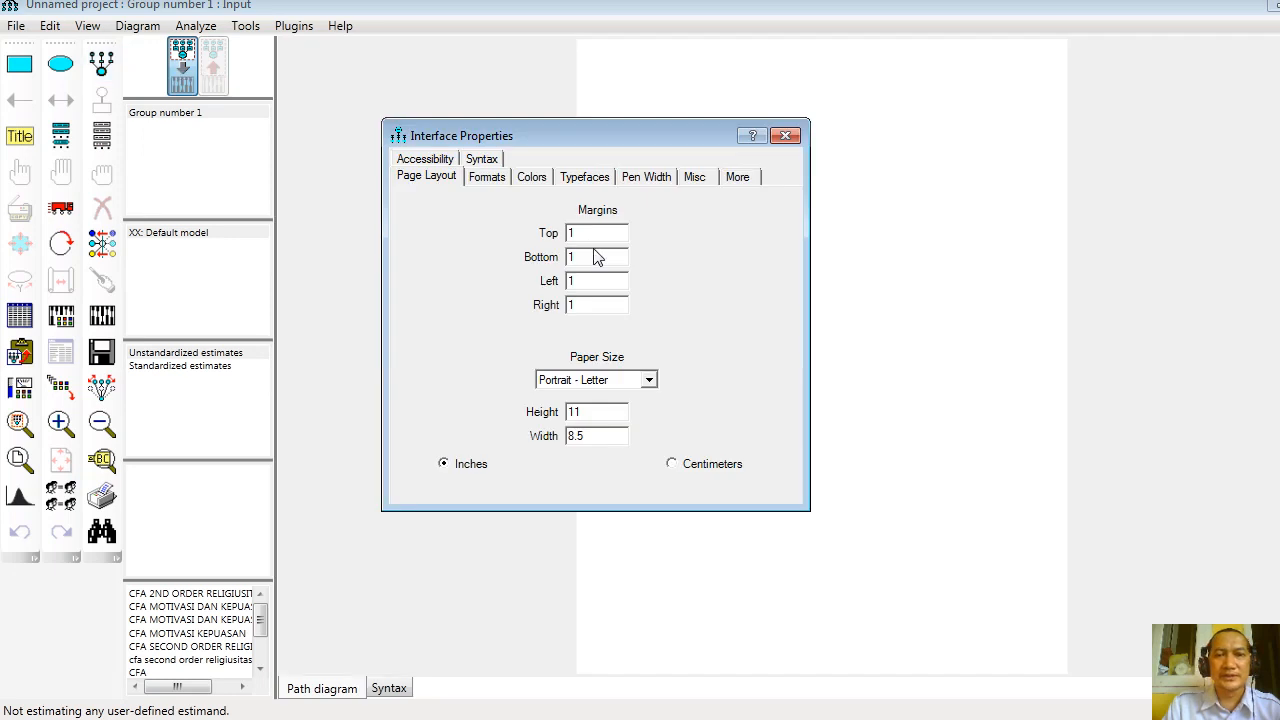
Set the page layout's paper size to Landscape - A4 and close the interface properties
click(586, 380)
click(586, 434)
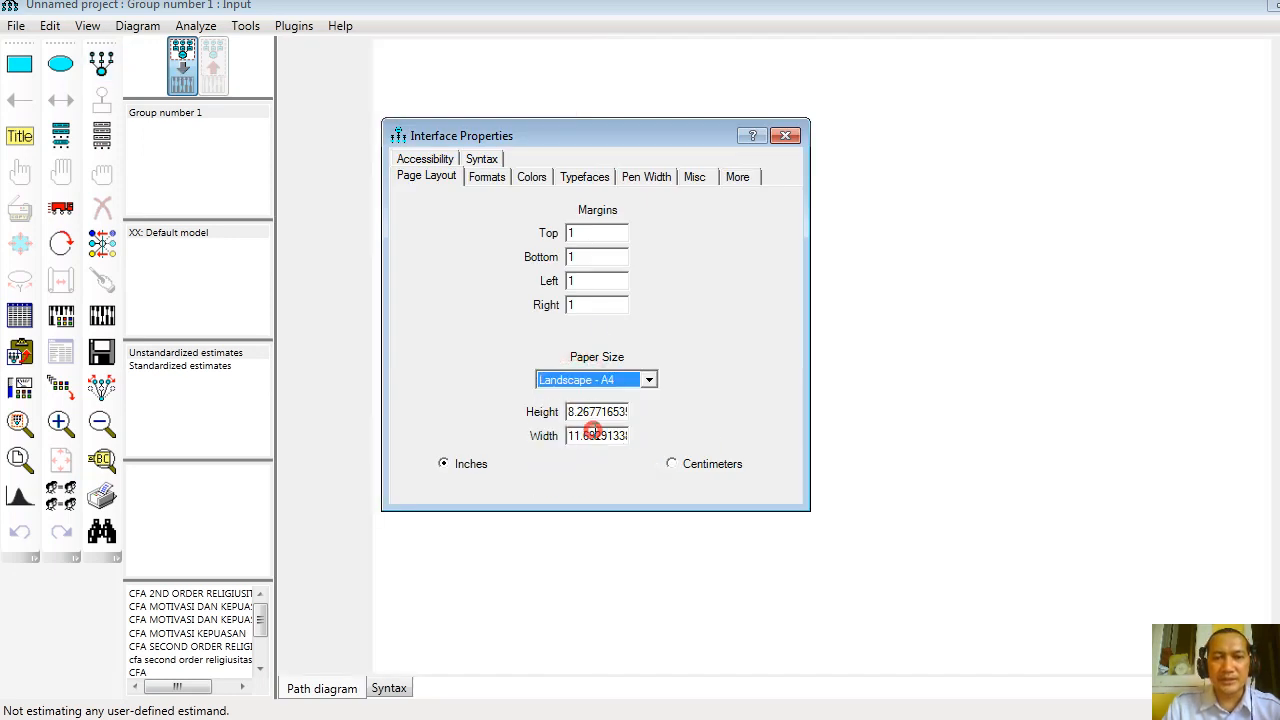
click(786, 137)
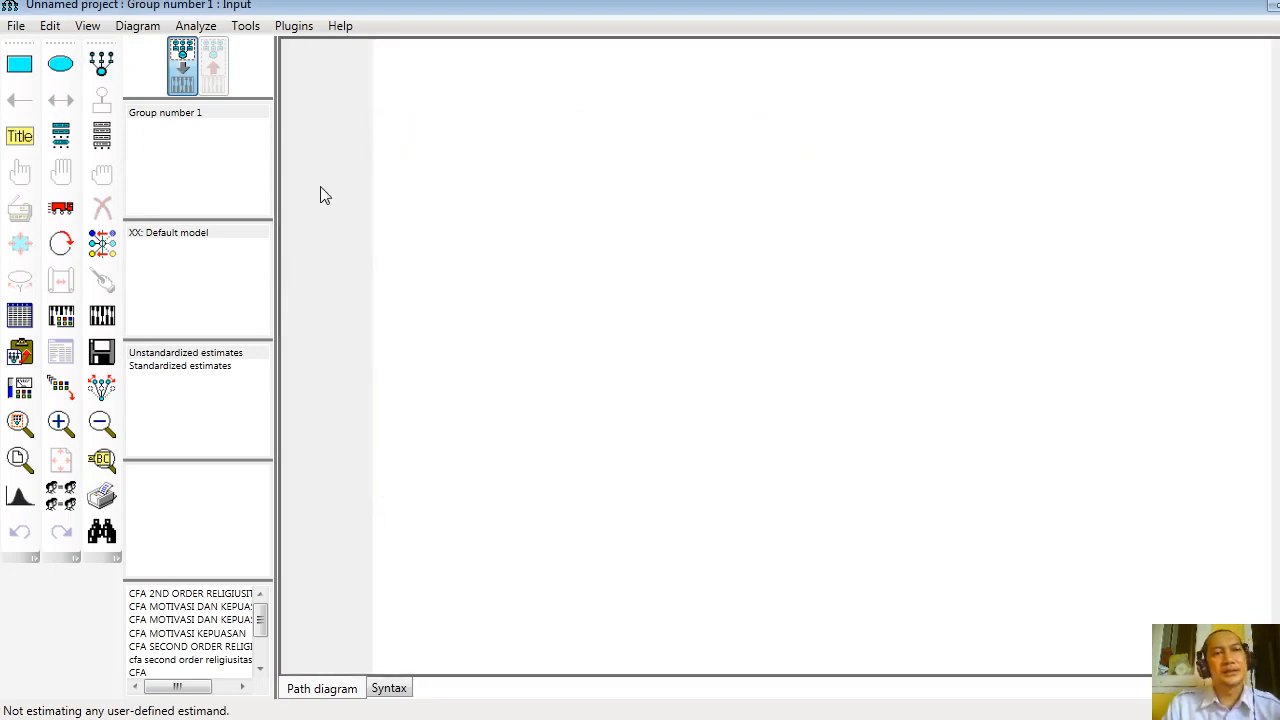
Draw a latent variable near the top of the page and give it three indicators with error terms
click(101, 64)
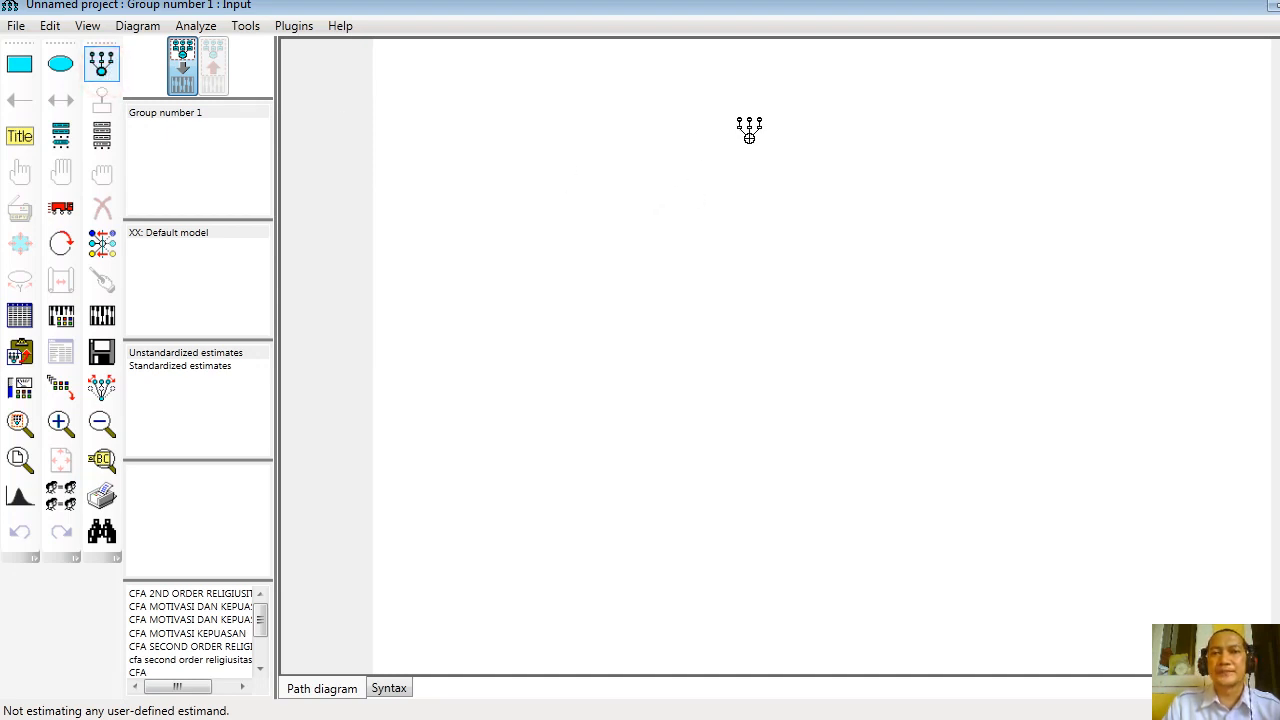
click(750, 185)
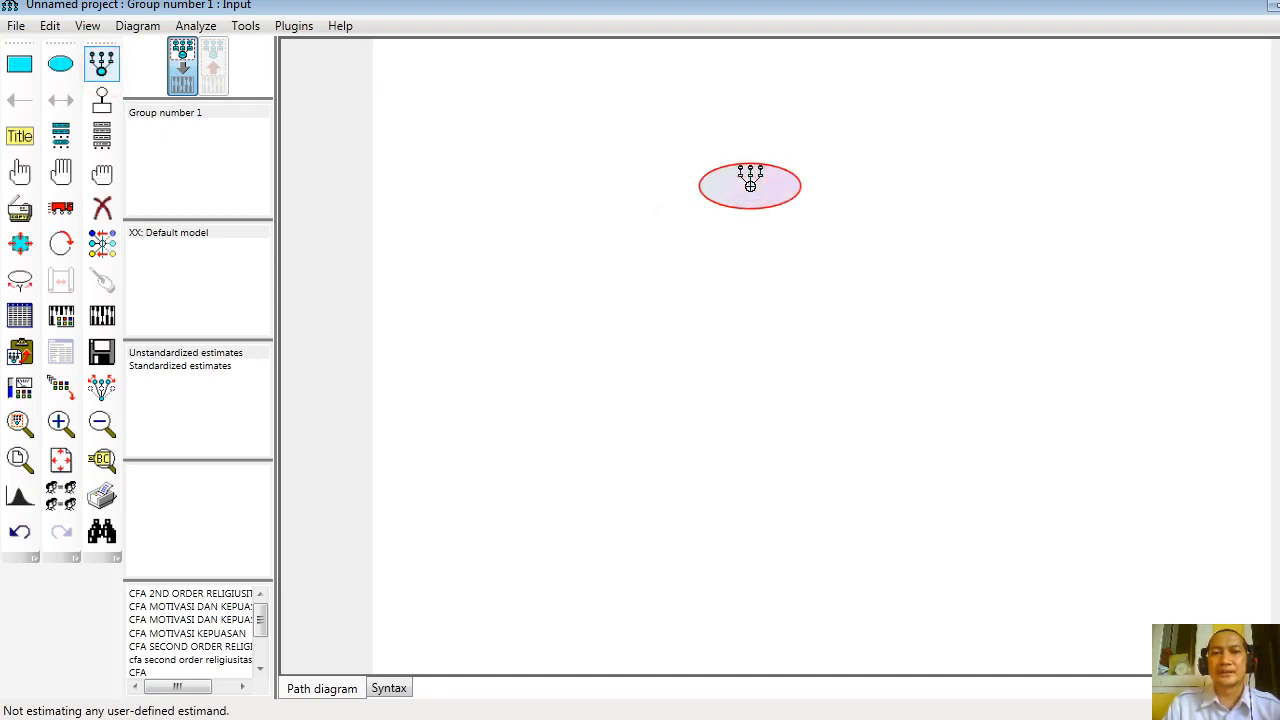
click(750, 185)
click(750, 185)
click(750, 185)
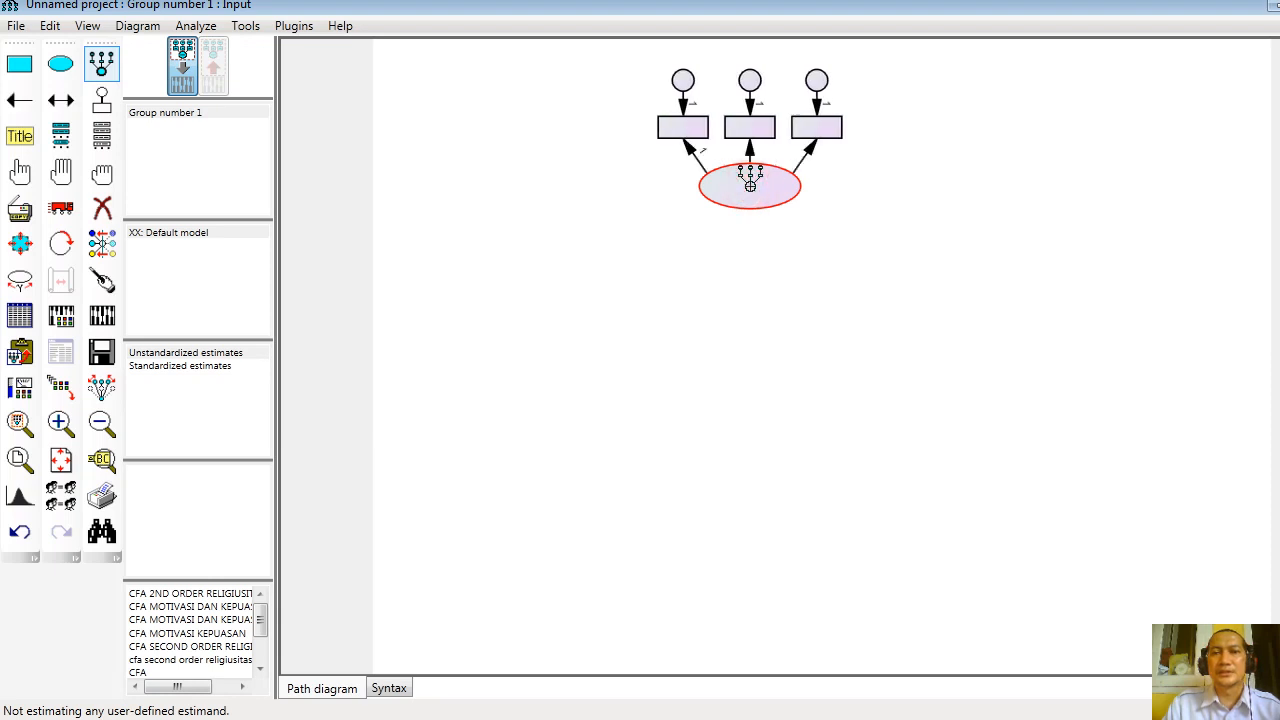
Draw a second latent variable below the first and give it six indicators with error terms
click(760, 297)
click(760, 297)
click(760, 297)
click(760, 297)
click(760, 297)
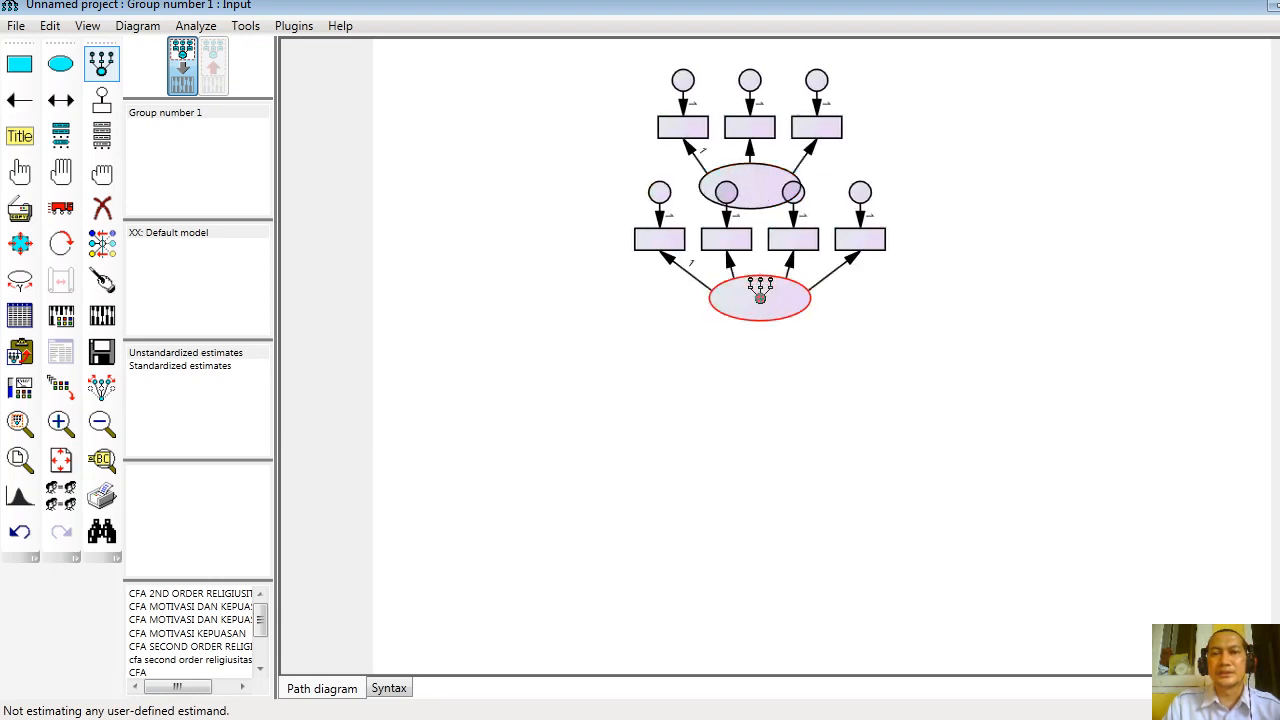
click(760, 297)
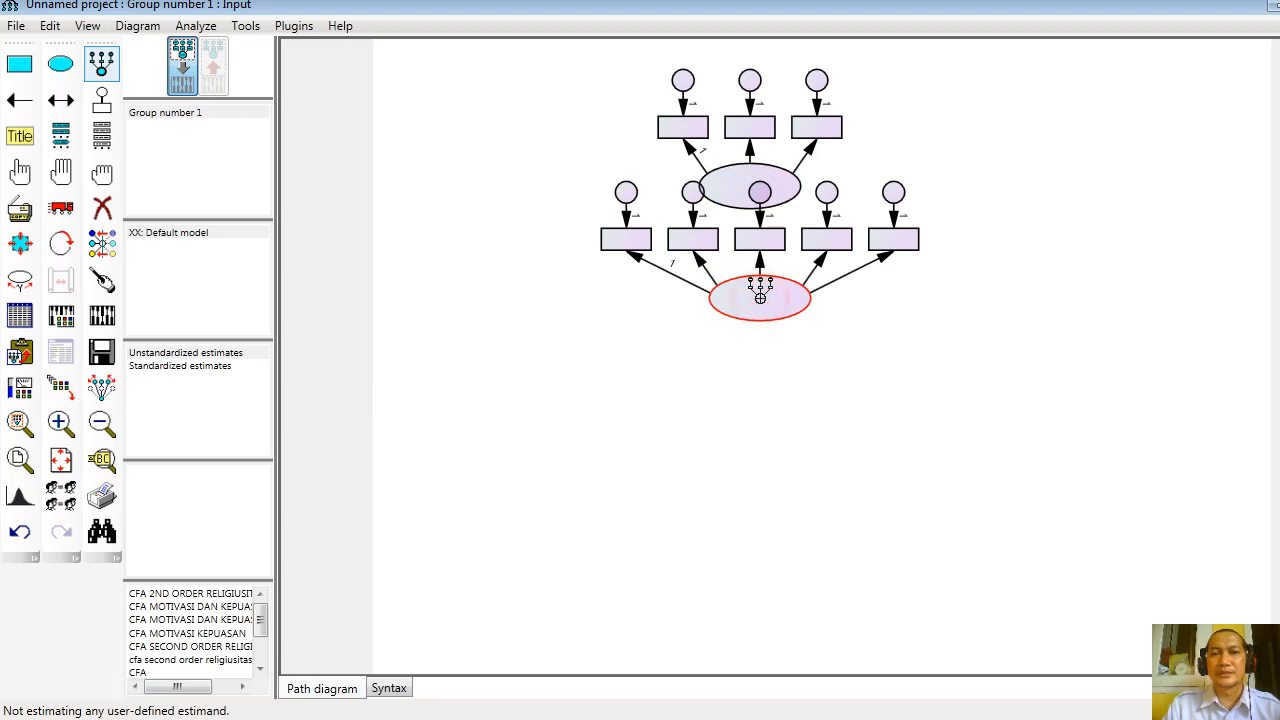
click(760, 297)
Add two more latent variables underneath, the upper one with two indicators and the lower one with three
drag(723, 400, 825, 446)
click(774, 423)
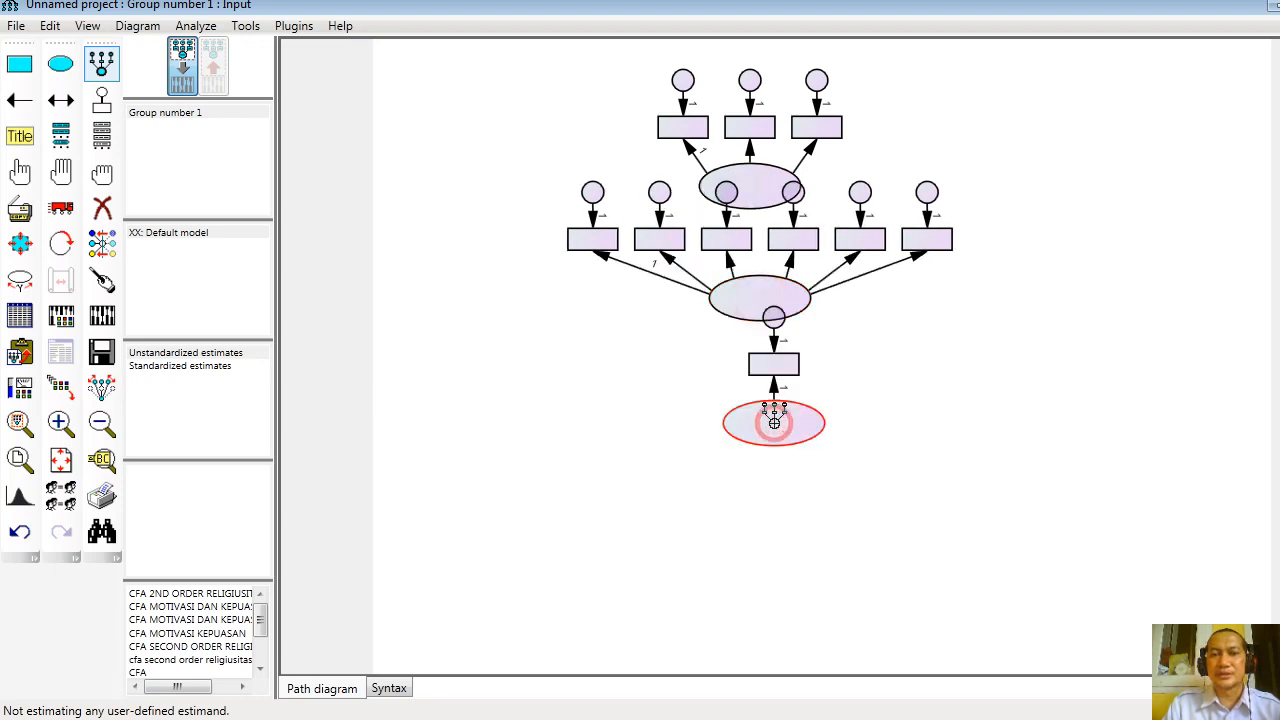
click(774, 423)
drag(729, 505, 831, 551)
click(780, 528)
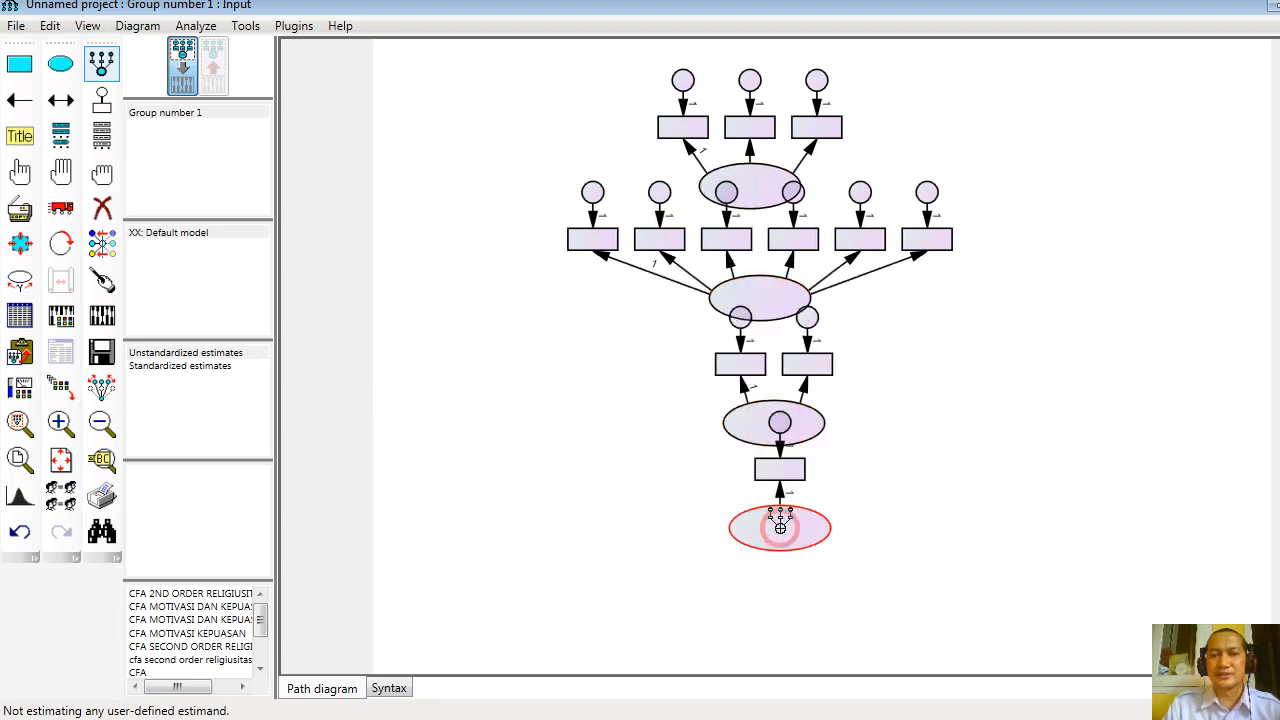
click(780, 528)
click(780, 528)
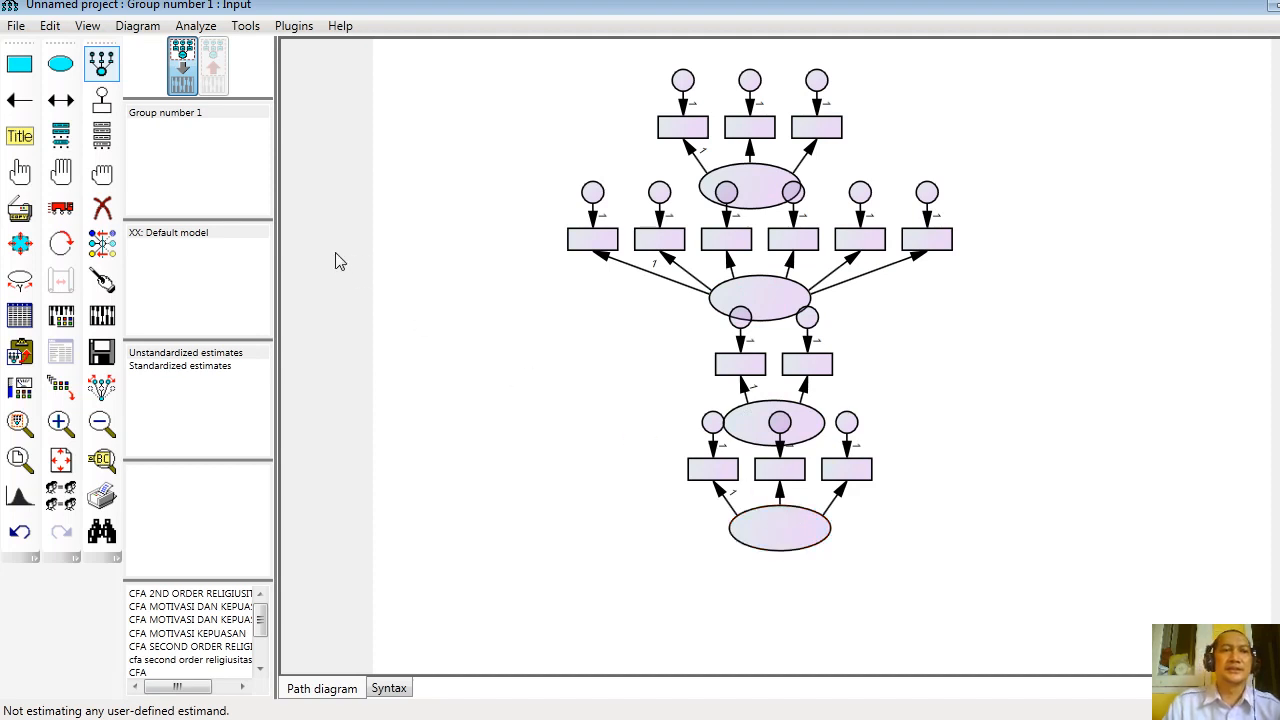
Rotate the indicators of the upper two latent variables to the left side of their ellipses
click(60, 243)
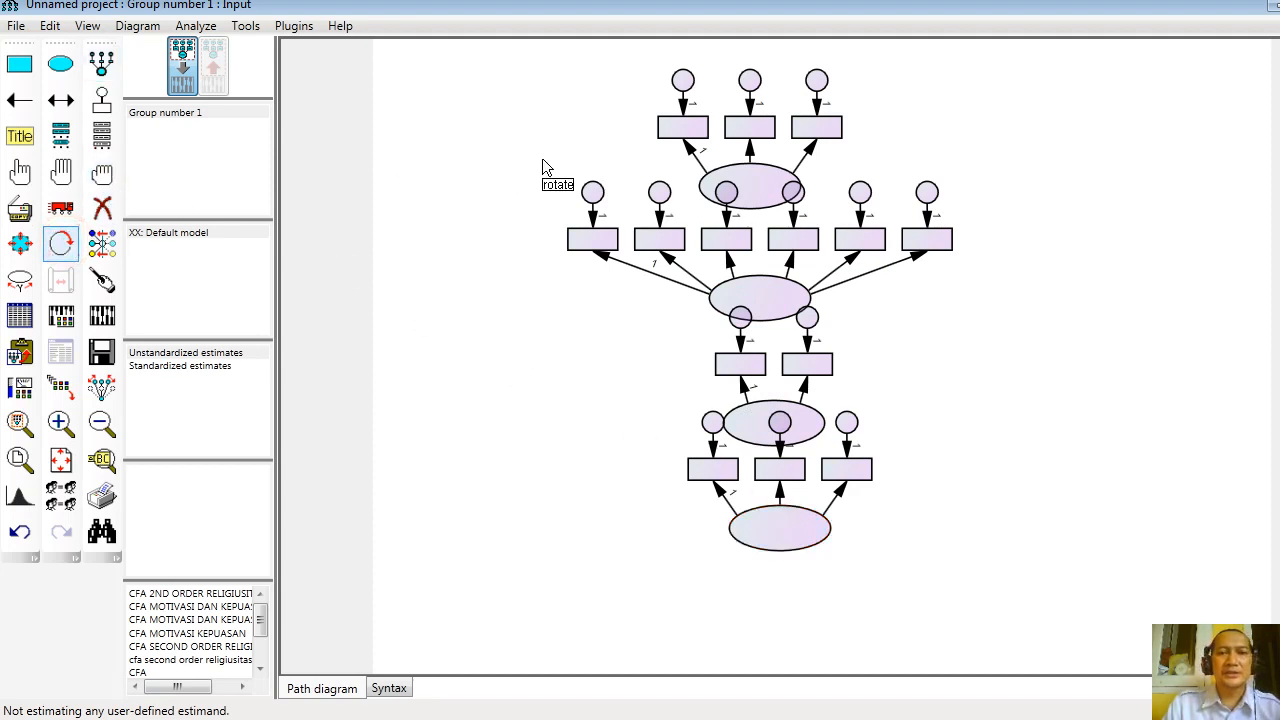
click(750, 178)
click(750, 178)
click(750, 178)
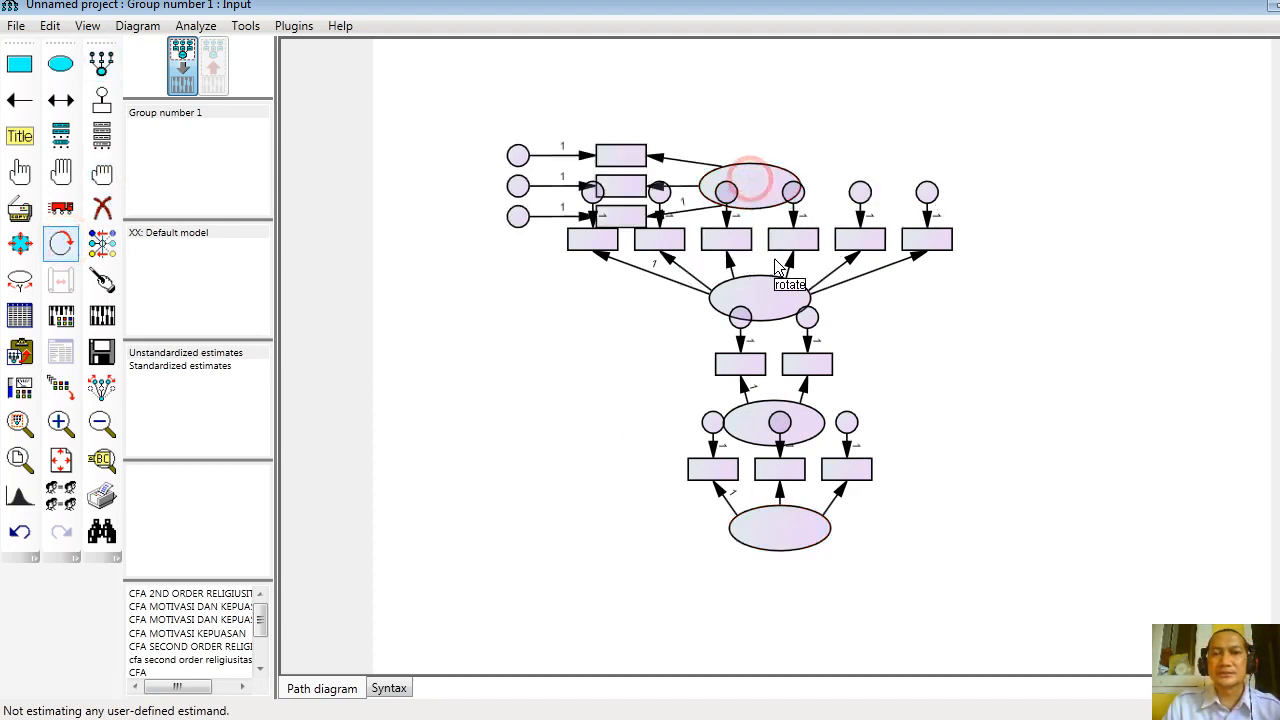
click(775, 290)
click(776, 294)
click(776, 294)
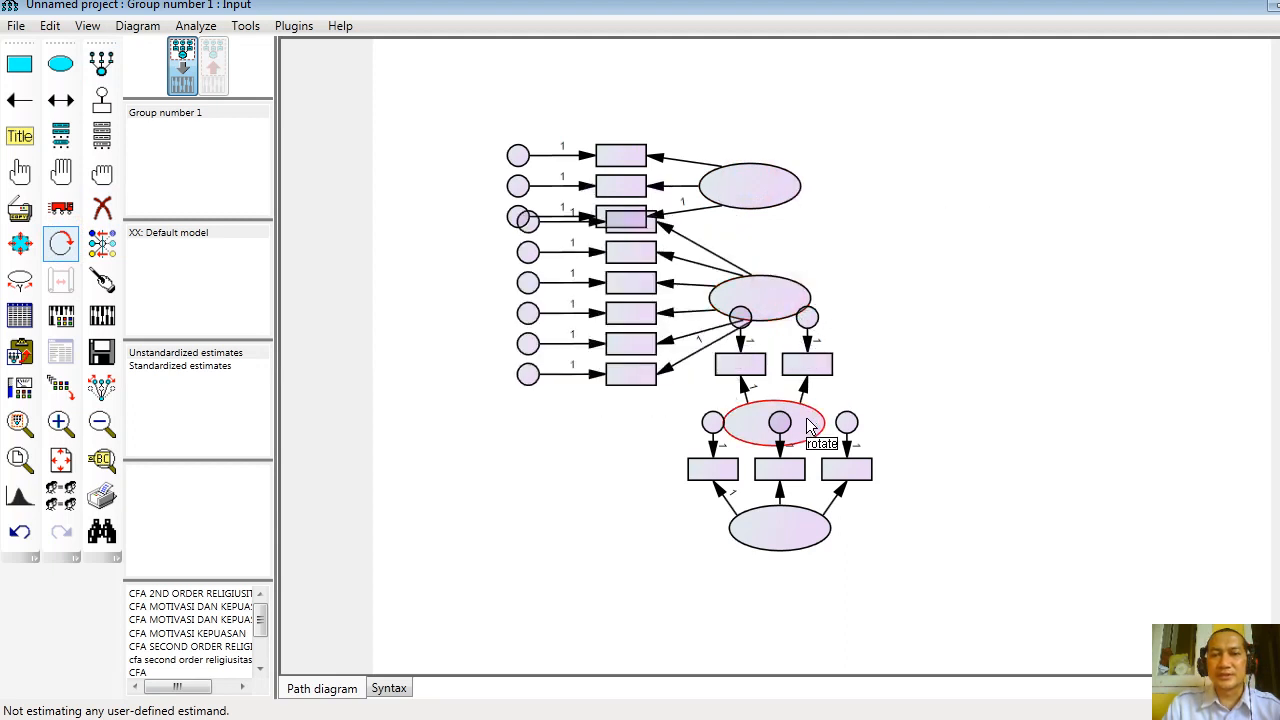
Rotate the indicators of the lower two latent variables to the left side of their ellipses
click(810, 427)
click(810, 427)
click(810, 426)
click(802, 530)
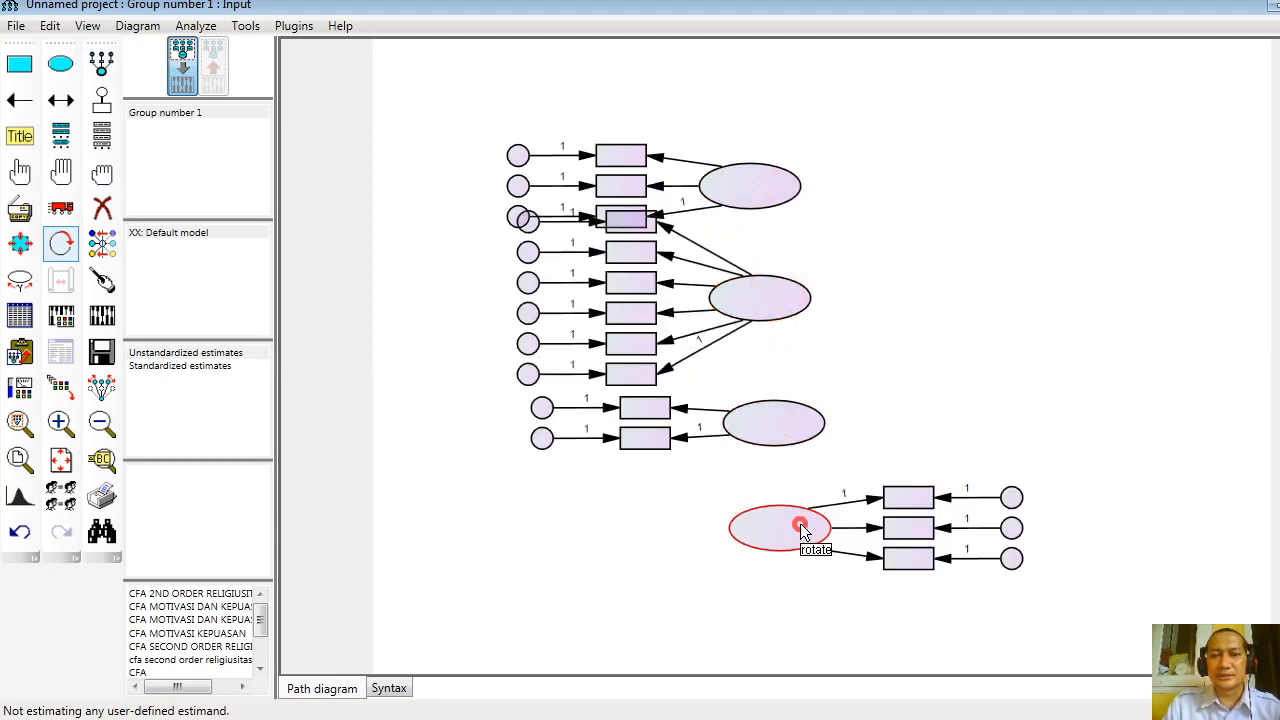
click(802, 528)
click(802, 528)
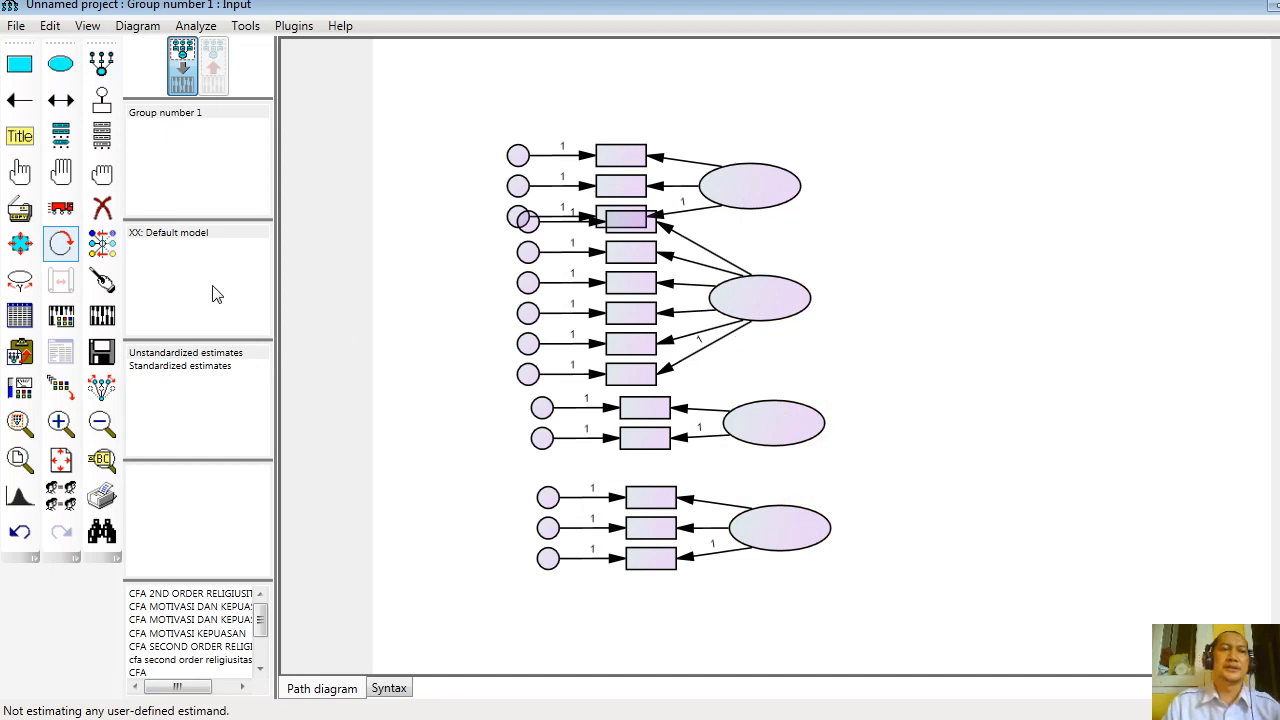
click(64, 248)
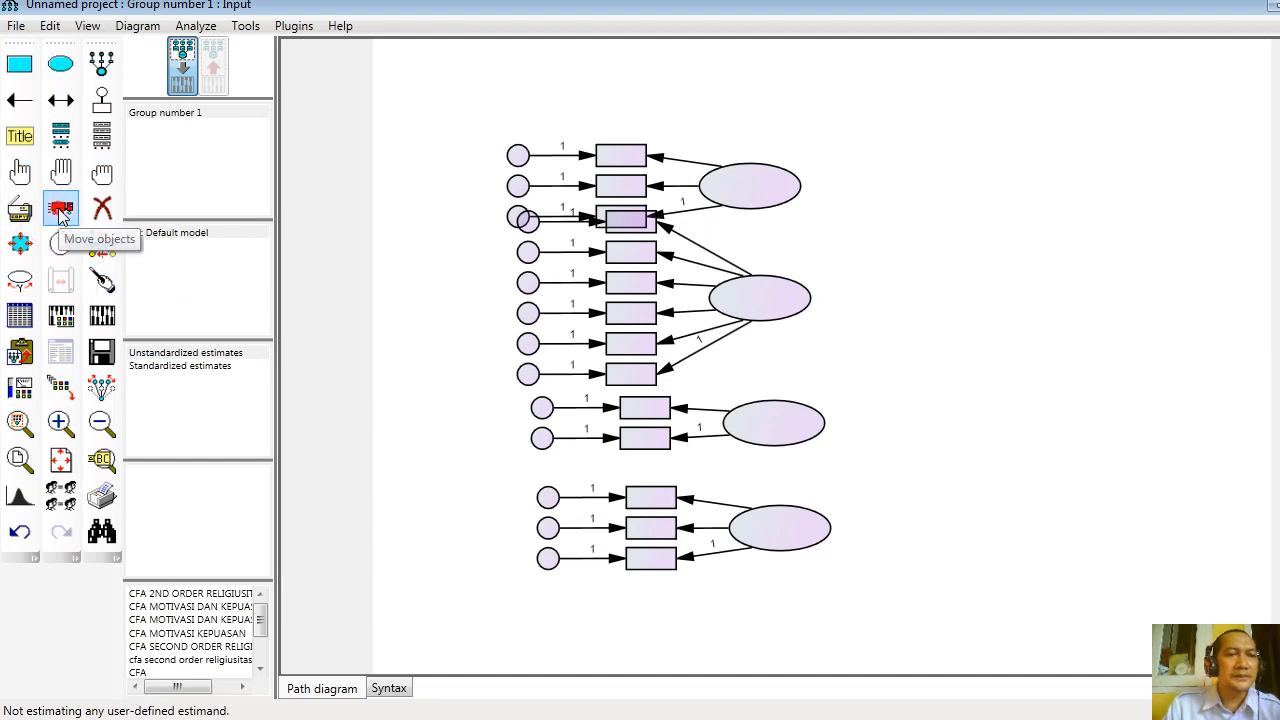
Move the four latent variables with symmetries preserved, separating the overlapping indicator groups and roughly aligning the ellipses vertically
click(61, 207)
click(101, 387)
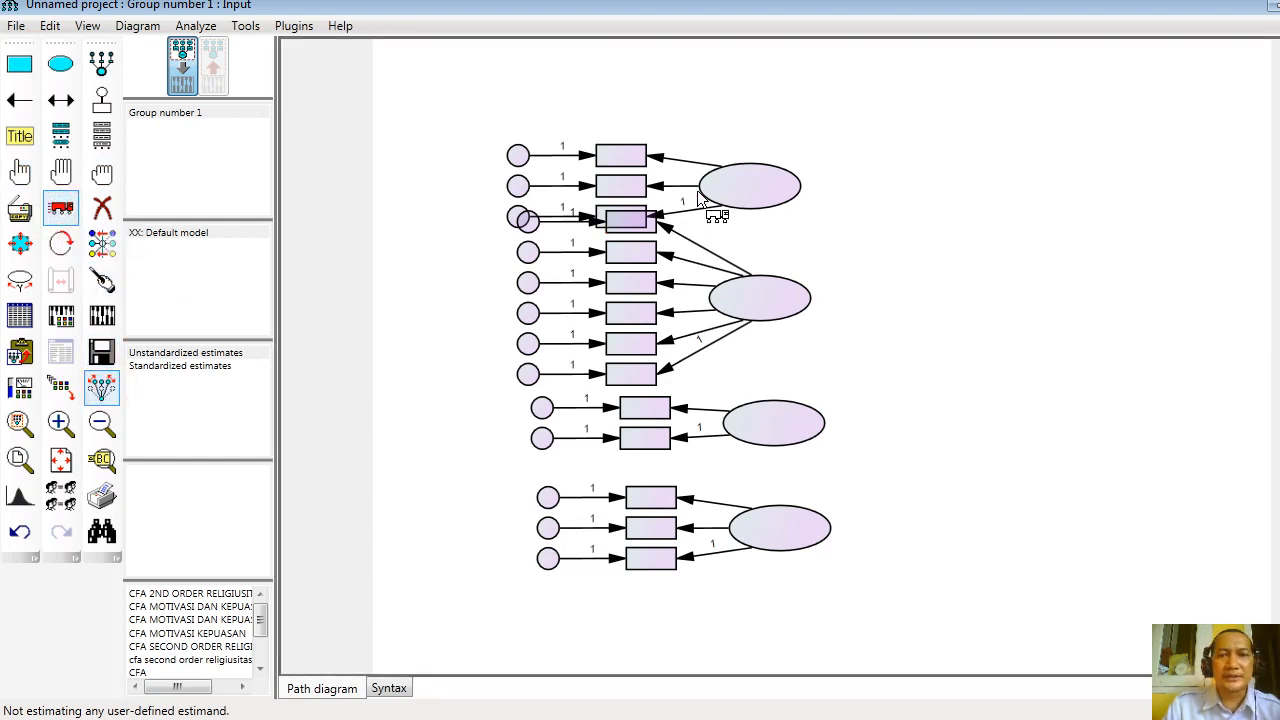
drag(745, 192, 758, 127)
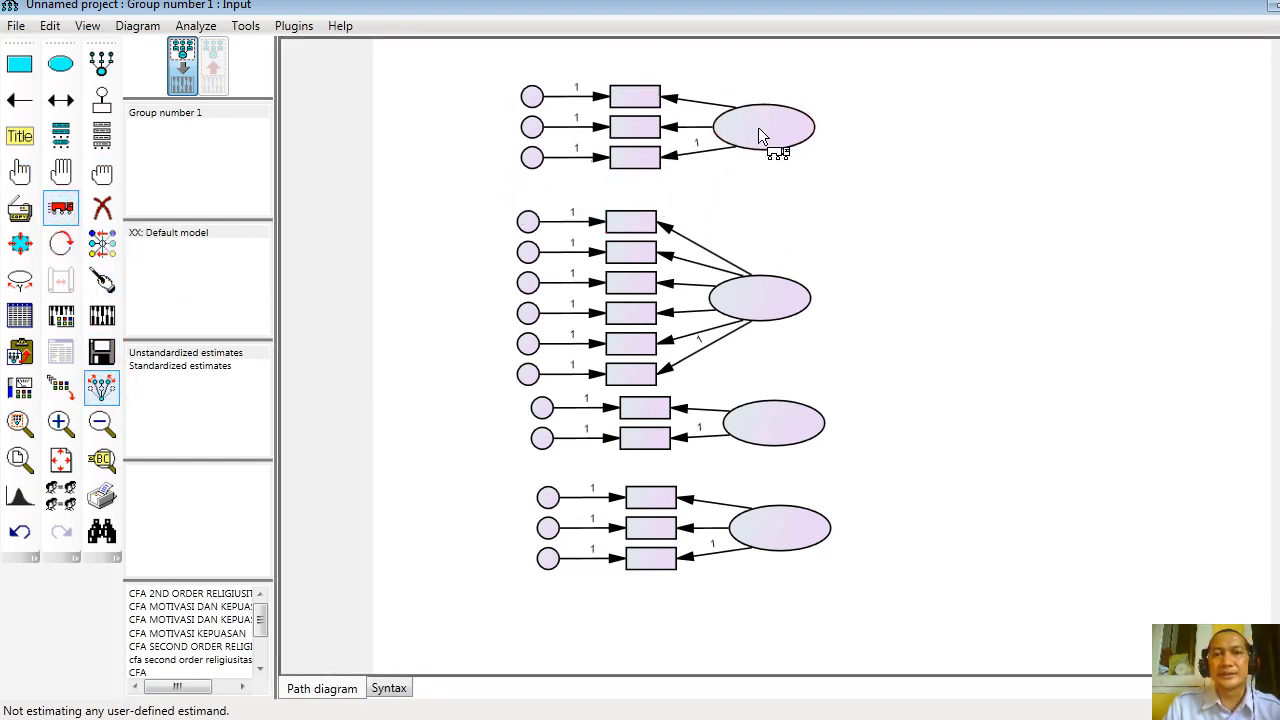
drag(777, 285, 780, 272)
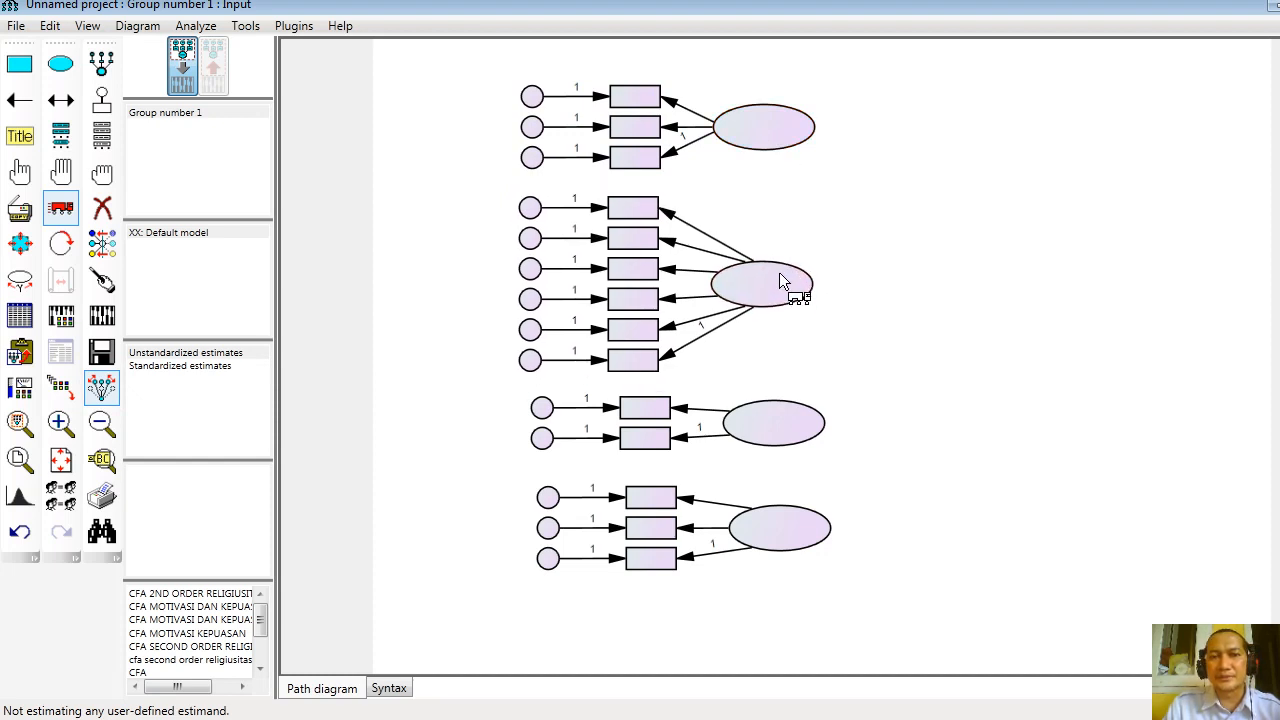
drag(778, 410, 769, 418)
drag(787, 522, 775, 547)
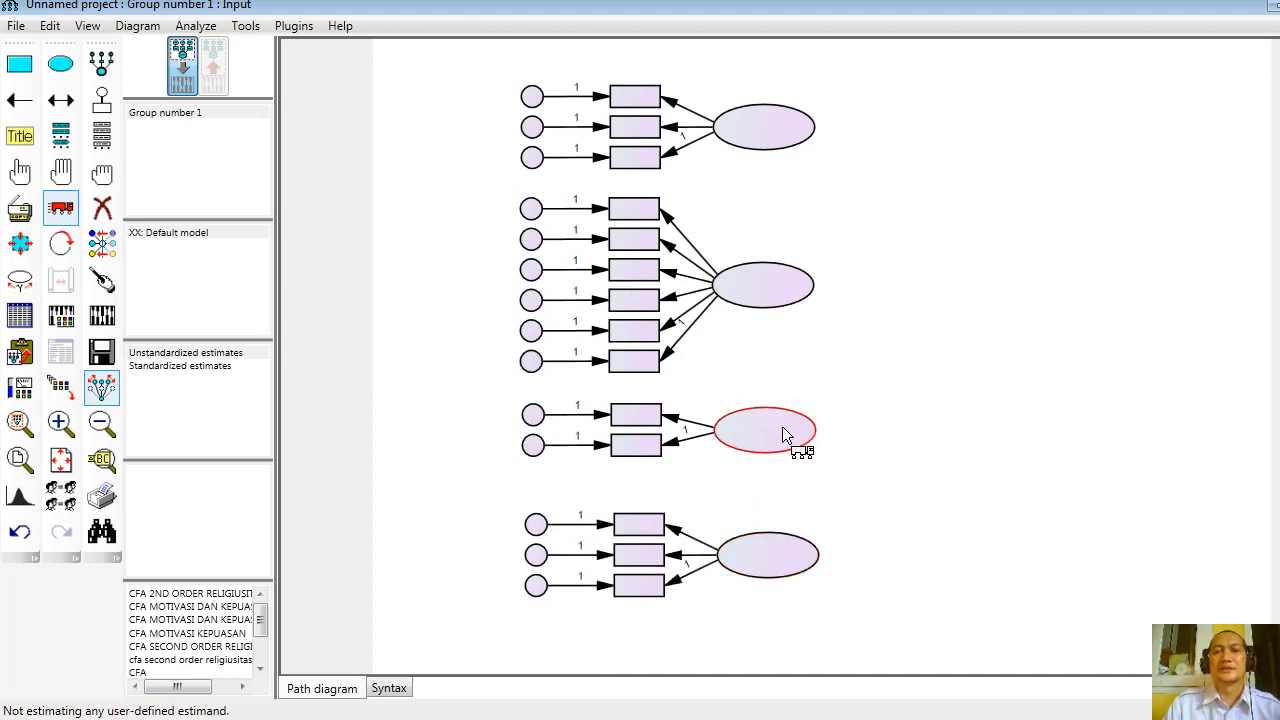
drag(782, 426, 789, 443)
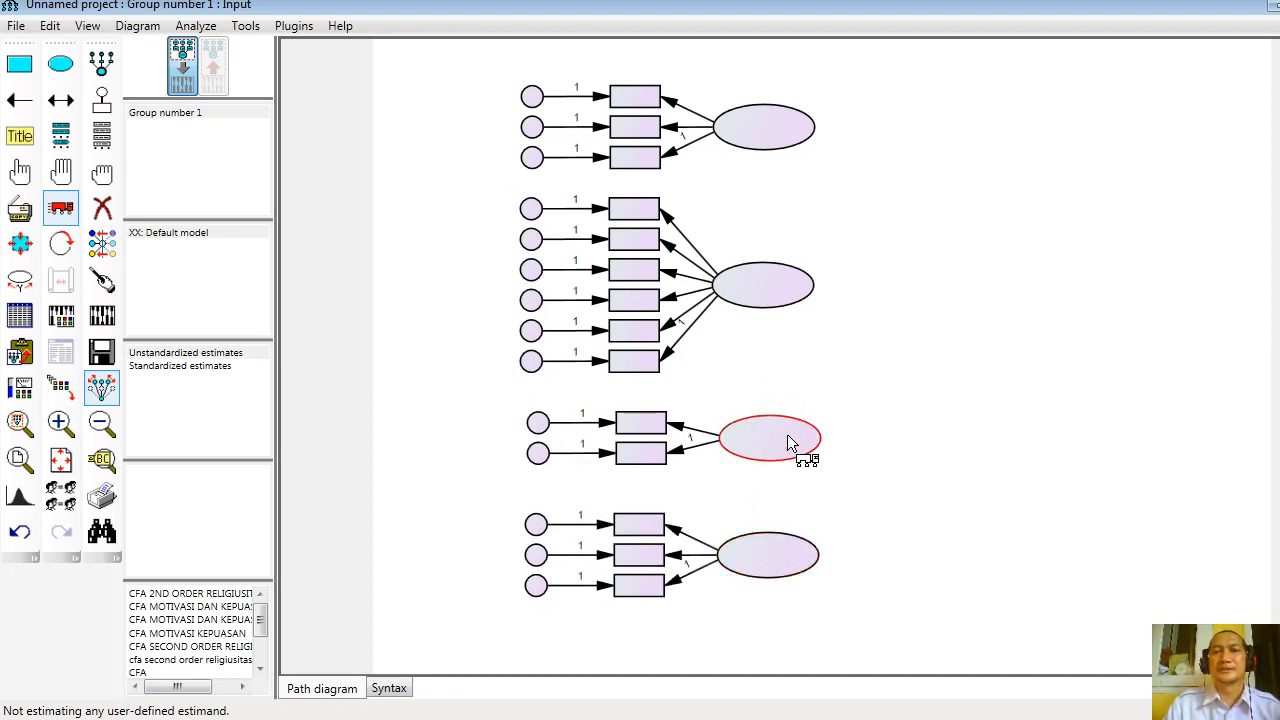
Shift all four latent variable groups down the page in one aligned column, leaving space above for a title
drag(779, 549, 795, 590)
drag(782, 452, 792, 492)
drag(776, 294, 795, 344)
drag(771, 136, 789, 194)
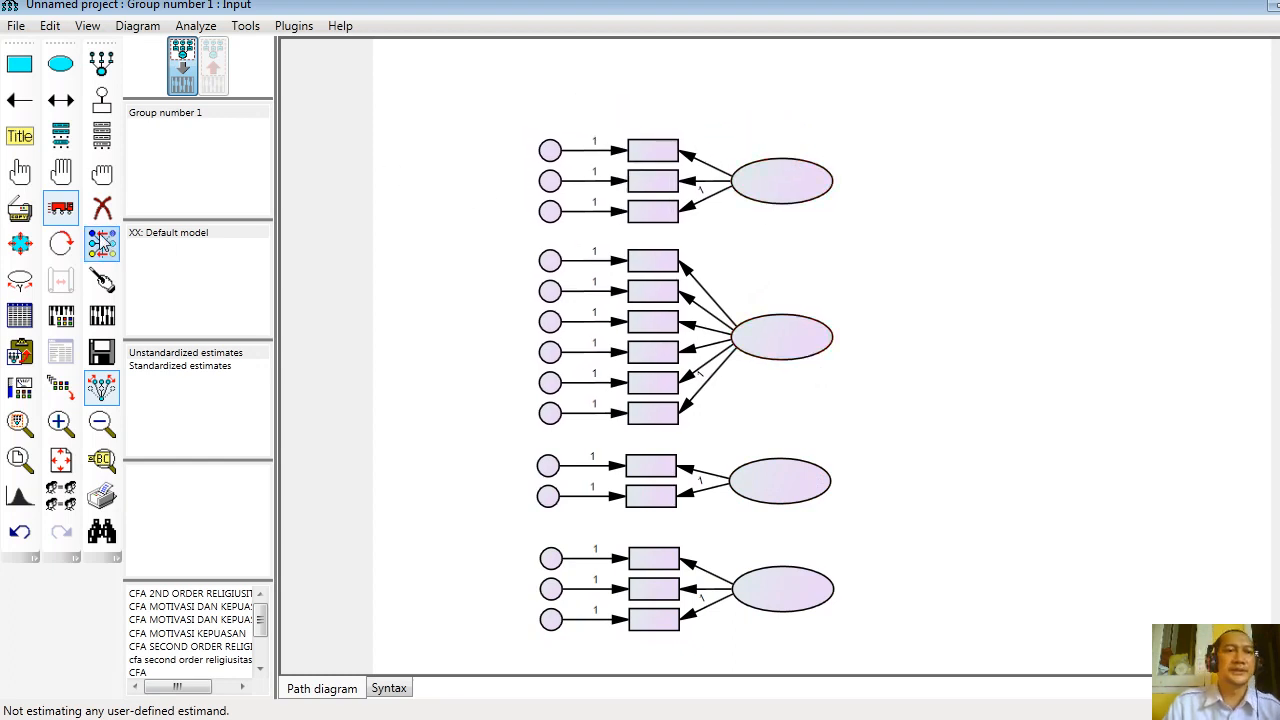
click(66, 210)
Add the figure caption "CFA MODEL CUSTOMER SATISFACTION" above the diagram, centered on the page with font size 28
click(20, 140)
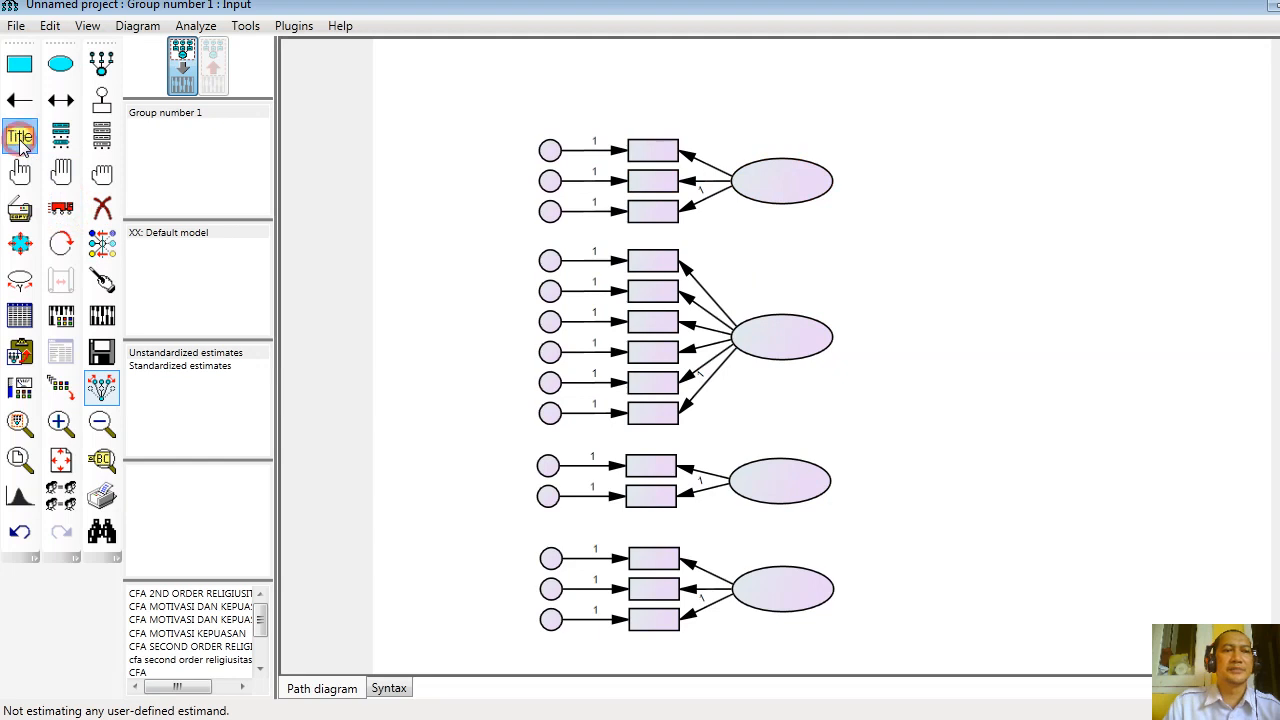
click(816, 82)
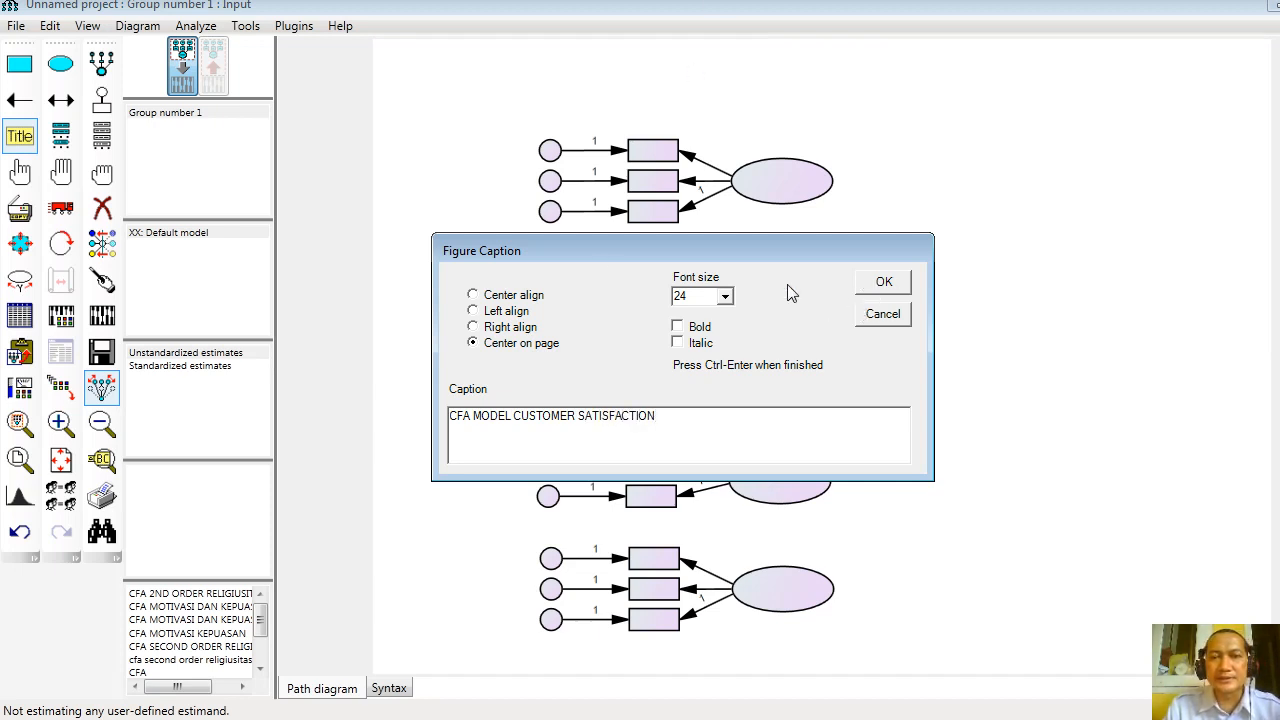
click(726, 298)
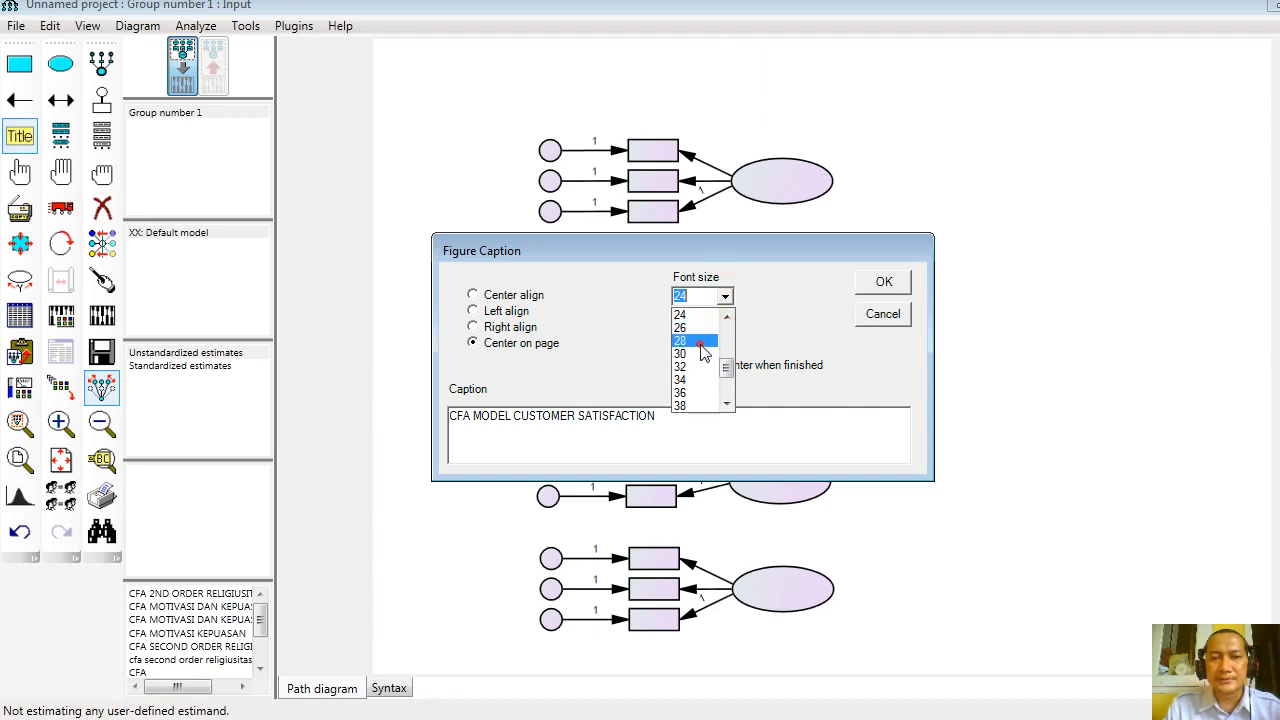
click(700, 341)
click(869, 286)
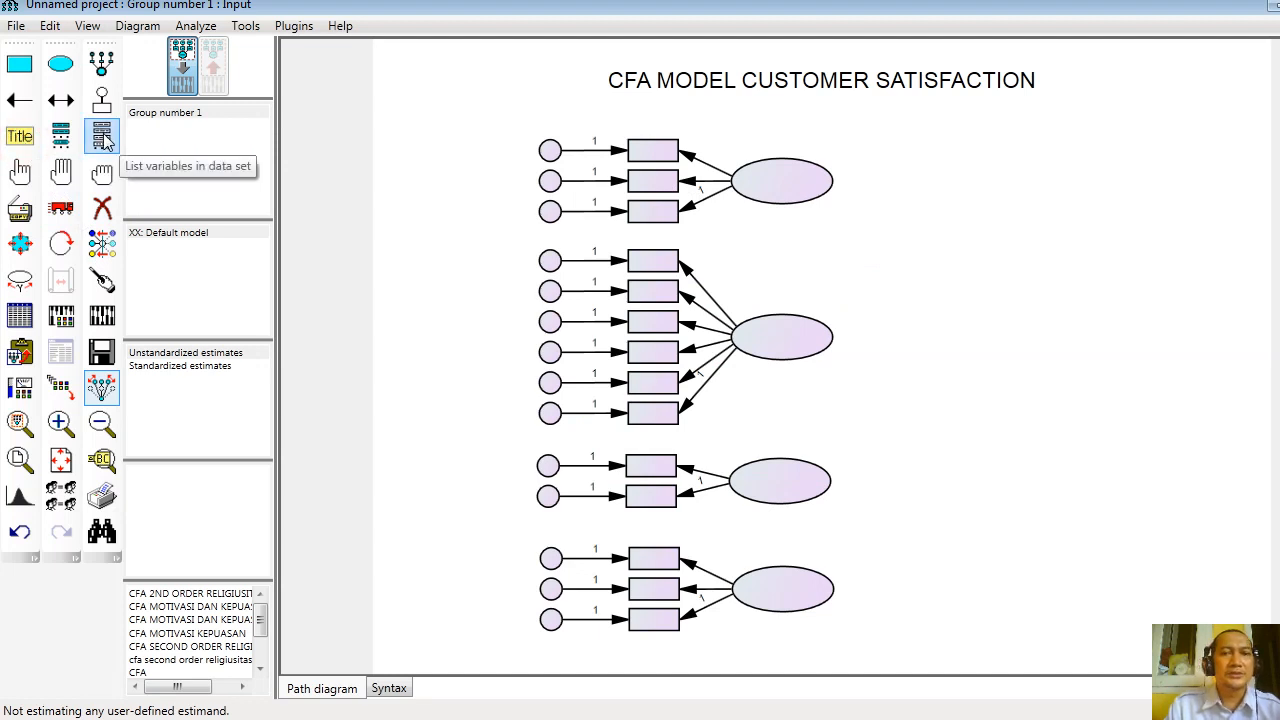
Name the topmost latent variable EXPECT
double_click(792, 197)
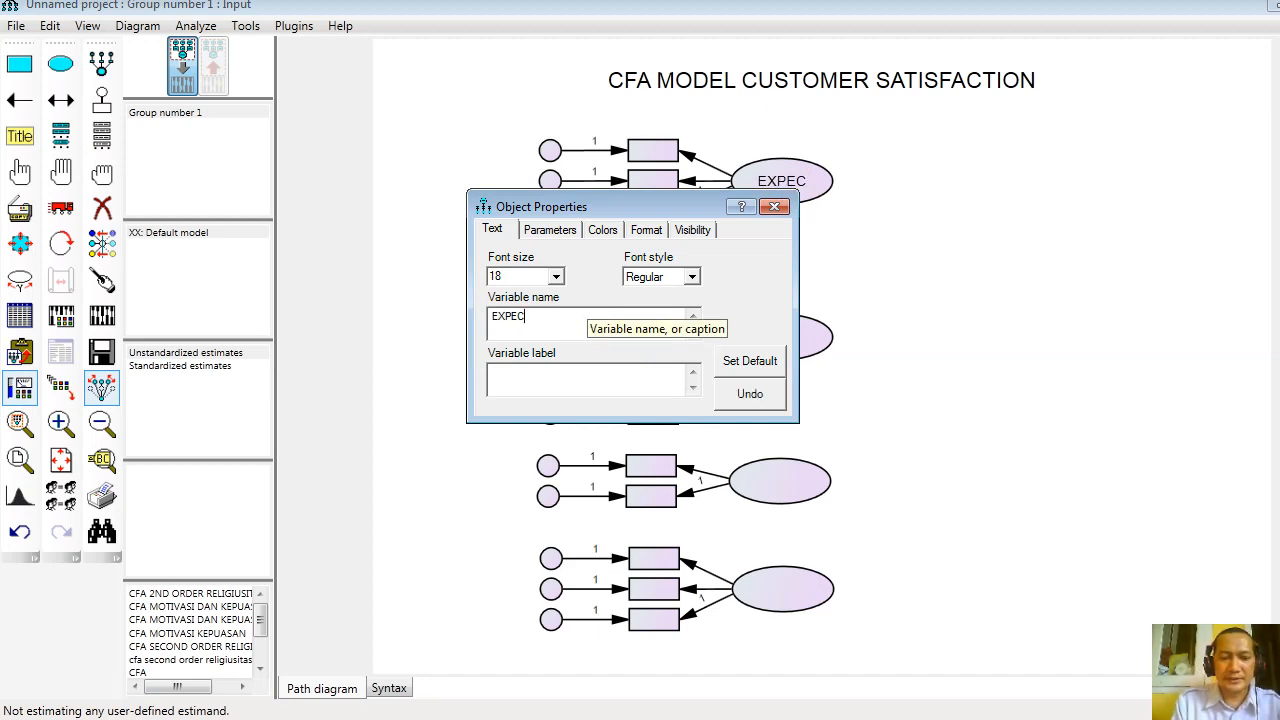
text(A)
key(BackSpace)
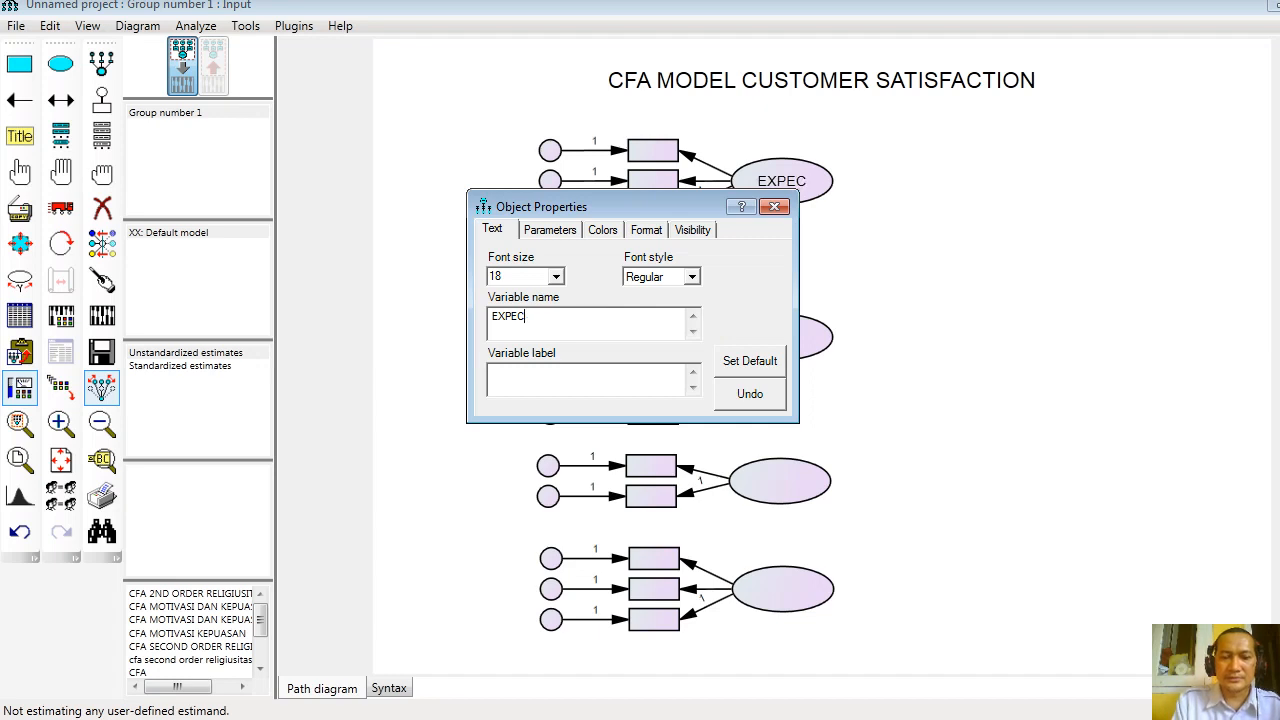
text(T)
click(784, 210)
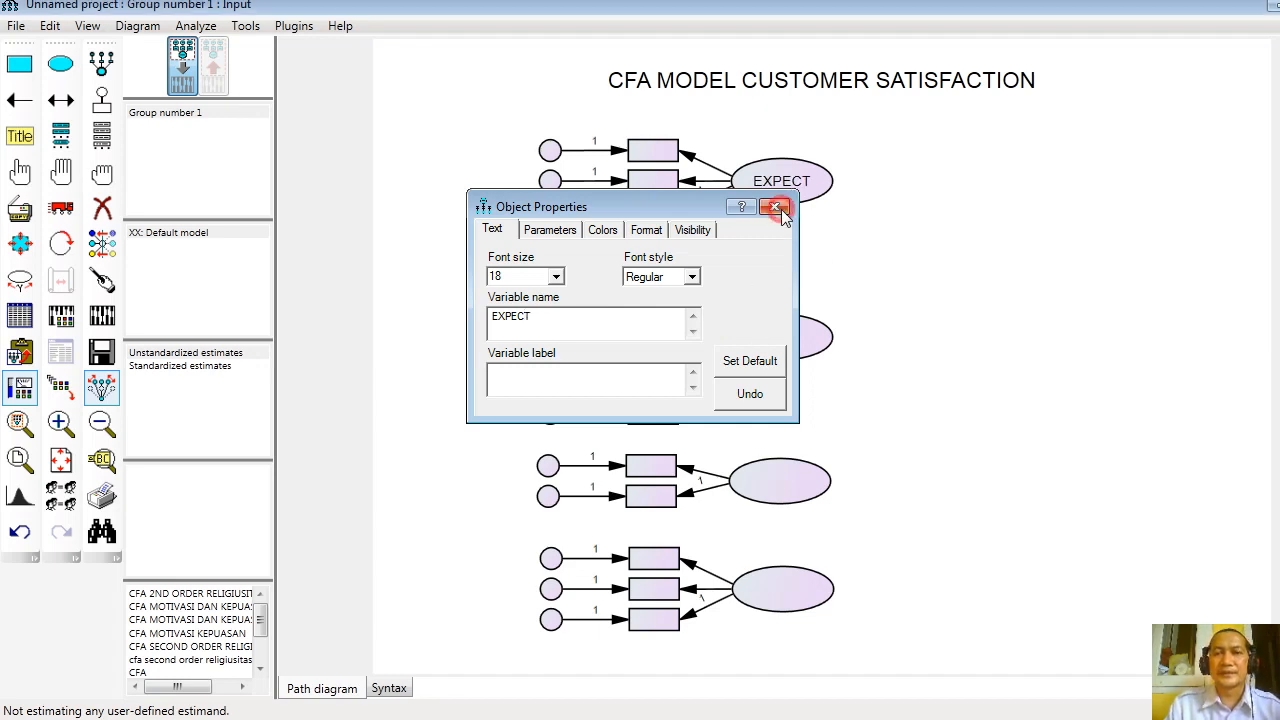
Name the second latent variable QUALITY and the third one VALUE
double_click(790, 342)
text(Q)
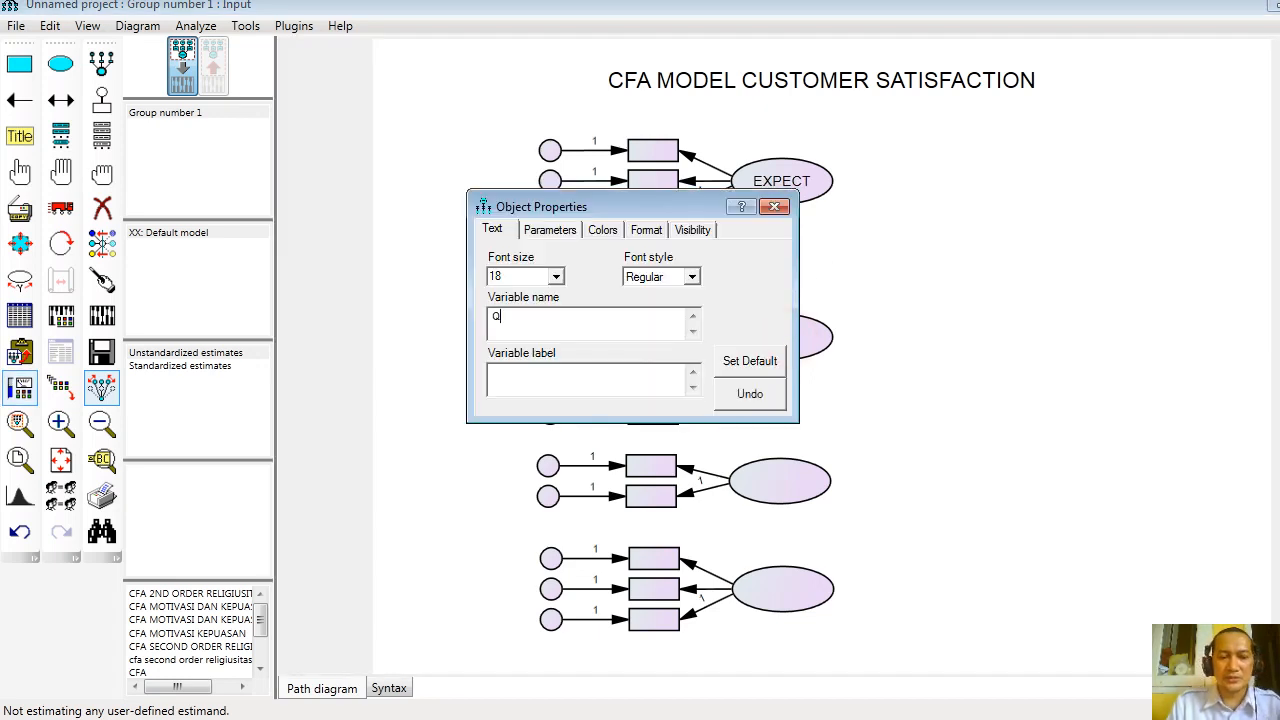
text(UALITY)
click(778, 206)
double_click(784, 486)
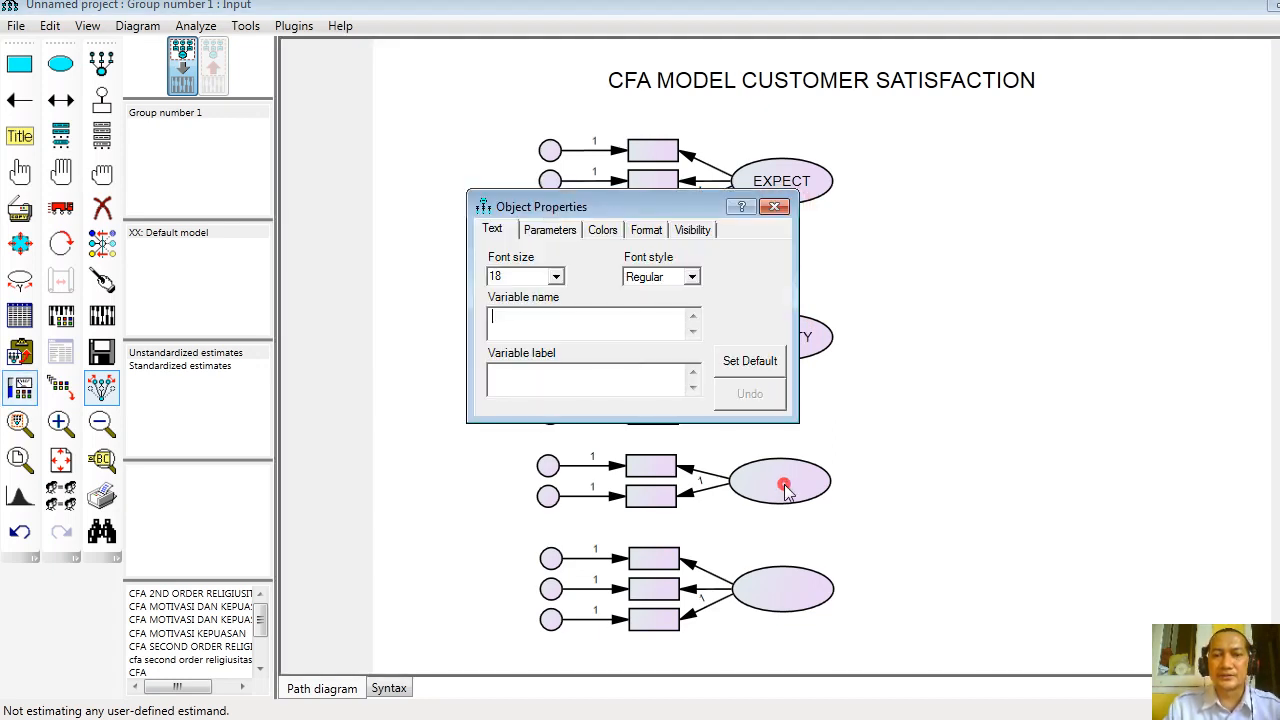
text(VALUE)
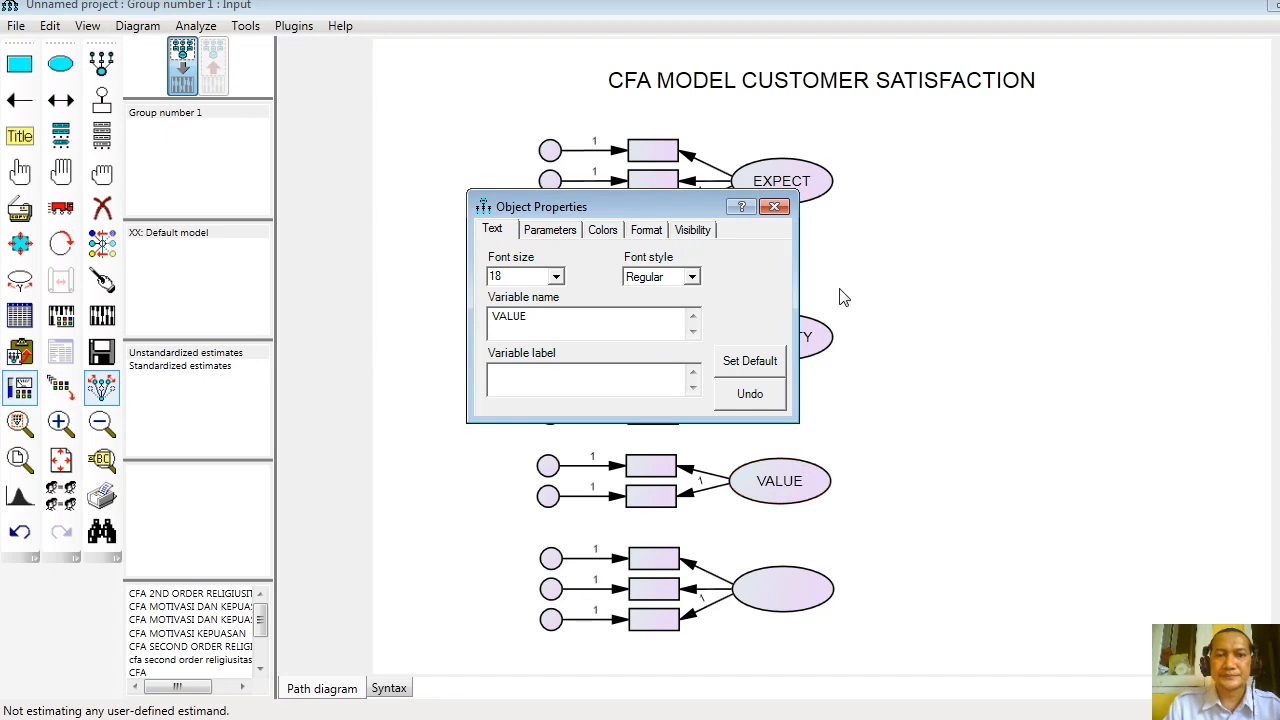
click(778, 207)
Name the bottommost latent variable SATISF
double_click(793, 577)
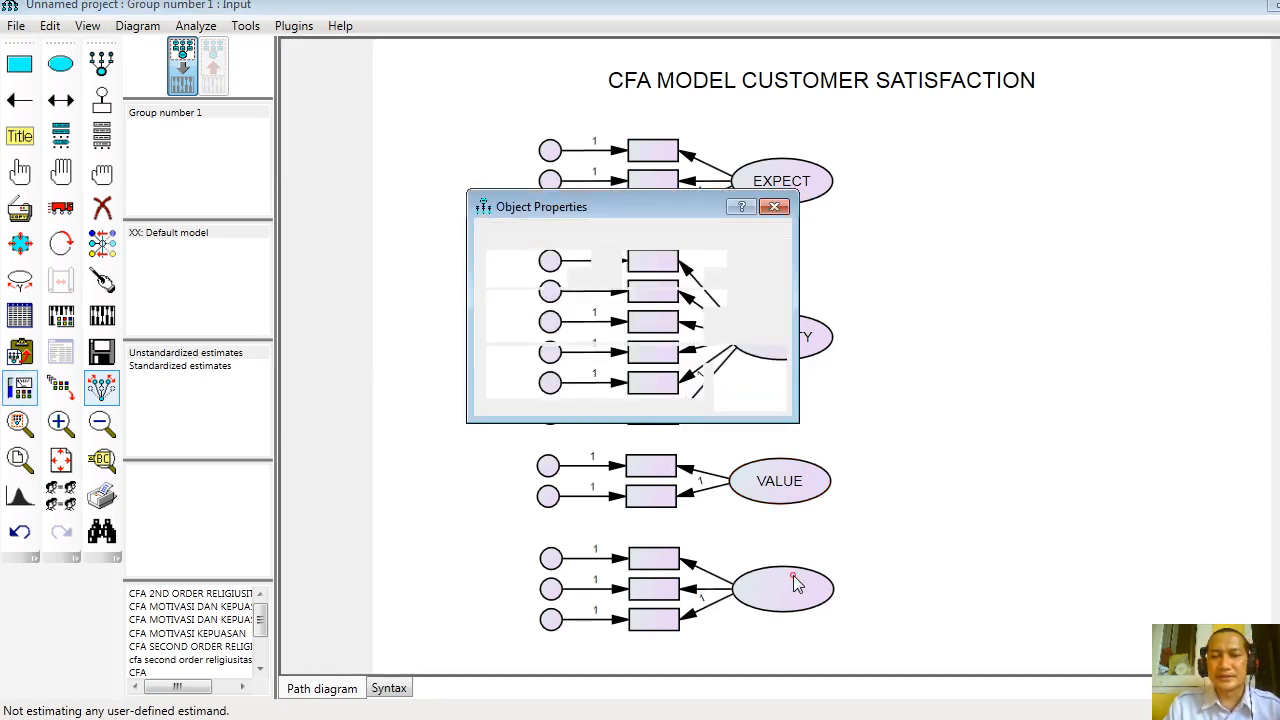
text(SA)
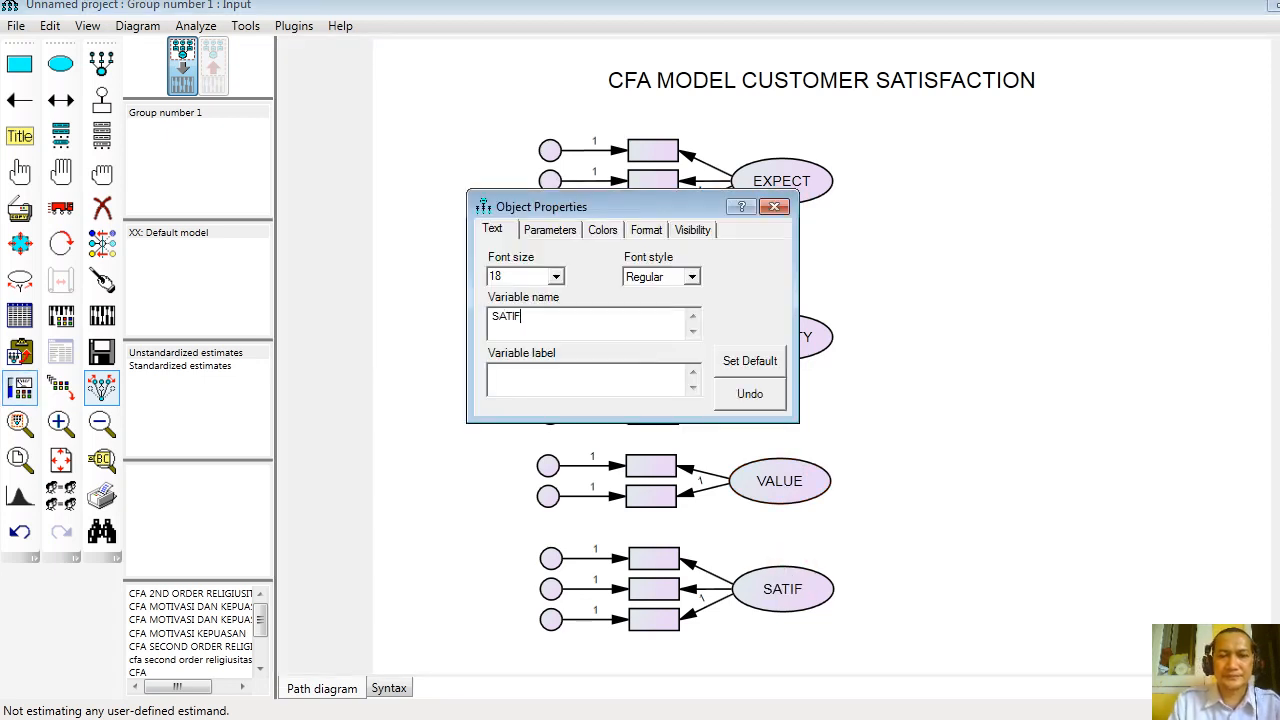
text(TIS)
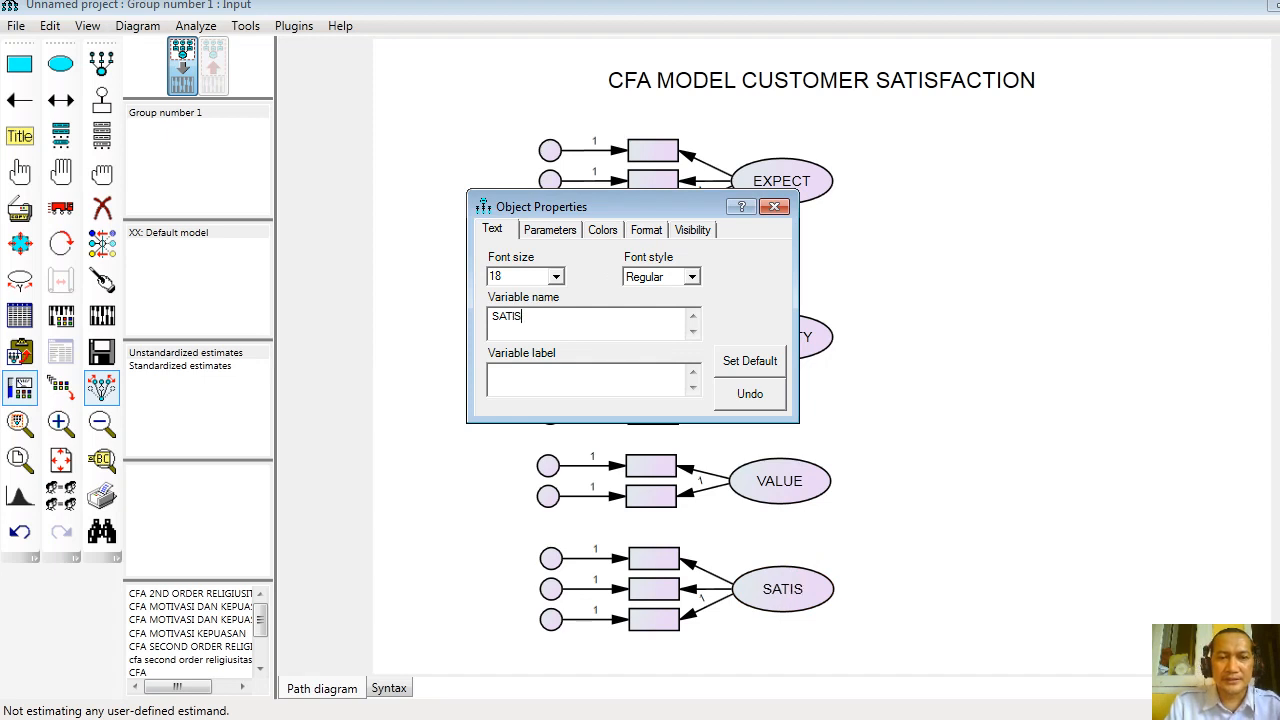
click(778, 209)
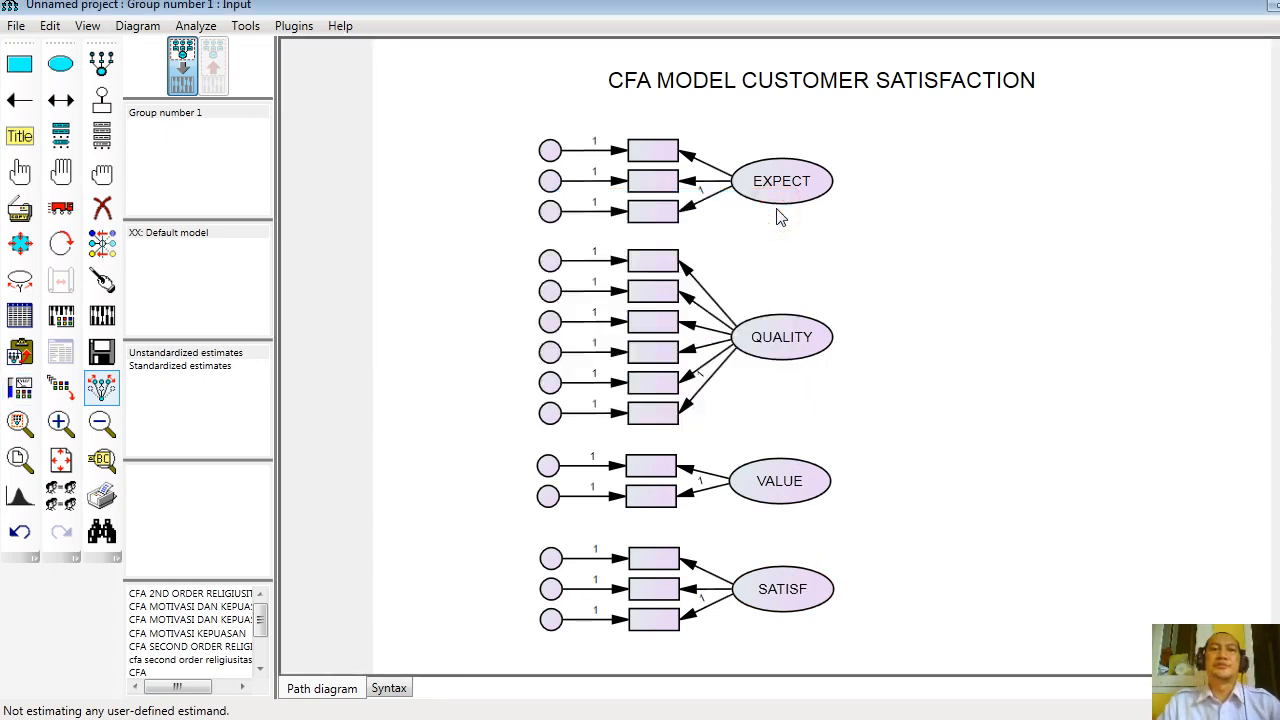
Assign dataset variables EXP1, EXP2 and EXP3 to the EXPECT indicators, ordered from the lowest rectangle up
click(102, 140)
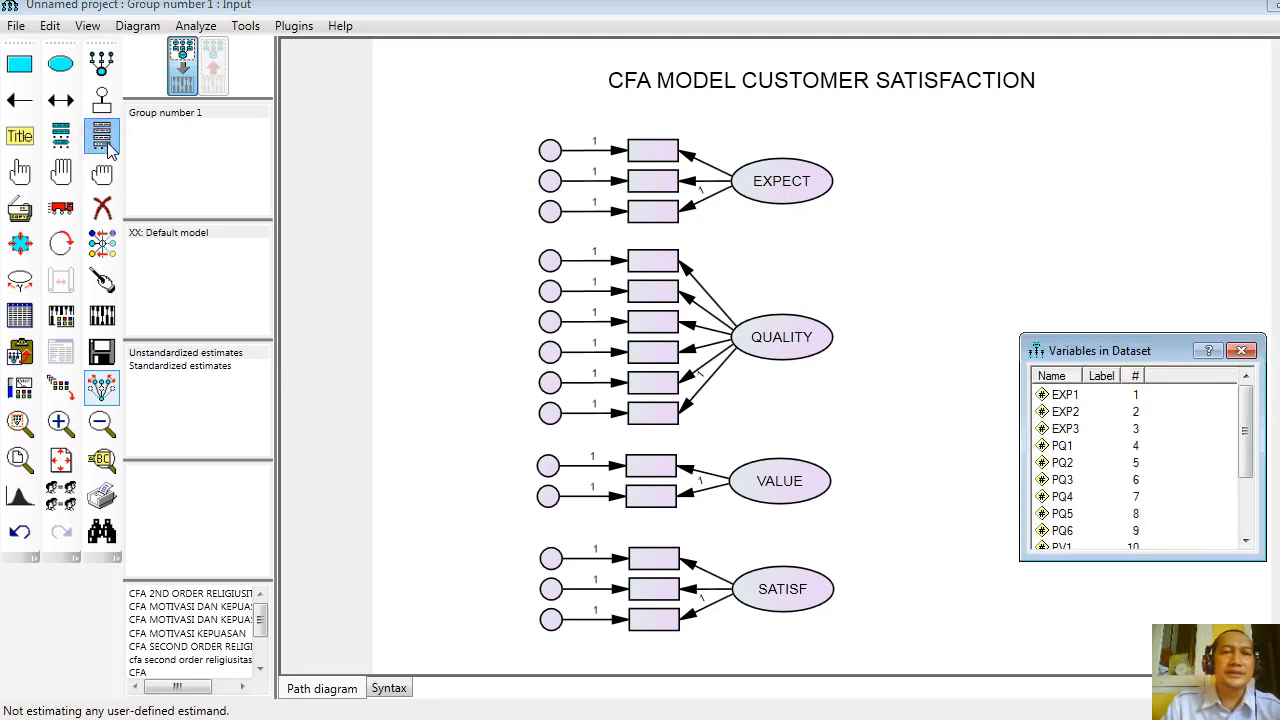
drag(1165, 351, 1080, 143)
click(988, 188)
drag(990, 190, 658, 215)
drag(980, 205, 660, 190)
drag(982, 222, 660, 155)
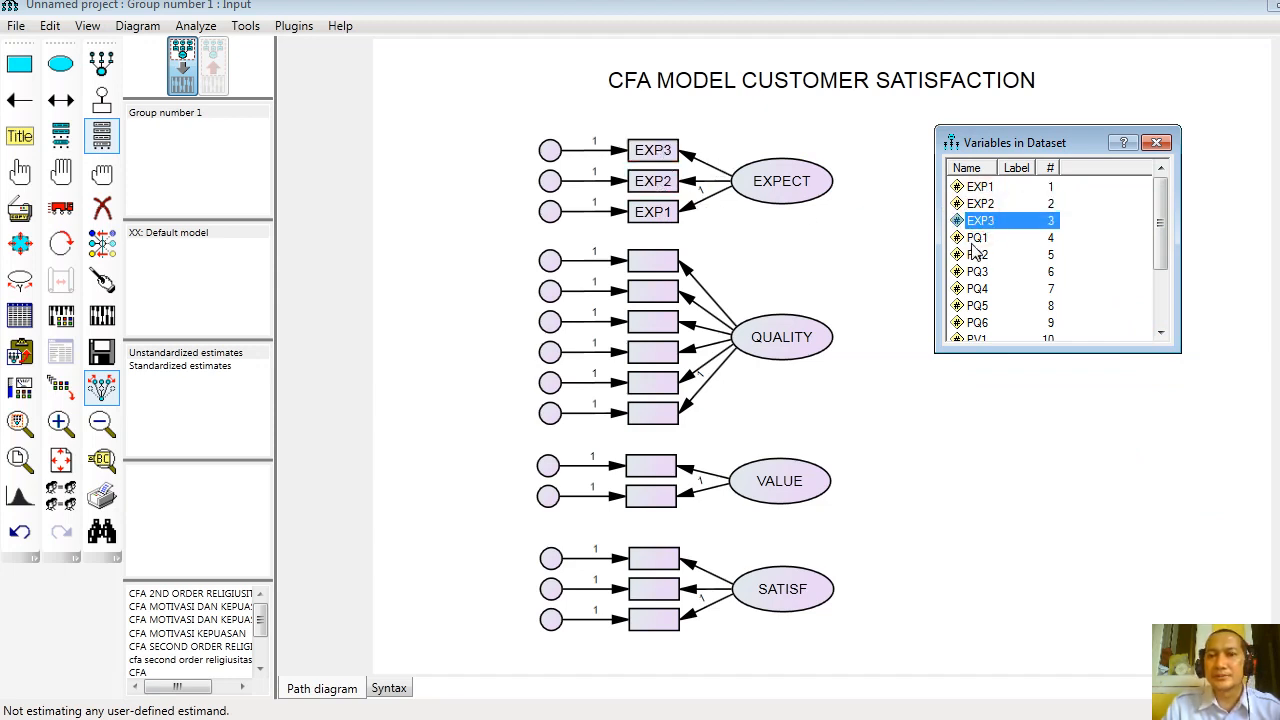
Assign dataset variables PQ1 through PQ6 to the six QUALITY indicators, ordered from the lowest rectangle up
drag(977, 238, 661, 421)
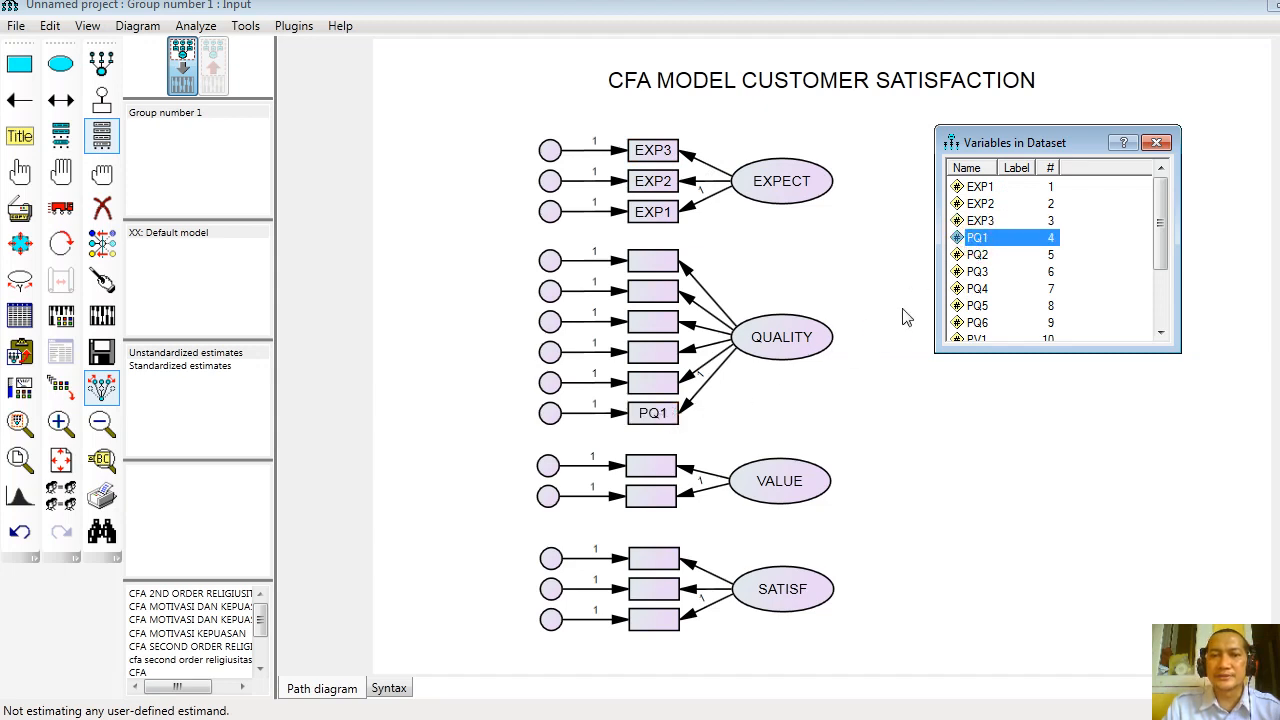
drag(985, 259, 653, 384)
drag(977, 272, 664, 363)
drag(985, 289, 662, 328)
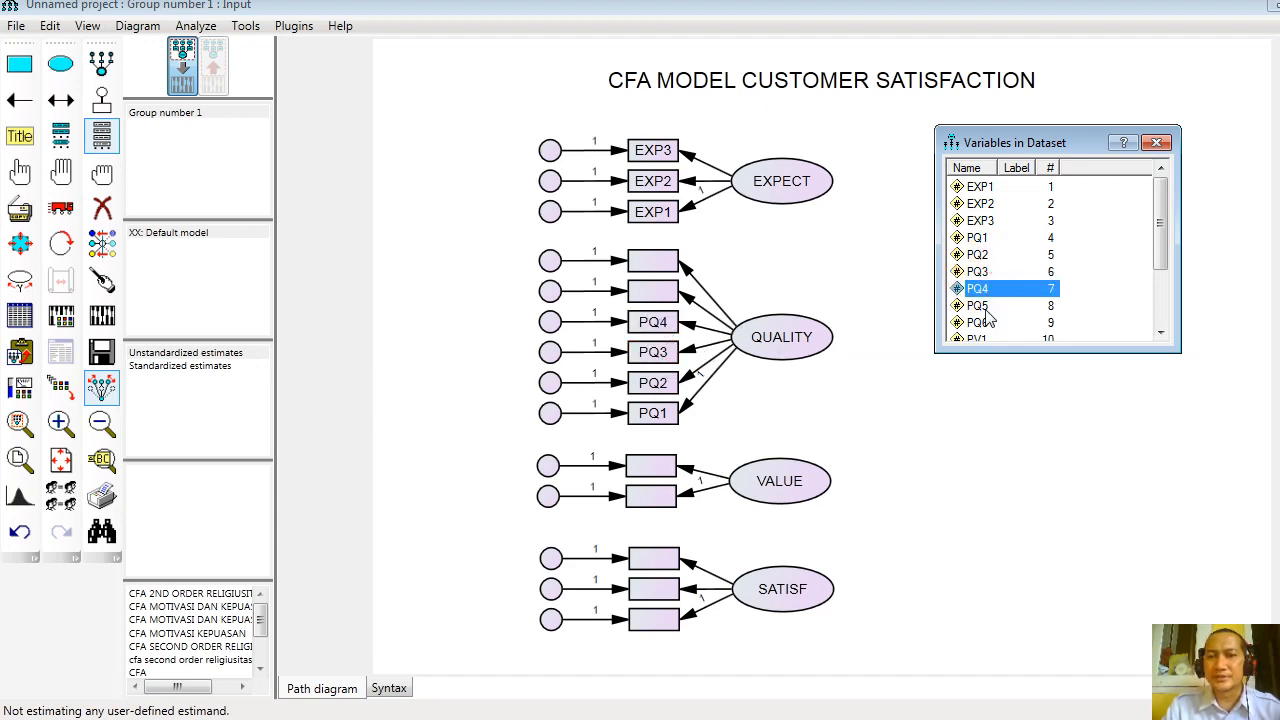
drag(983, 308, 660, 298)
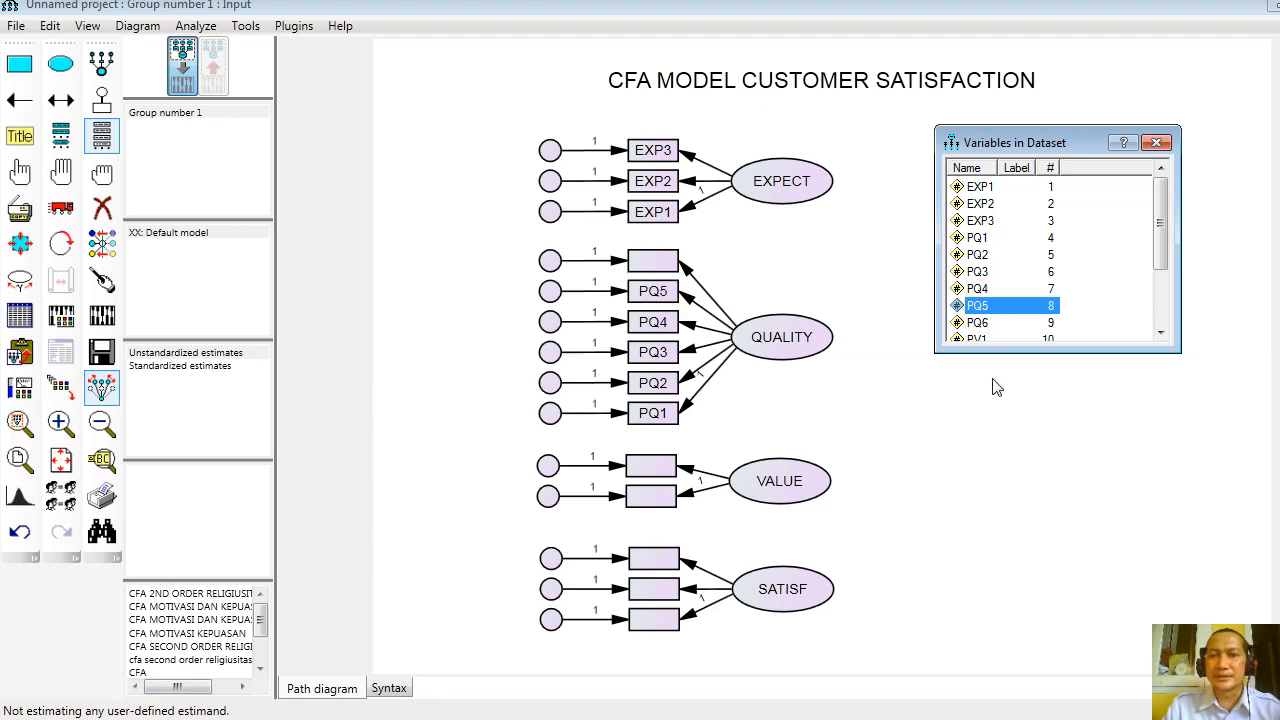
drag(977, 324, 660, 263)
Assign dataset variable PV1 to the lower VALUE indicator and PV2 to the upper one
scroll(1155, 322, down, 2)
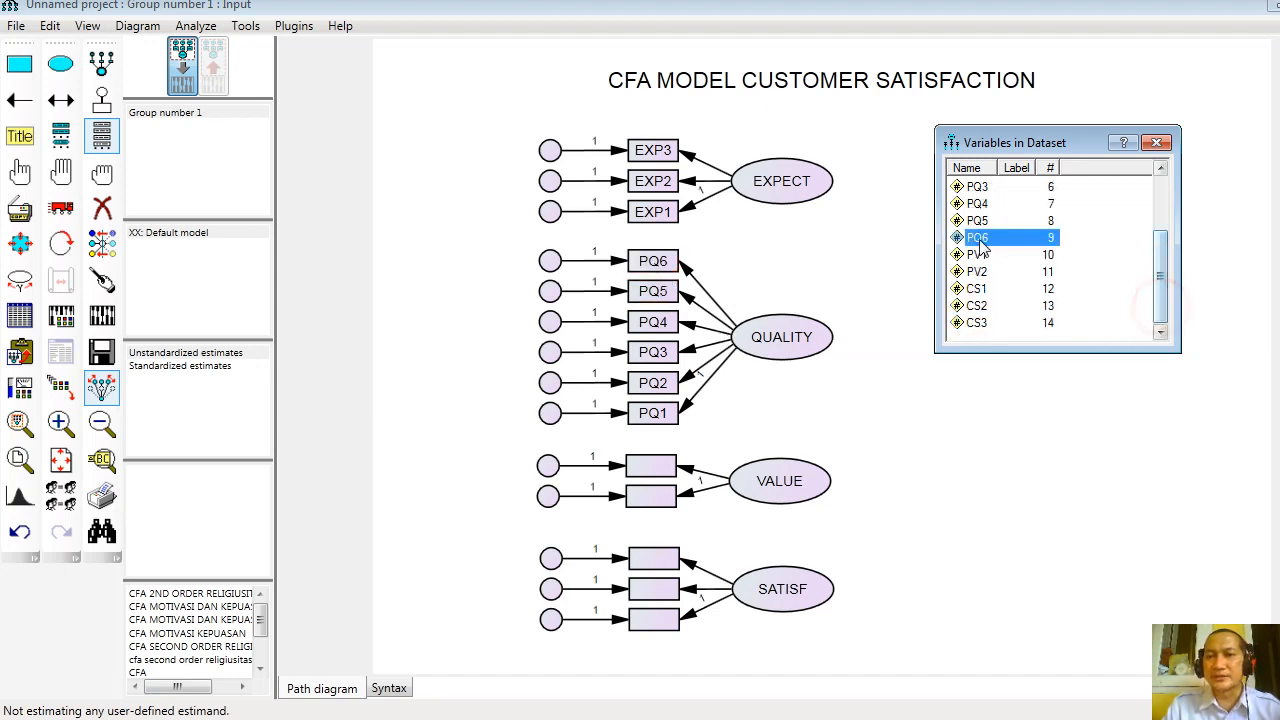
drag(977, 255, 645, 510)
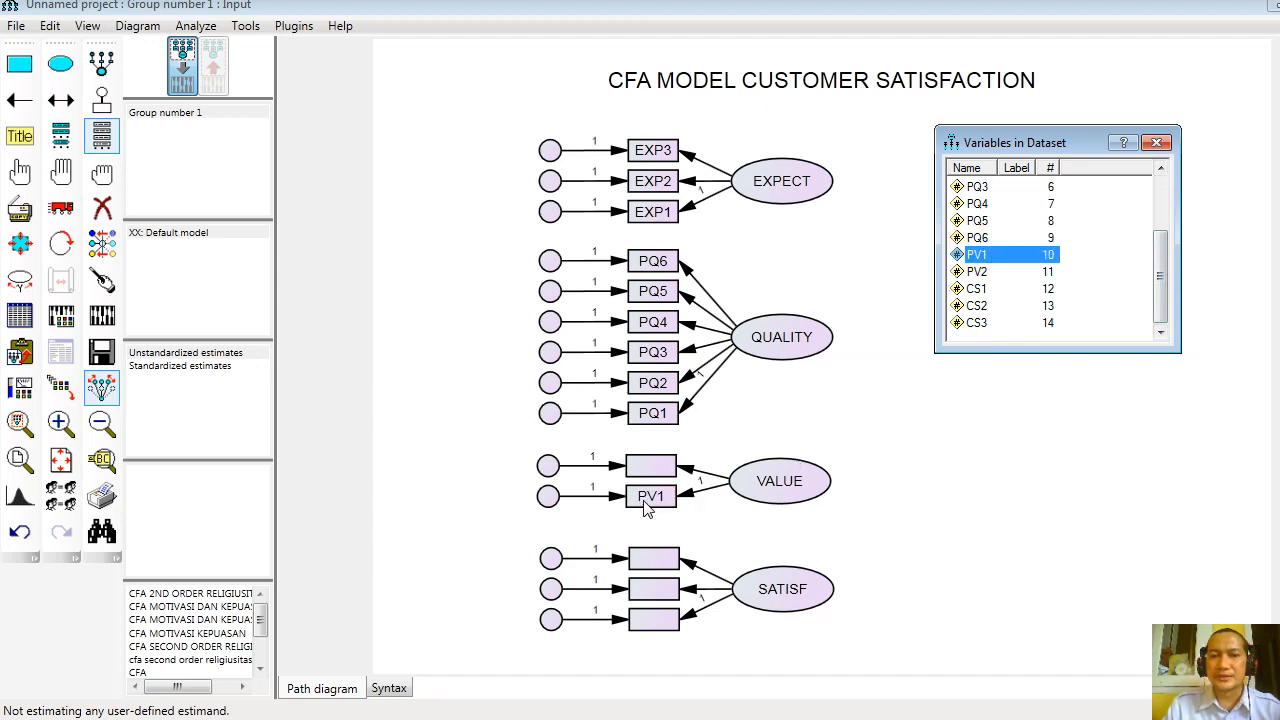
drag(980, 275, 651, 470)
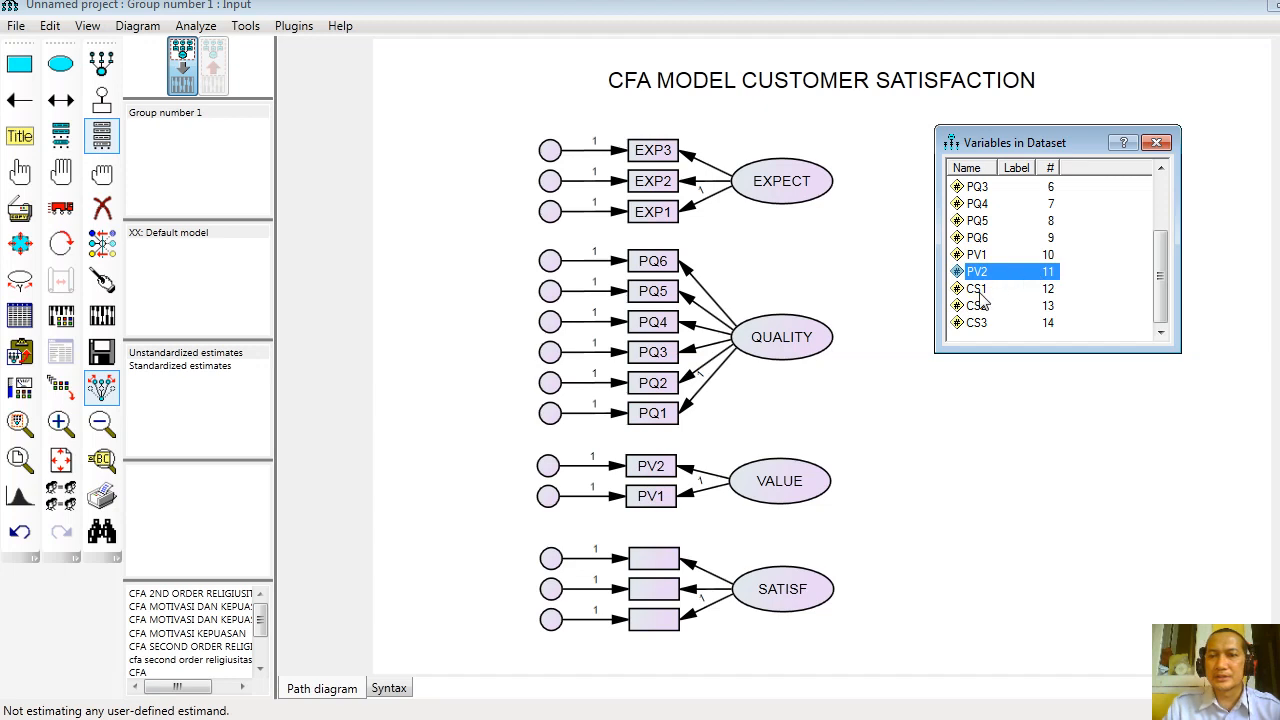
Assign dataset variables CS1, CS2 and CS3 to the SATISF indicators from the lowest rectangle up, and close the variable list
drag(979, 290, 660, 628)
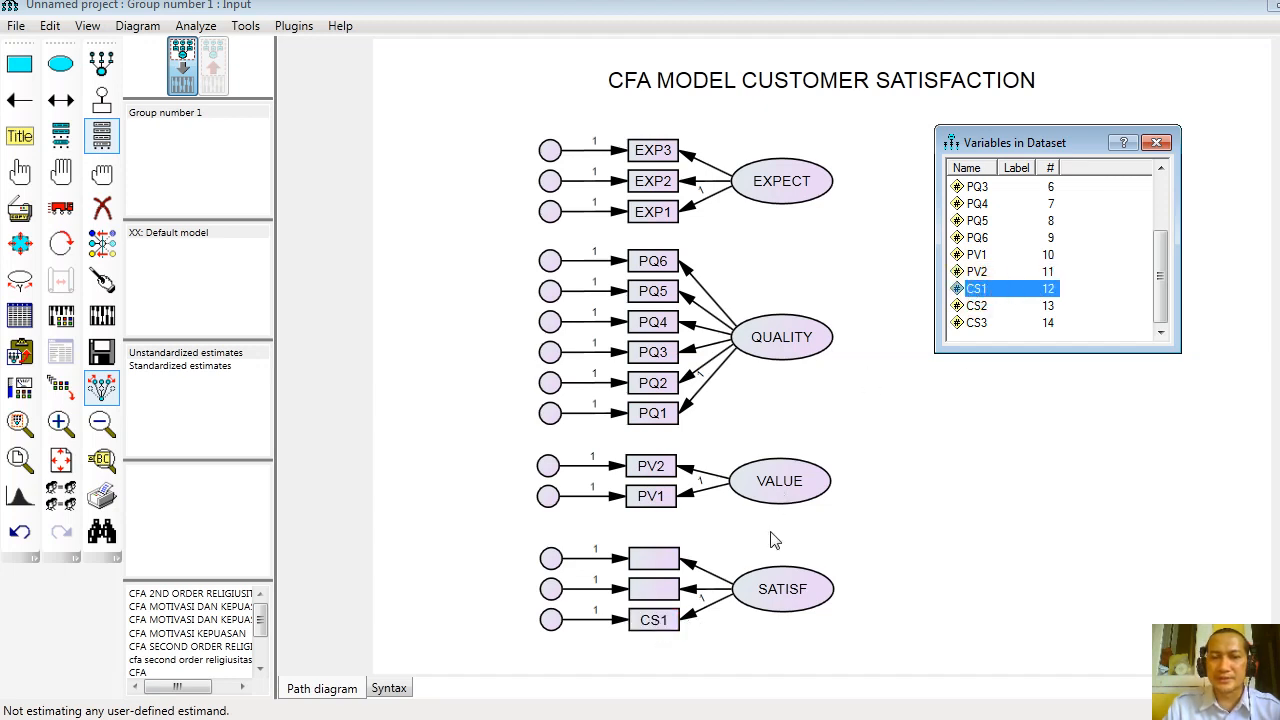
drag(980, 311, 657, 598)
drag(976, 324, 652, 560)
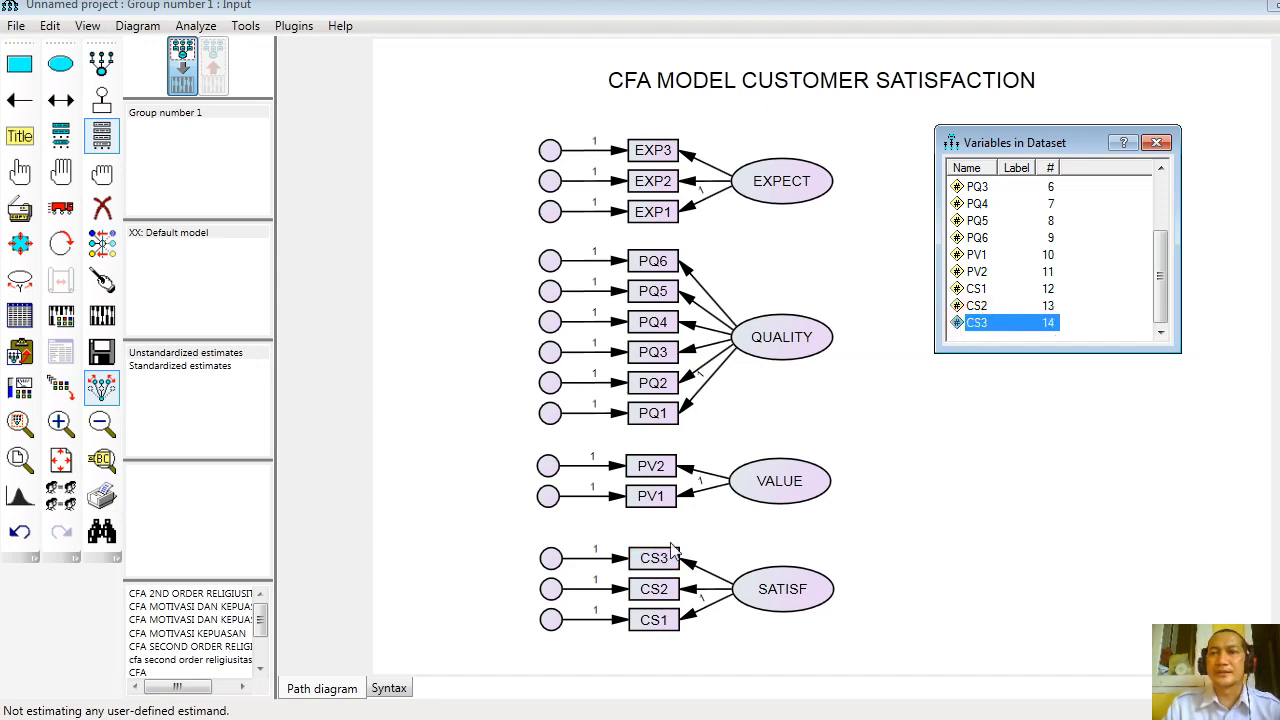
click(1157, 143)
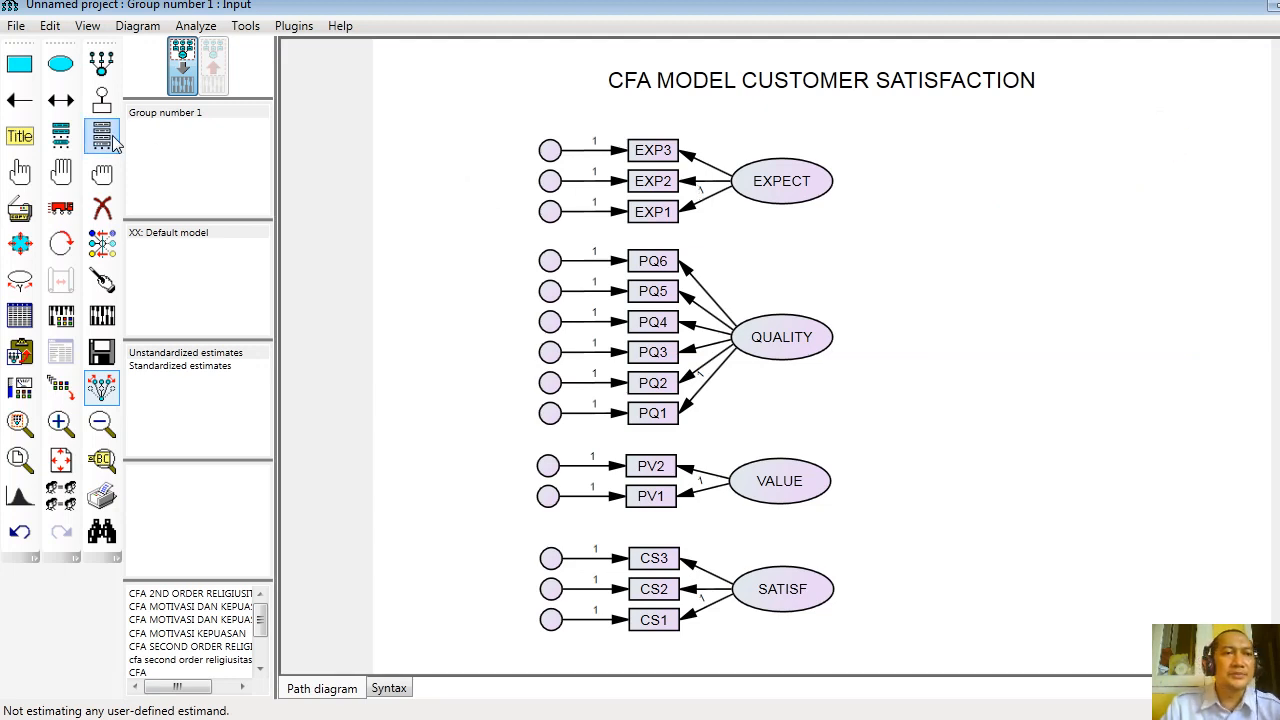
Draw double-headed covariance arrows between every pair of the latent variables EXPECT, QUALITY, VALUE and SATISF
click(62, 100)
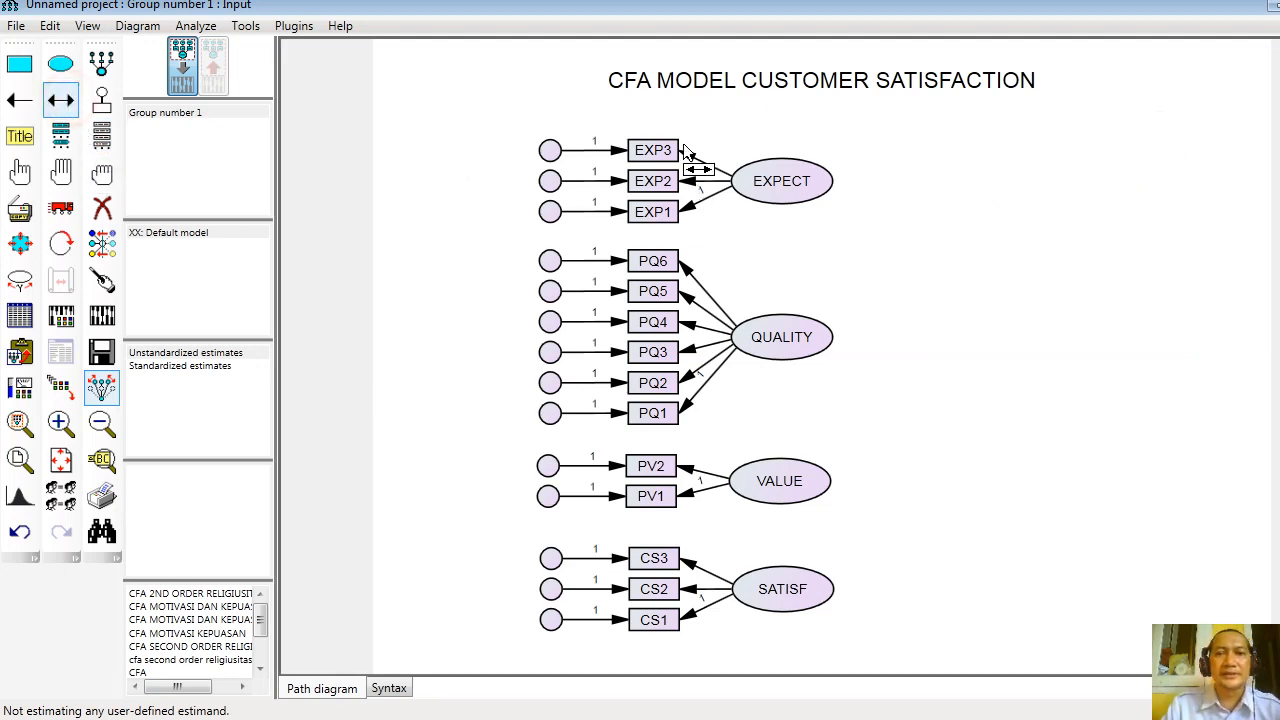
drag(812, 178, 812, 345)
drag(808, 180, 823, 500)
drag(834, 200, 818, 604)
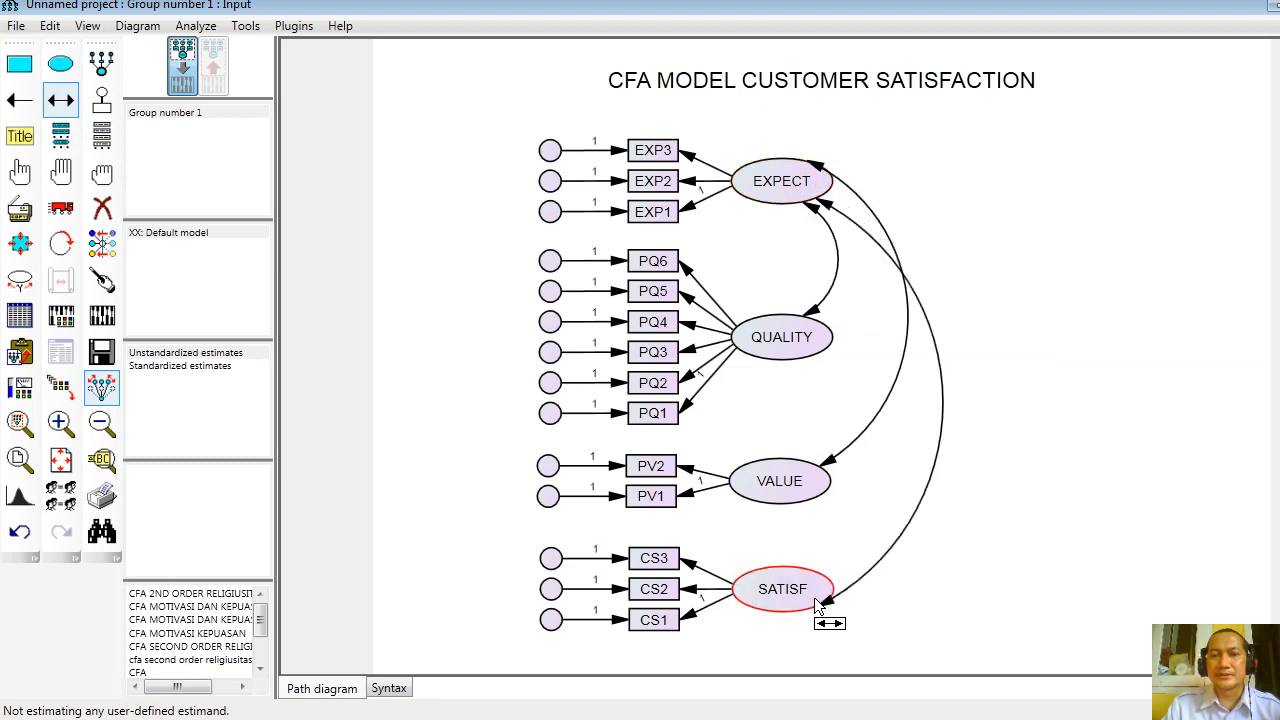
drag(806, 348, 793, 483)
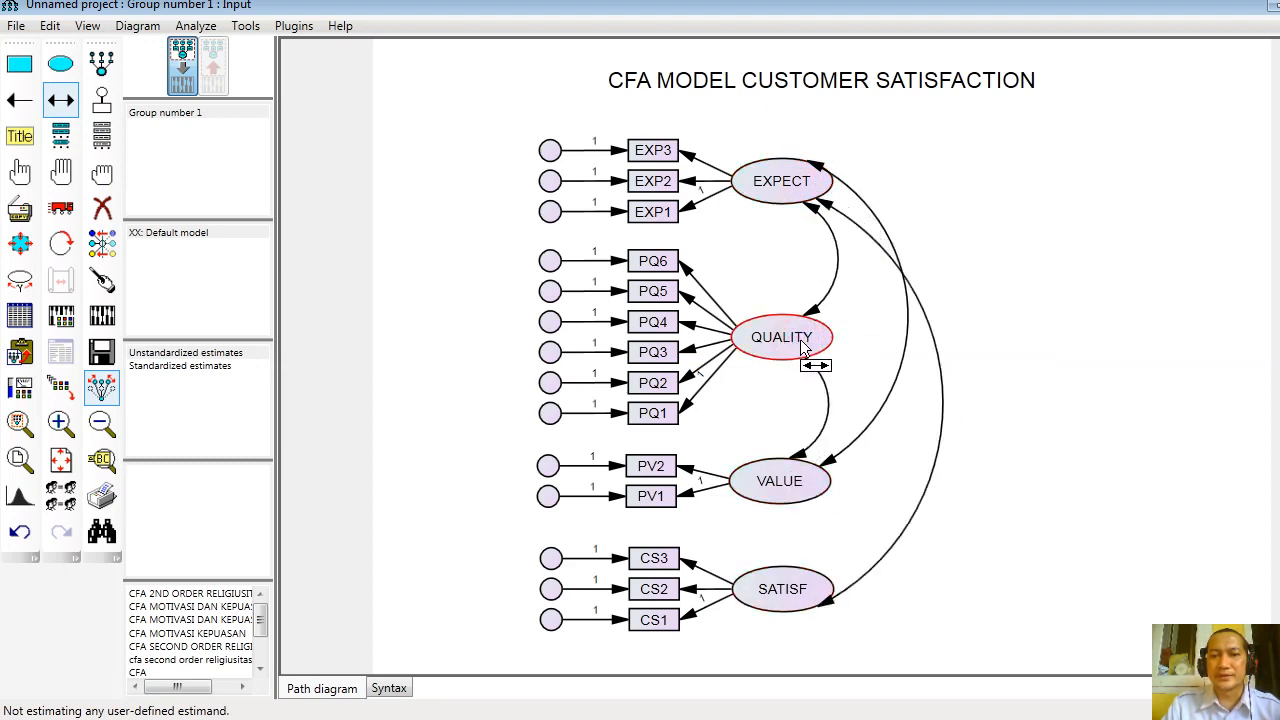
drag(800, 334, 800, 575)
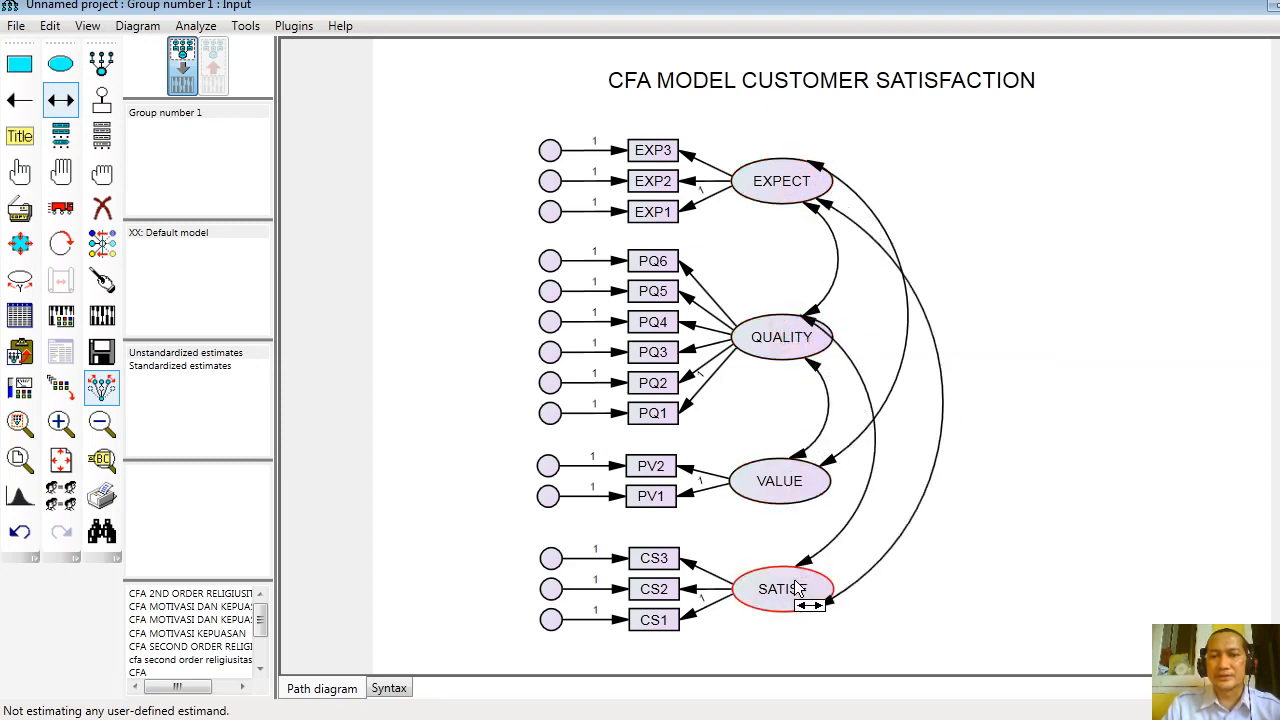
drag(793, 488, 801, 597)
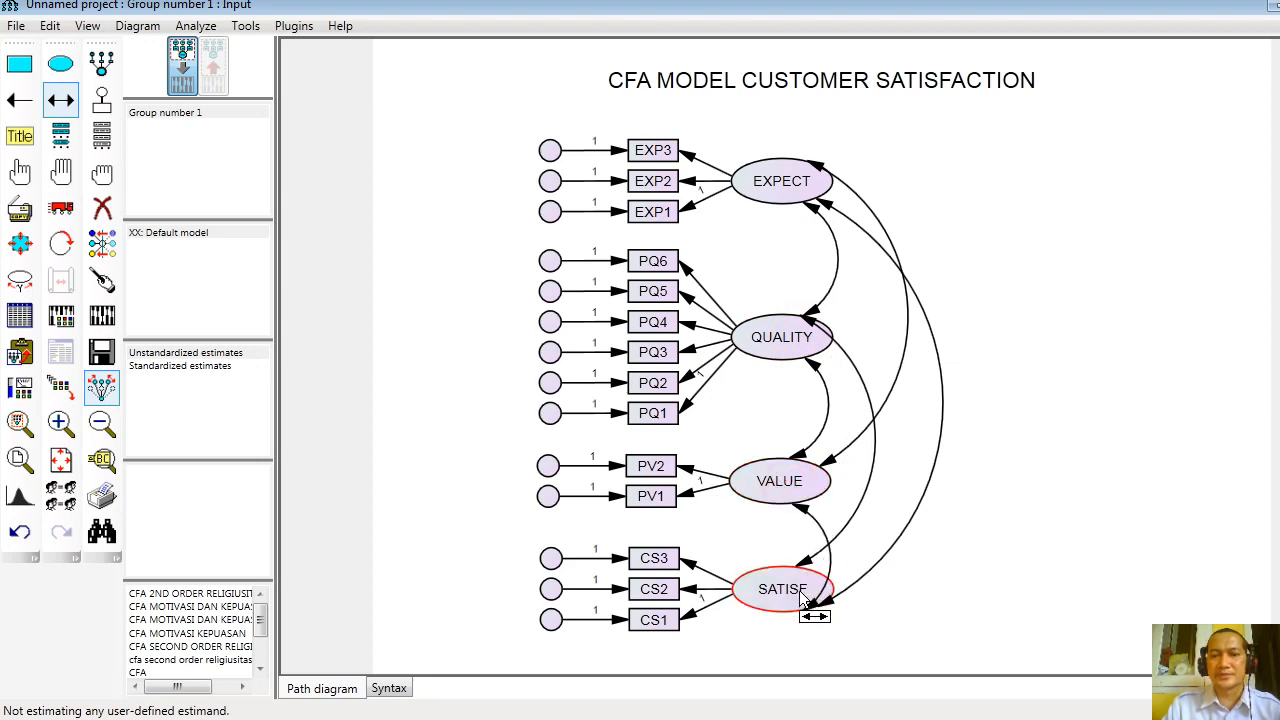
Touch up the four latent variables so their covariance arrows attach neatly along the ellipses' outer side
click(104, 286)
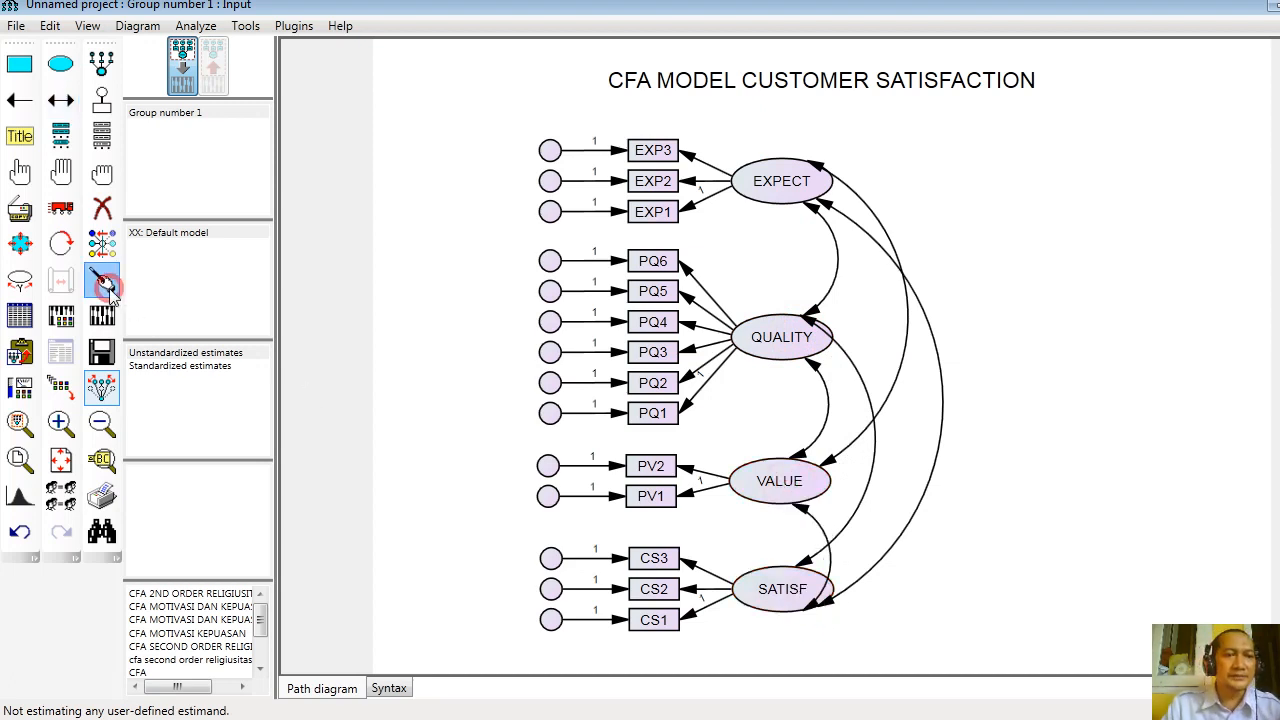
click(783, 192)
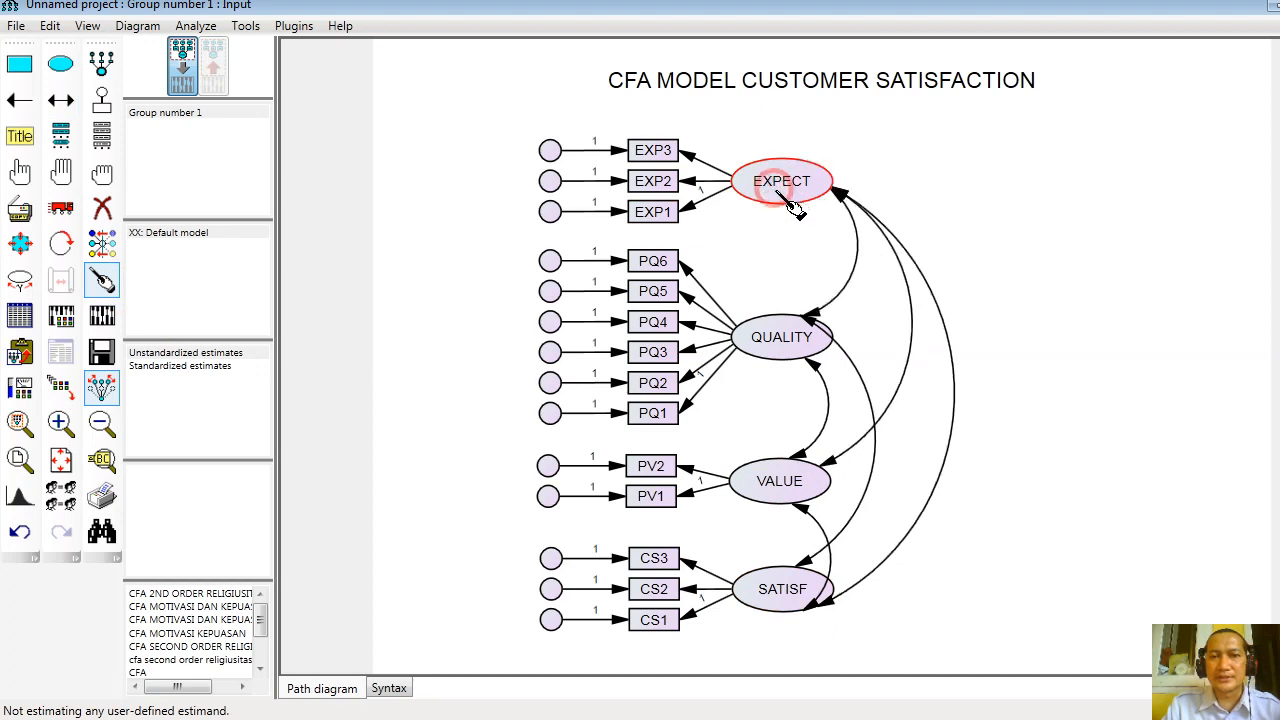
click(798, 356)
click(808, 490)
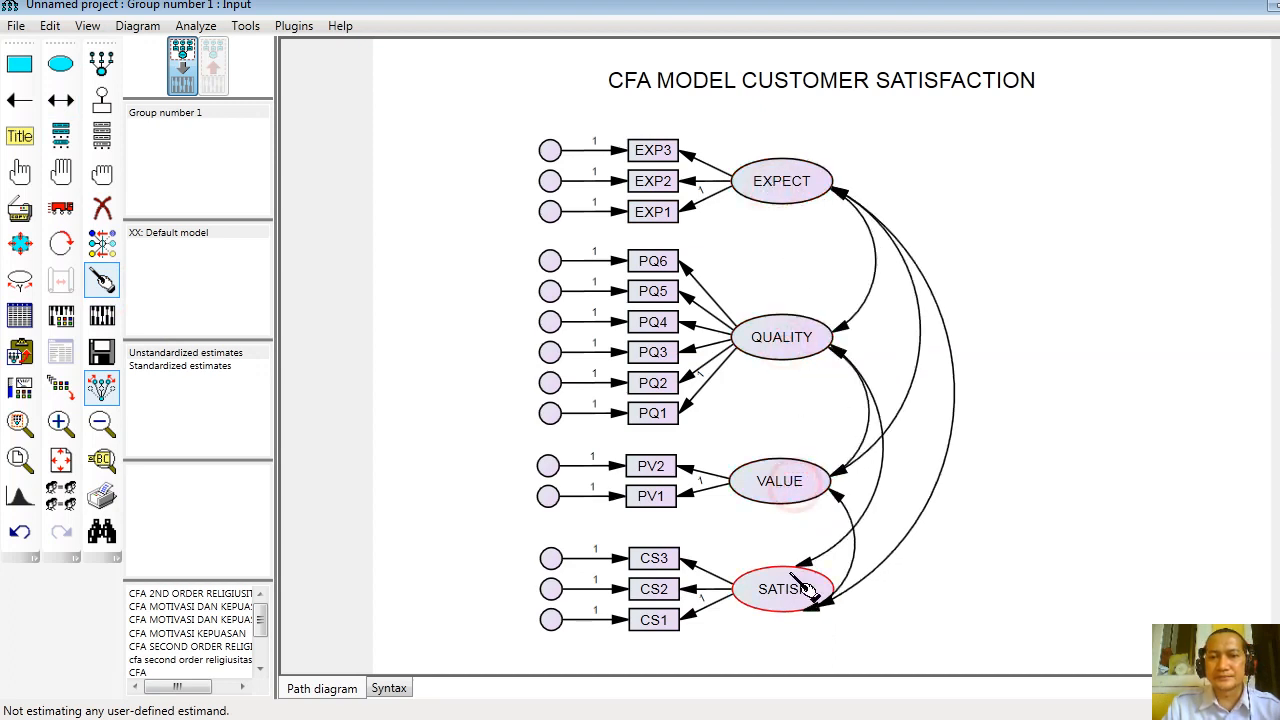
click(790, 598)
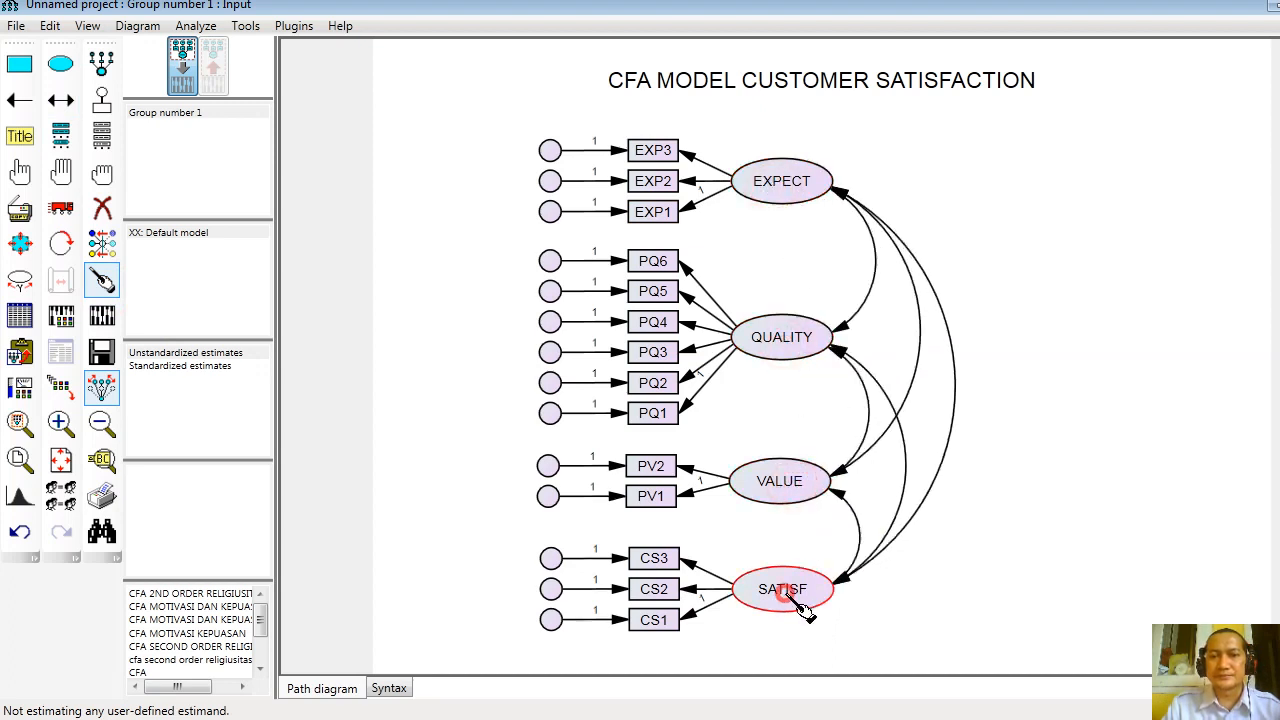
click(660, 158)
click(768, 178)
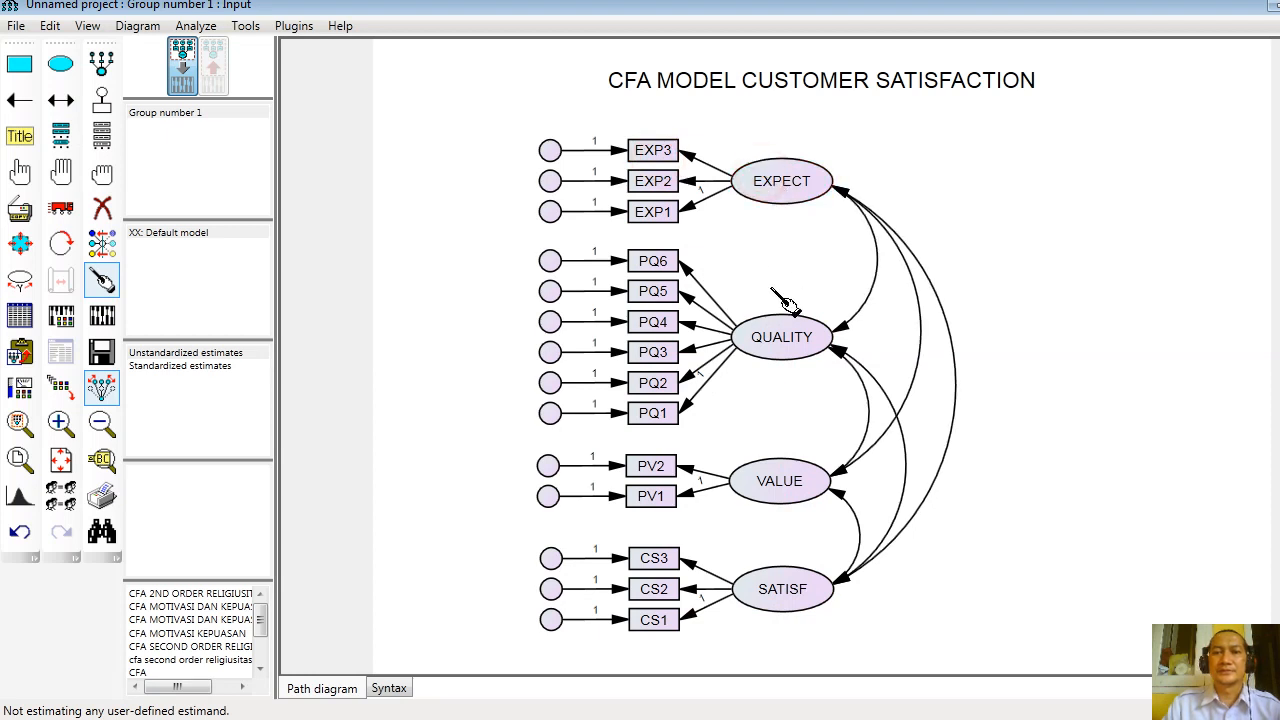
click(783, 366)
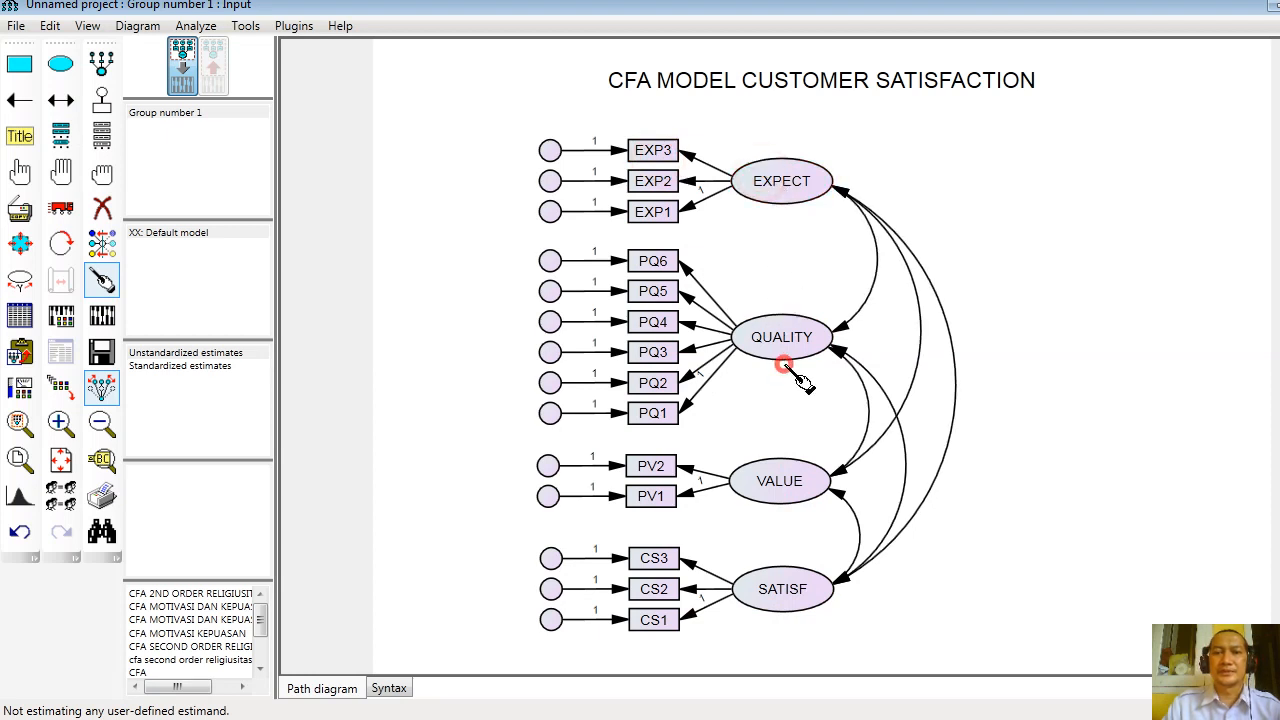
click(788, 482)
click(797, 590)
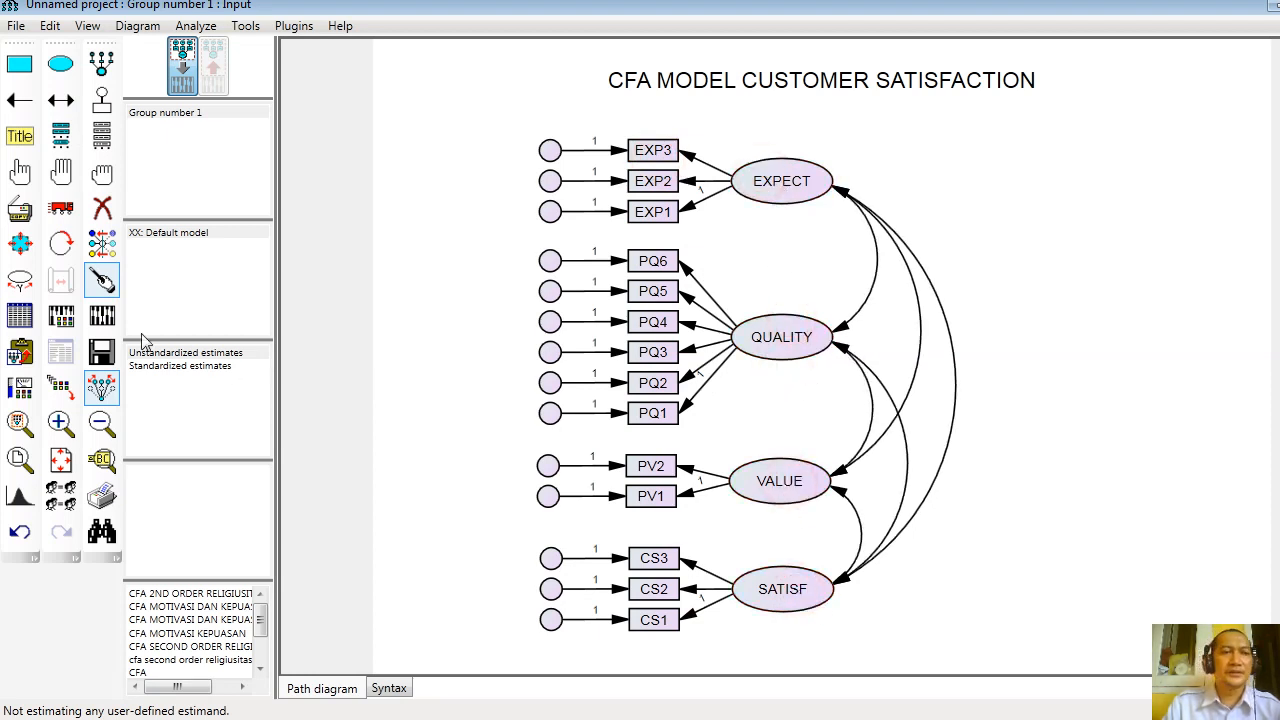
click(101, 281)
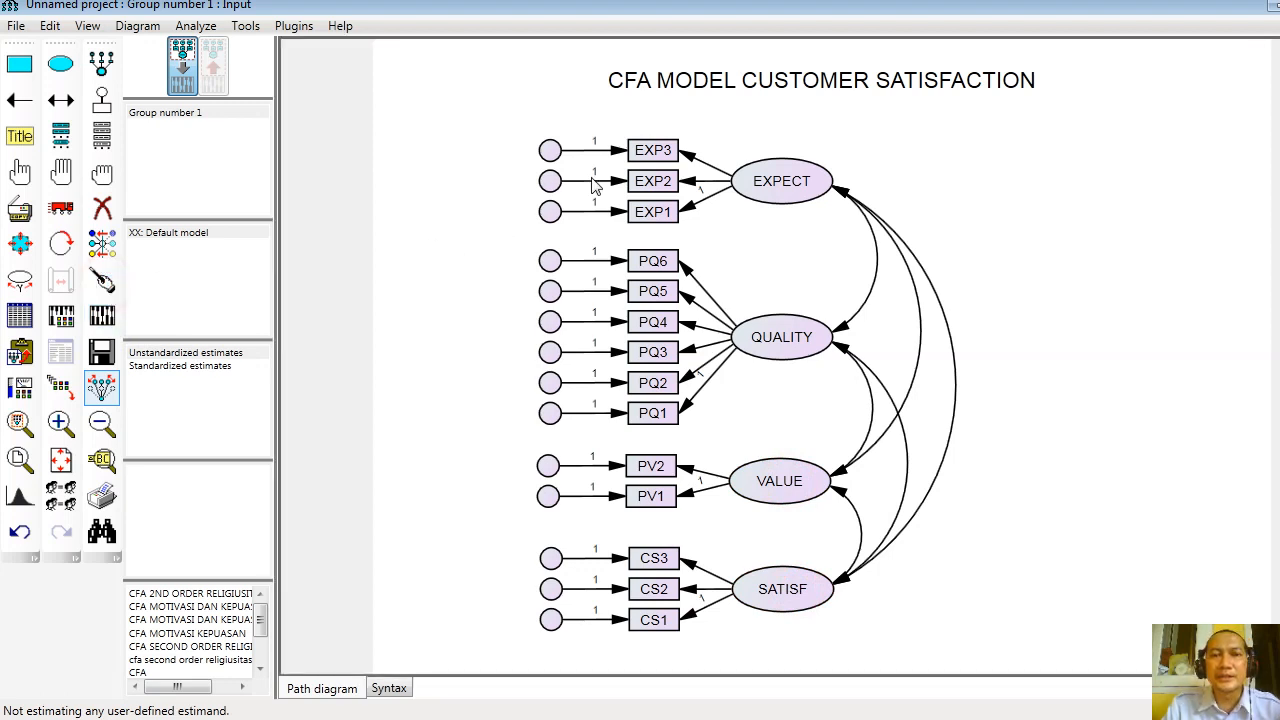
Automatically name all the unnamed error variables attached to the indicators
click(294, 27)
click(365, 163)
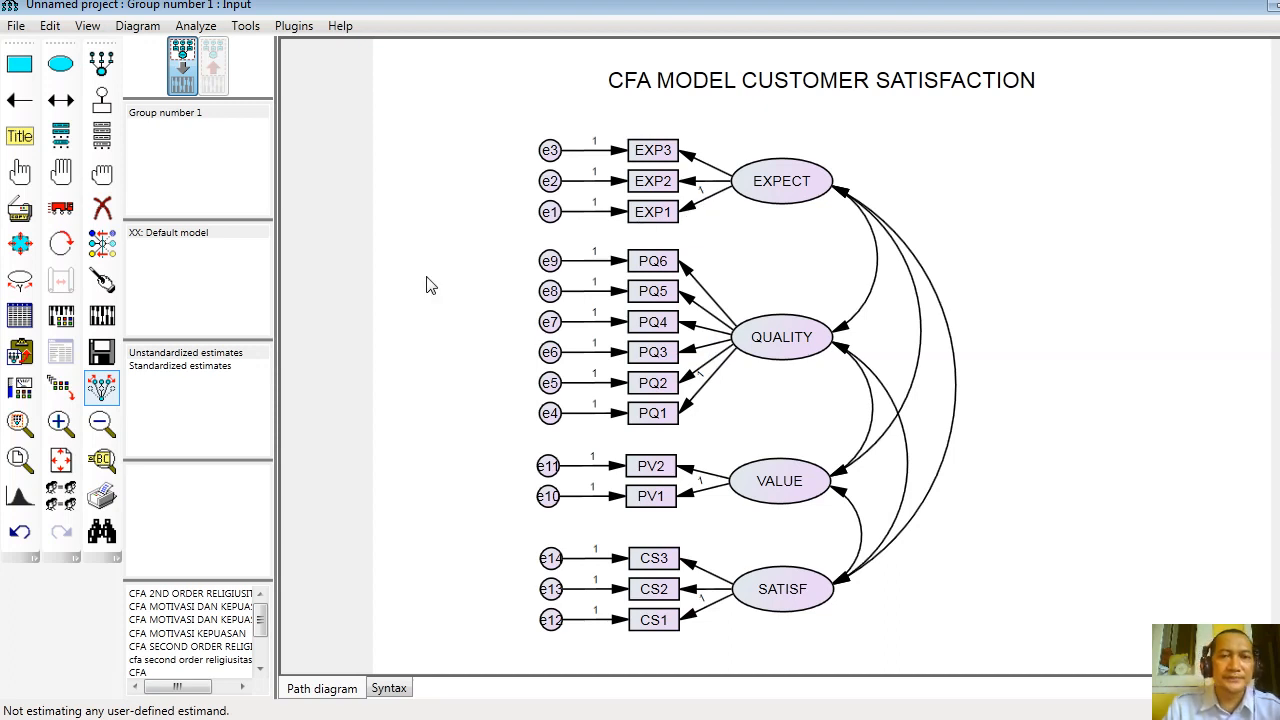
Enable standardized estimates, tests for normality and outliers, modification indices, and indirect, direct and total effects in the analysis output, then close the properties
click(87, 26)
click(141, 74)
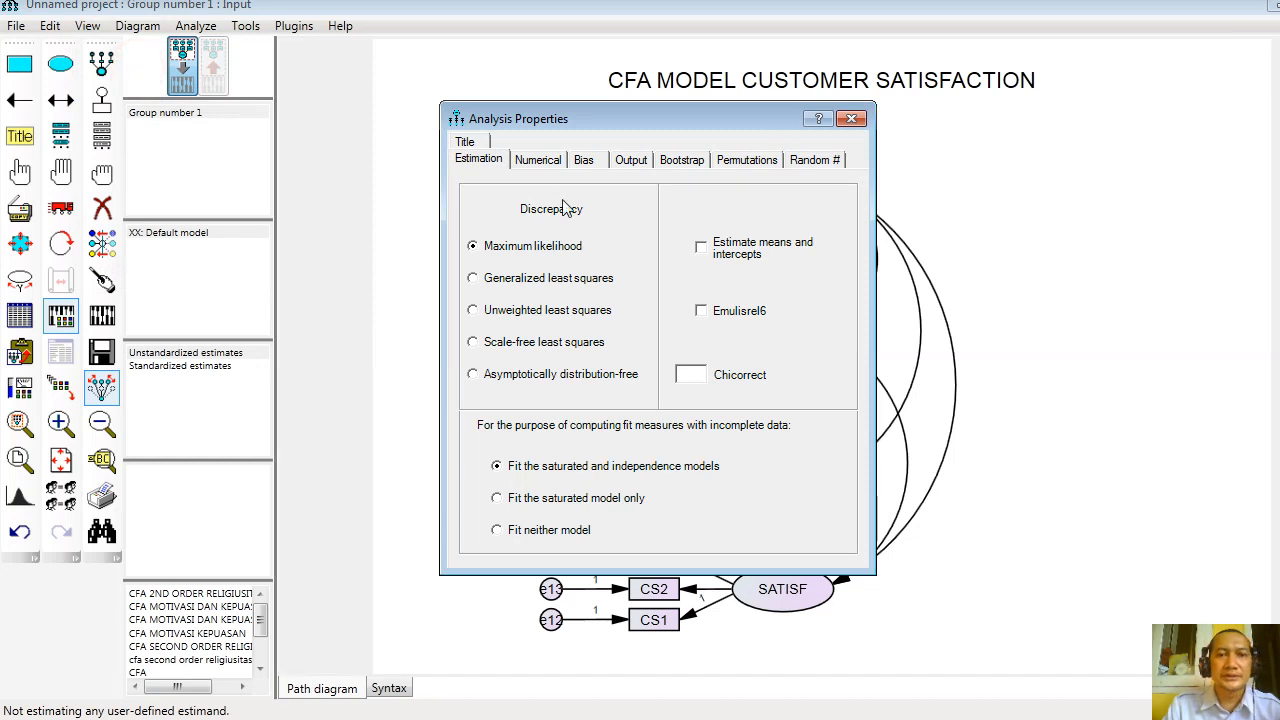
click(631, 162)
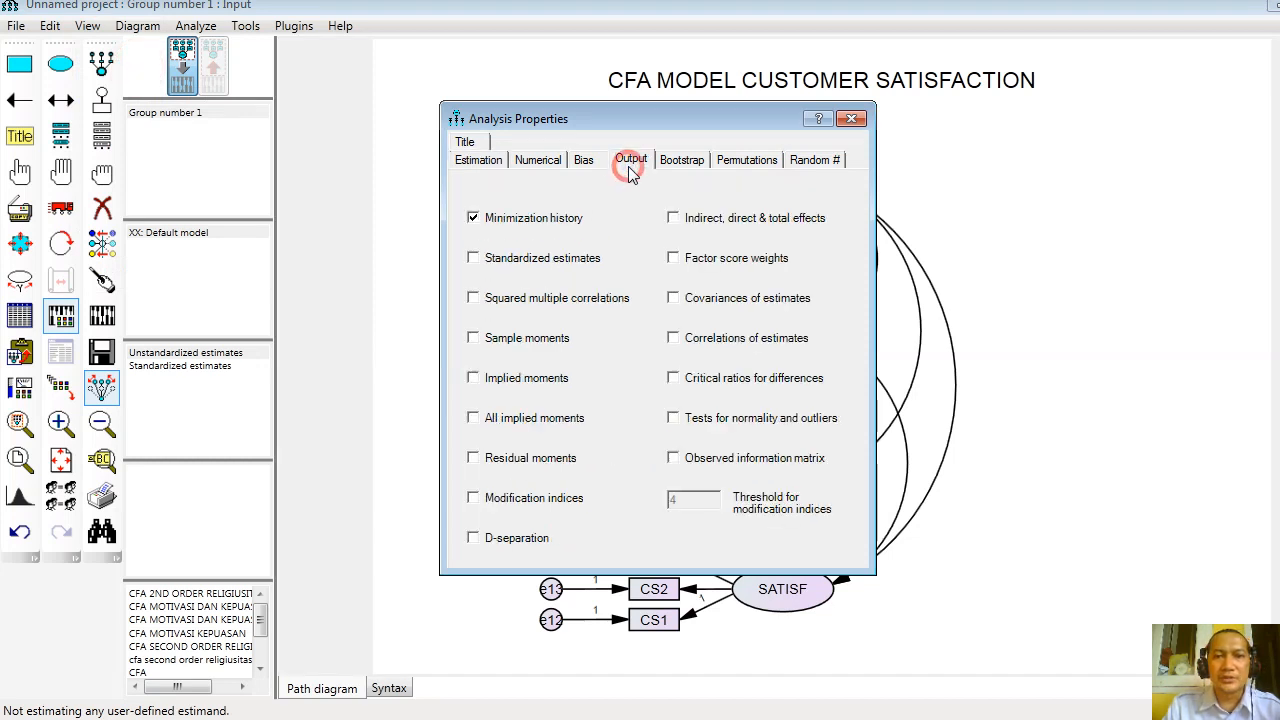
click(555, 258)
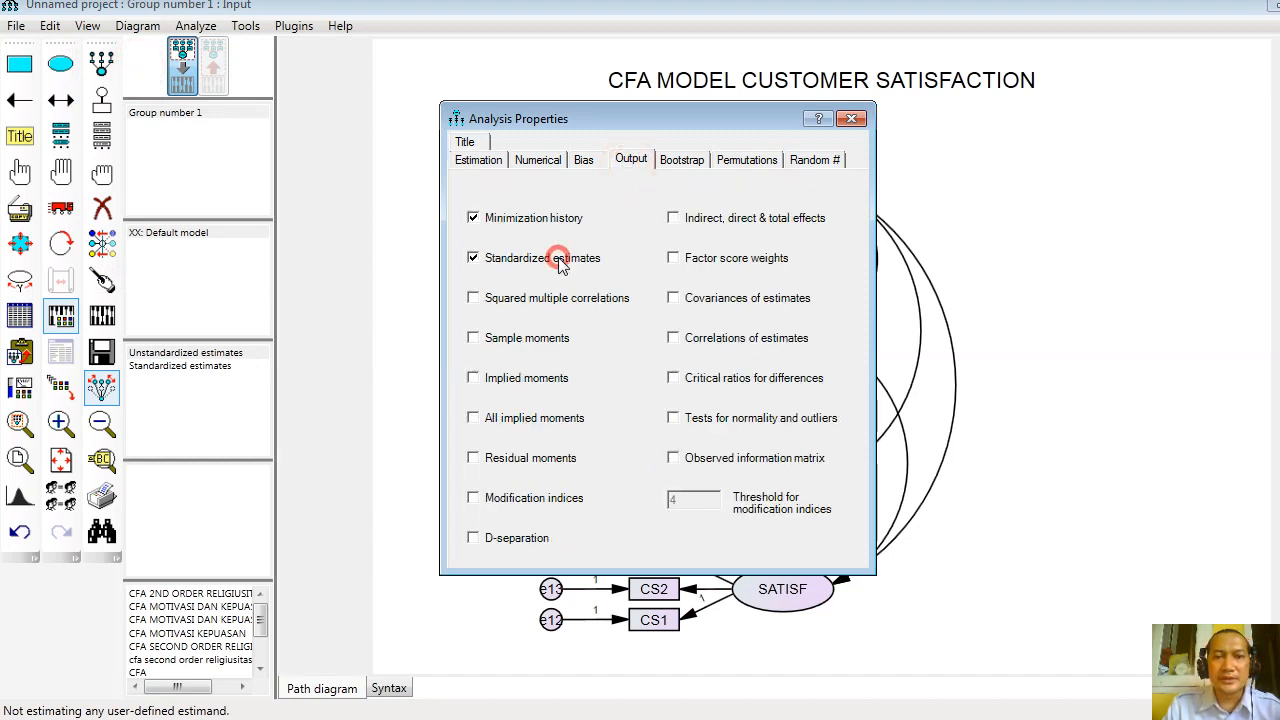
click(705, 420)
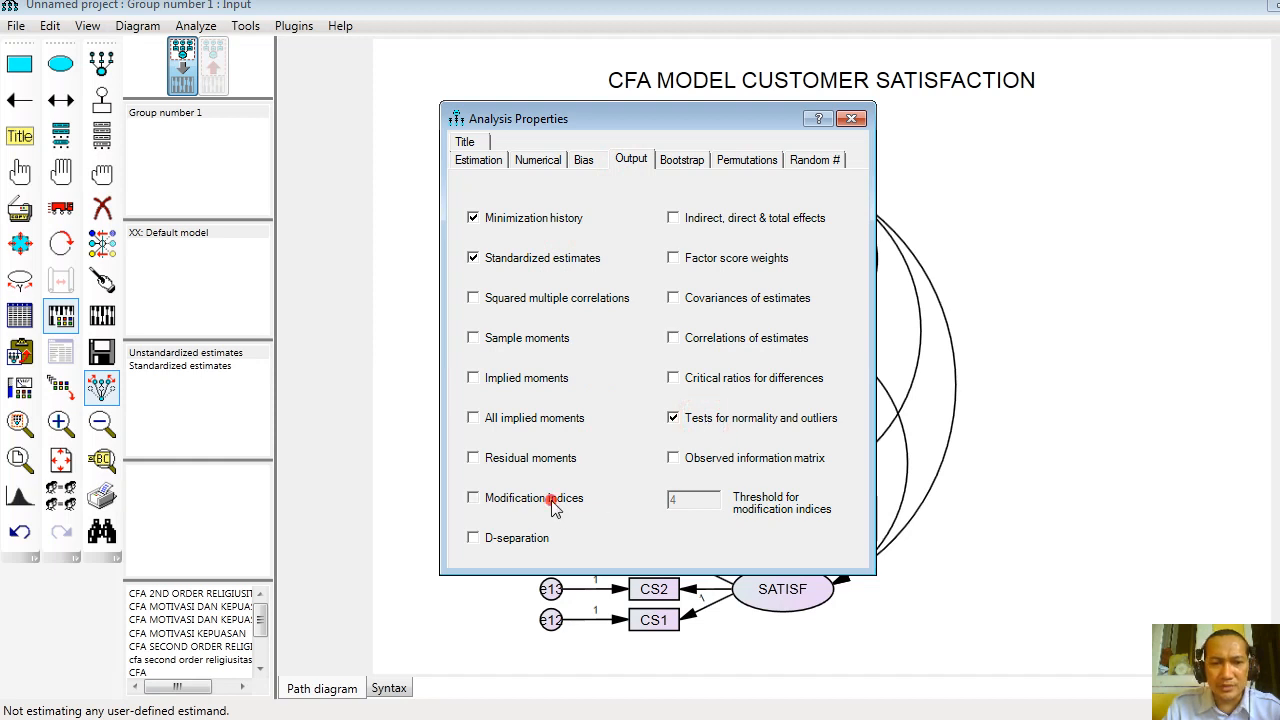
click(555, 508)
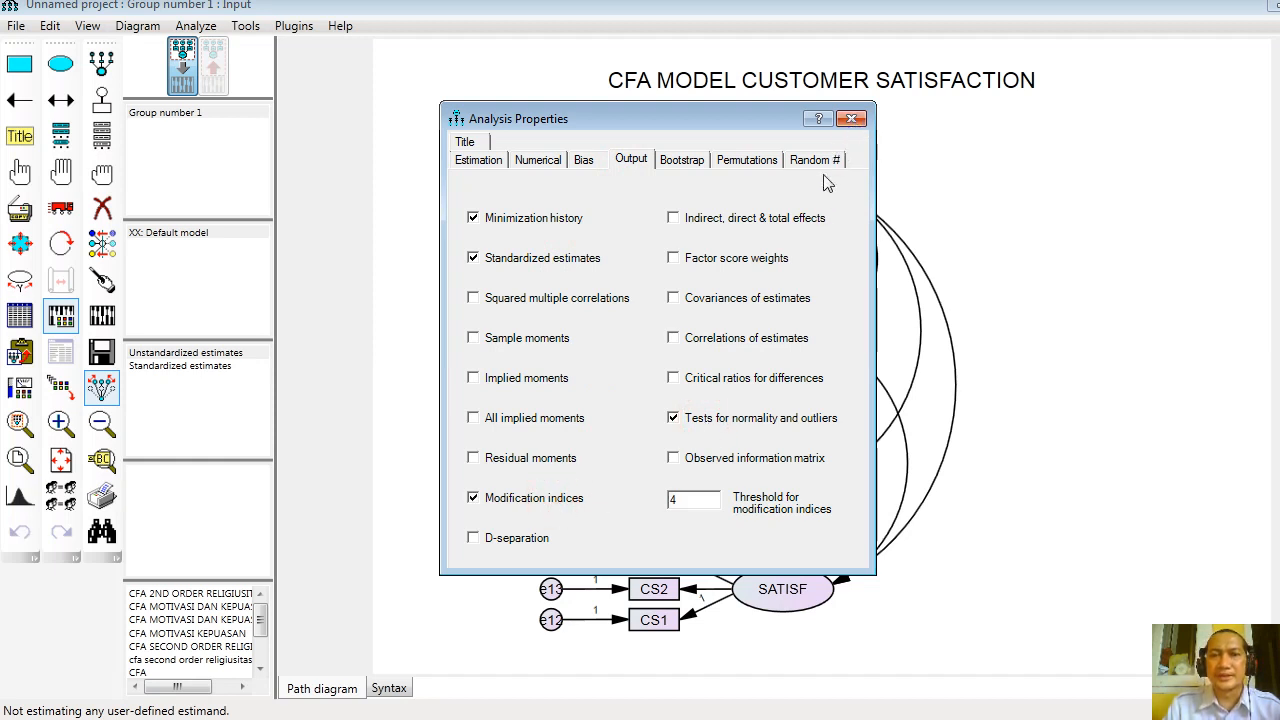
click(801, 218)
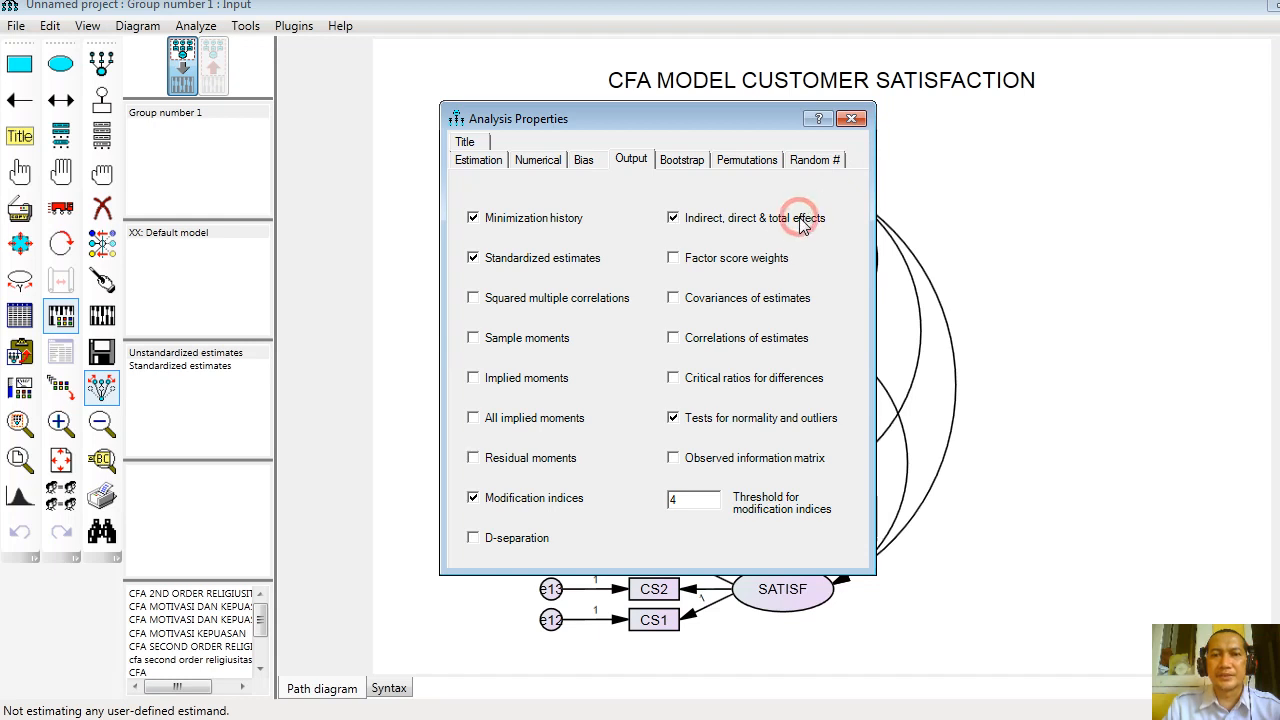
click(851, 120)
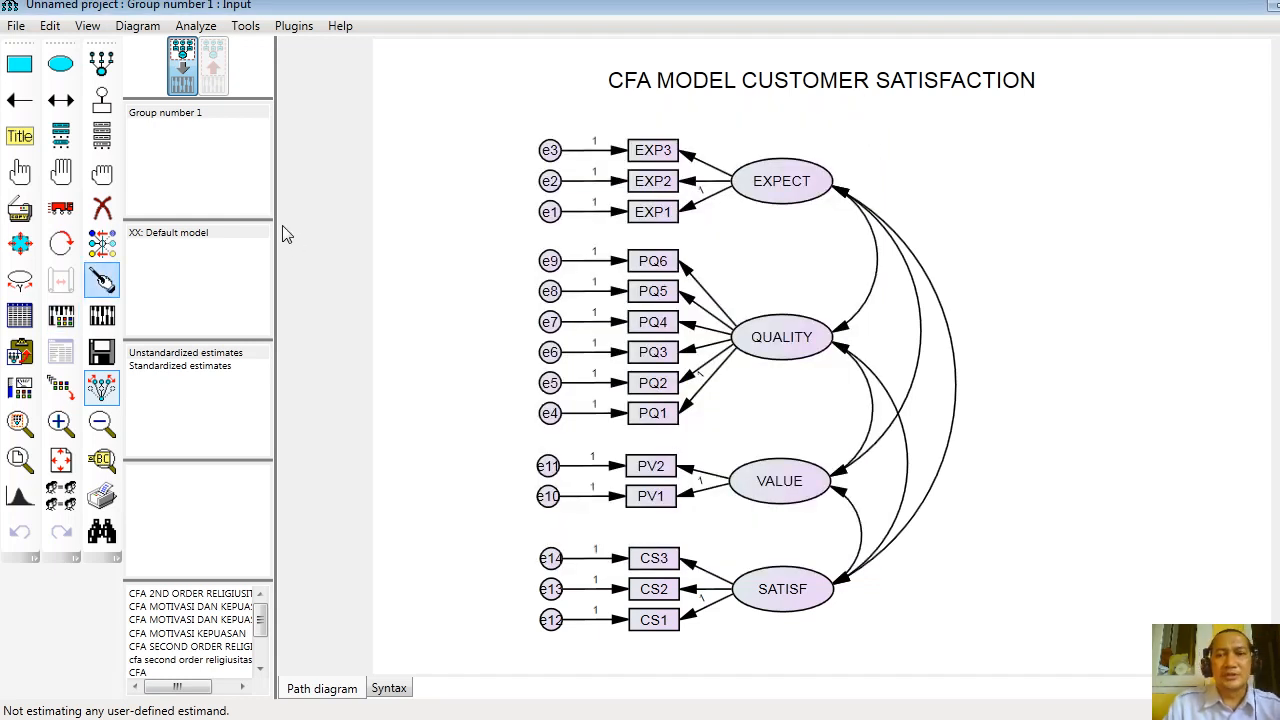
Start a figure caption below the covariance arrows, and copy all the text from the "text gof" file in D:\VIDEO YOUTUBE
click(20, 136)
click(1032, 525)
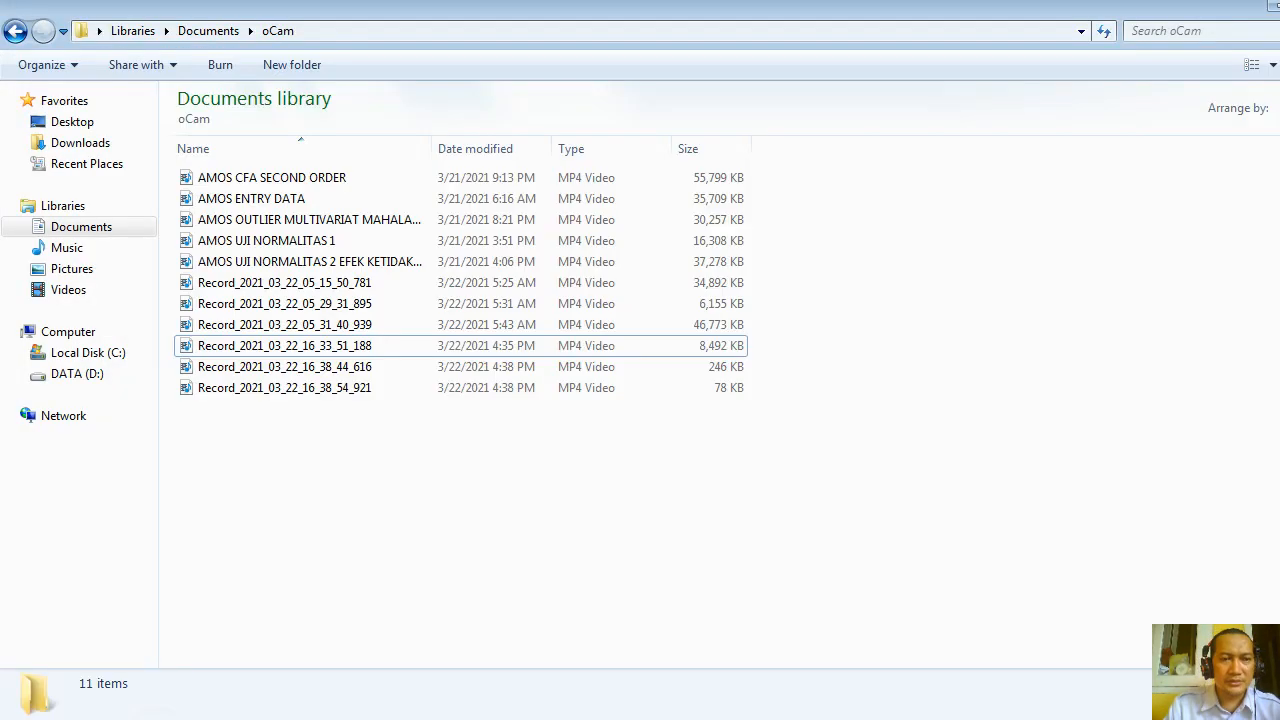
click(75, 373)
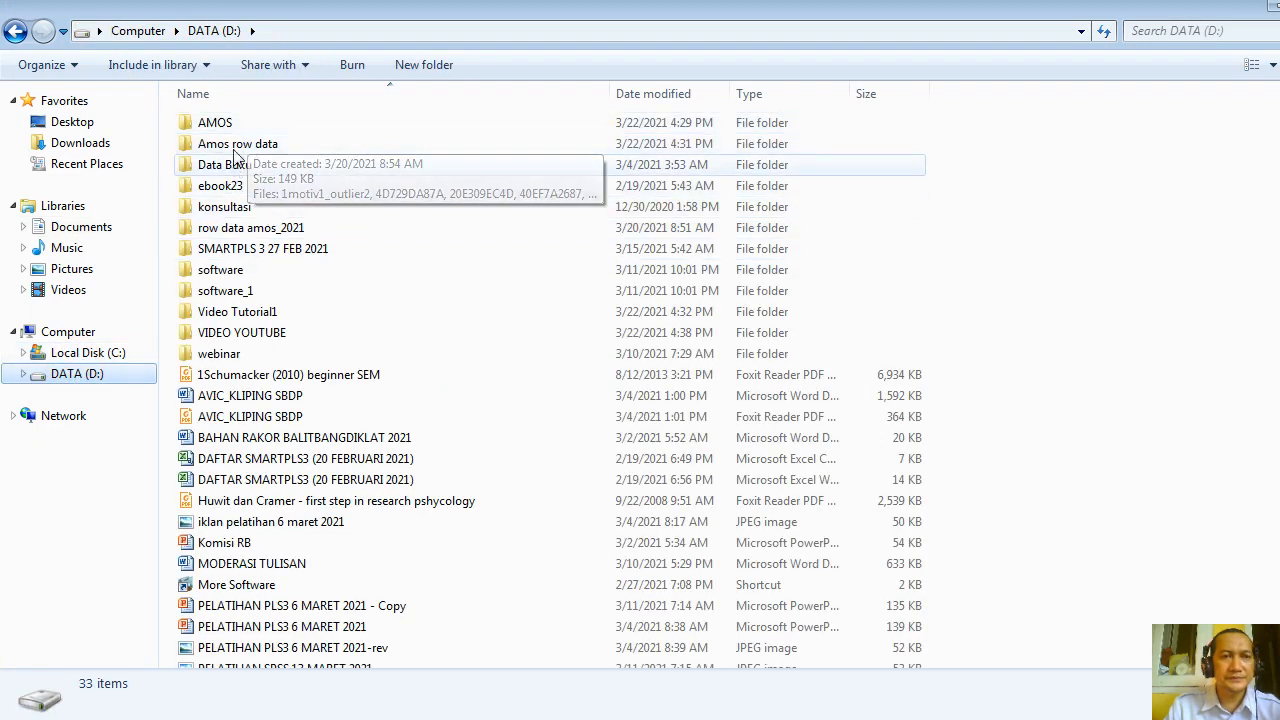
double_click(237, 335)
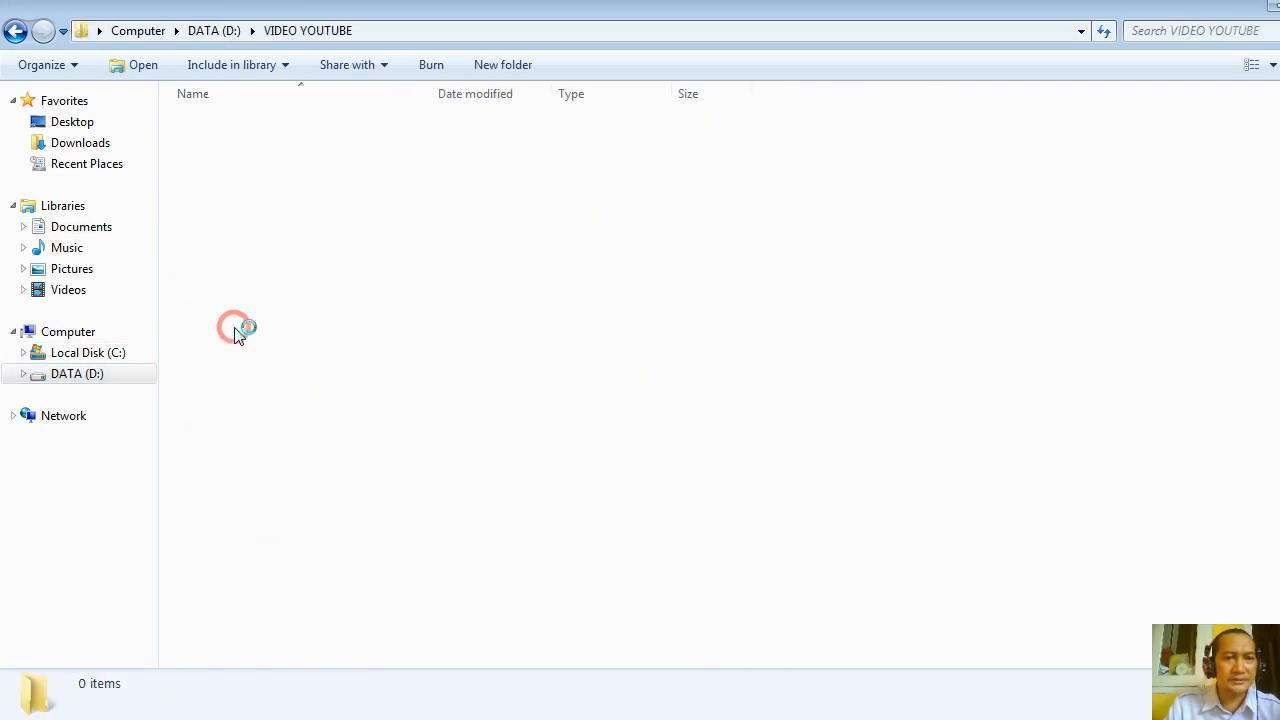
click(237, 313)
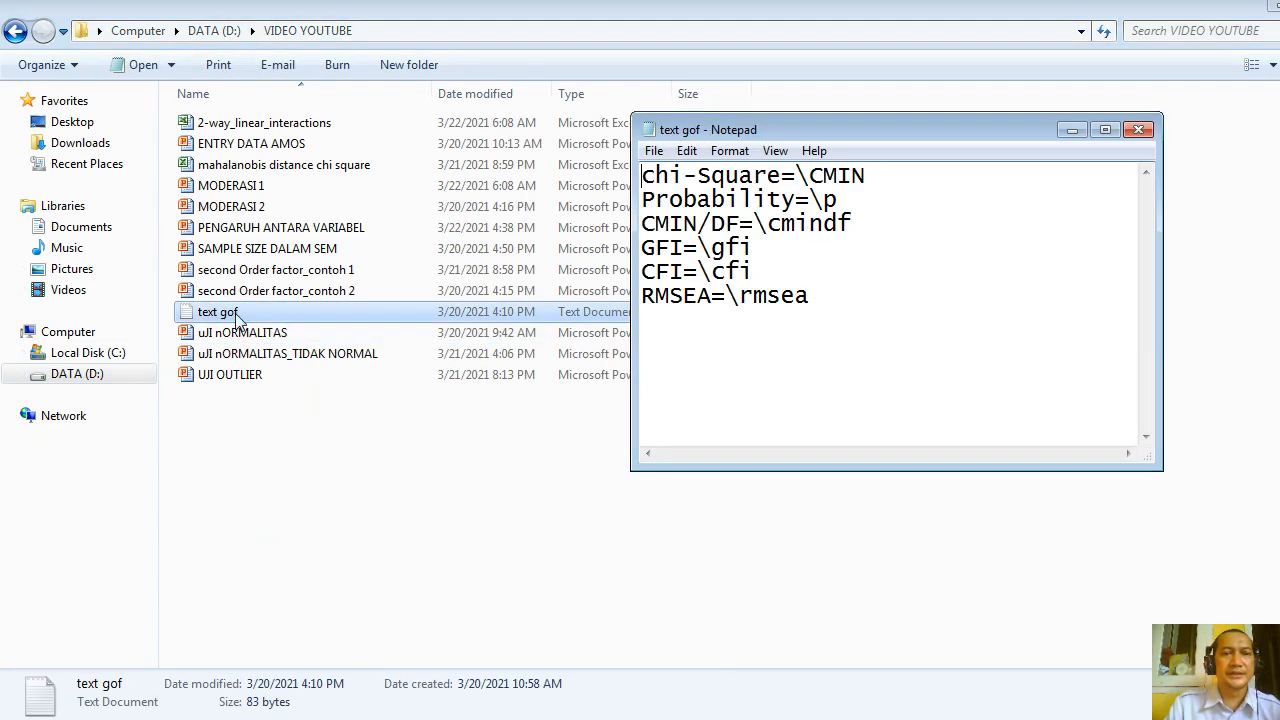
key(ctrl+a)
key(ctrl+c)
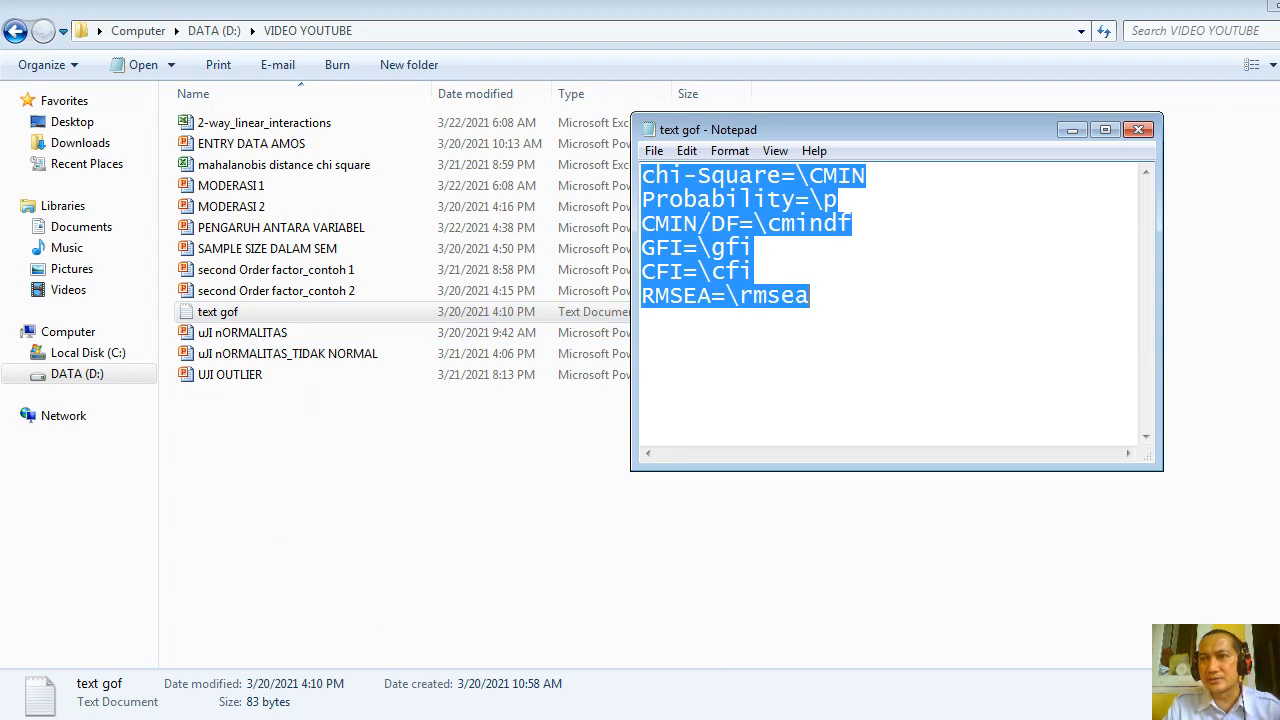
Paste the copied fit-index text as a right-aligned figure caption and move it clear of the covariance arrows beside SATISF
click(1274, 6)
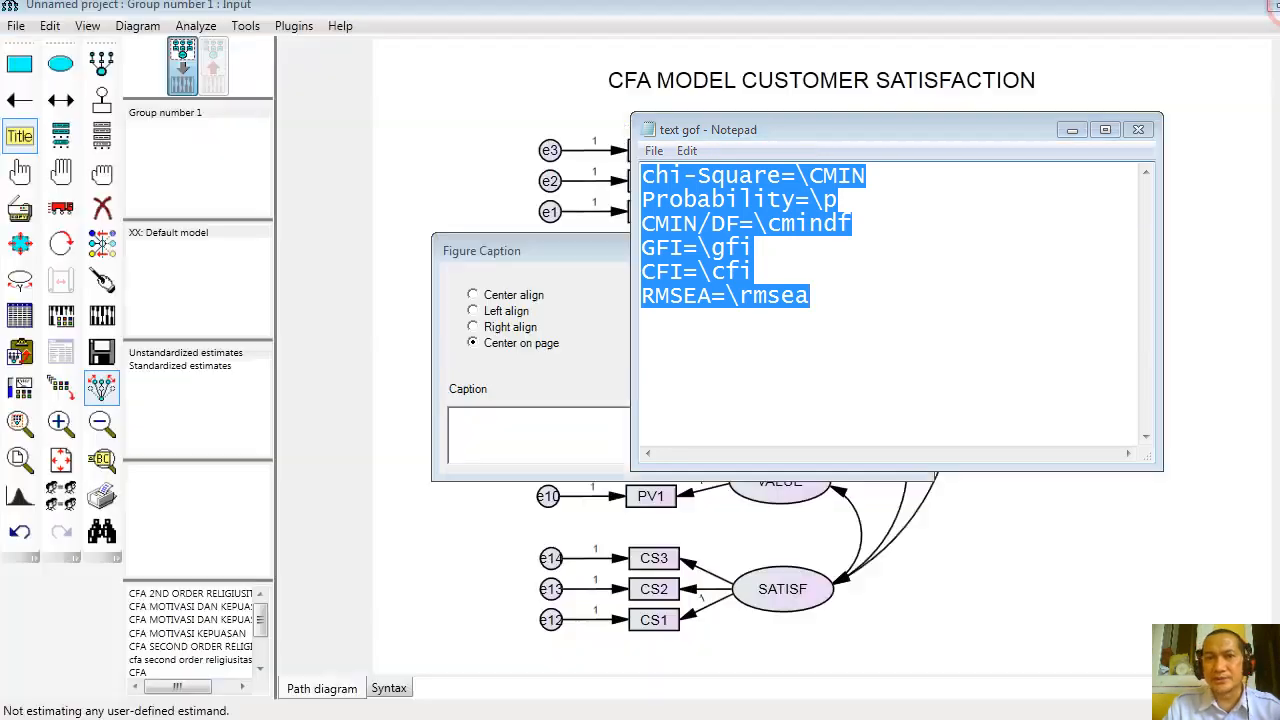
click(545, 460)
key(ctrl+v)
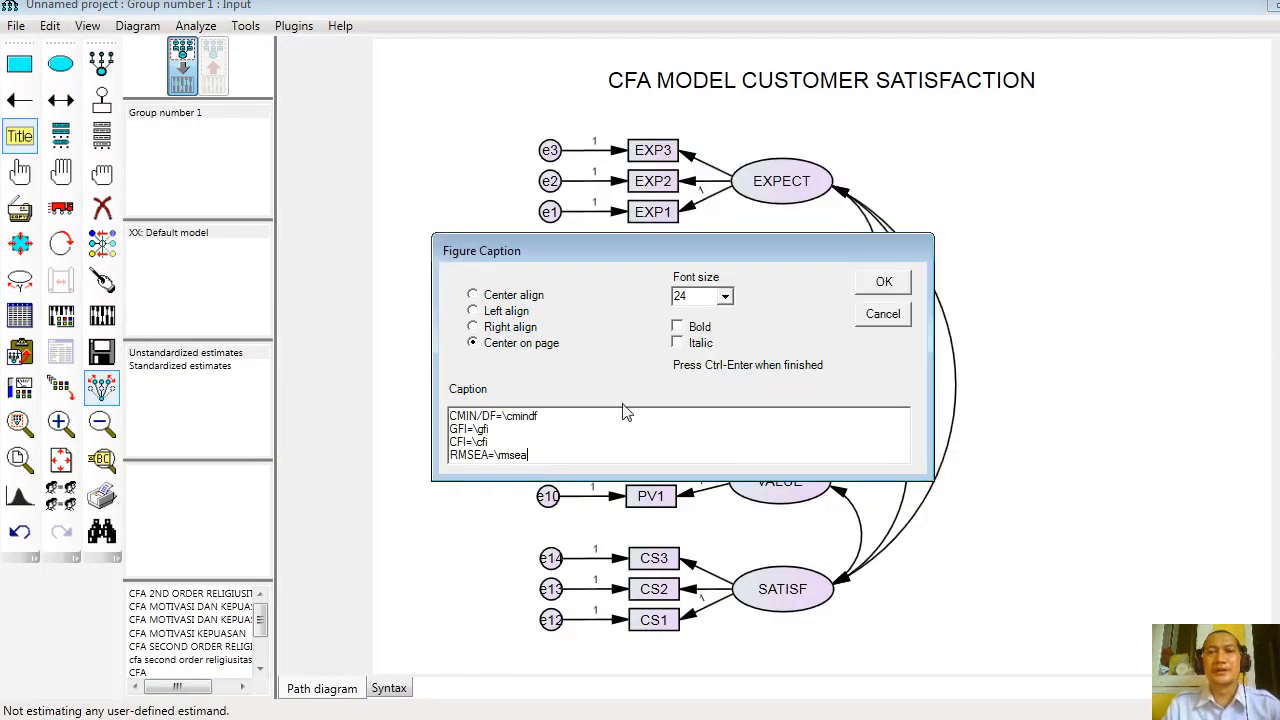
click(508, 328)
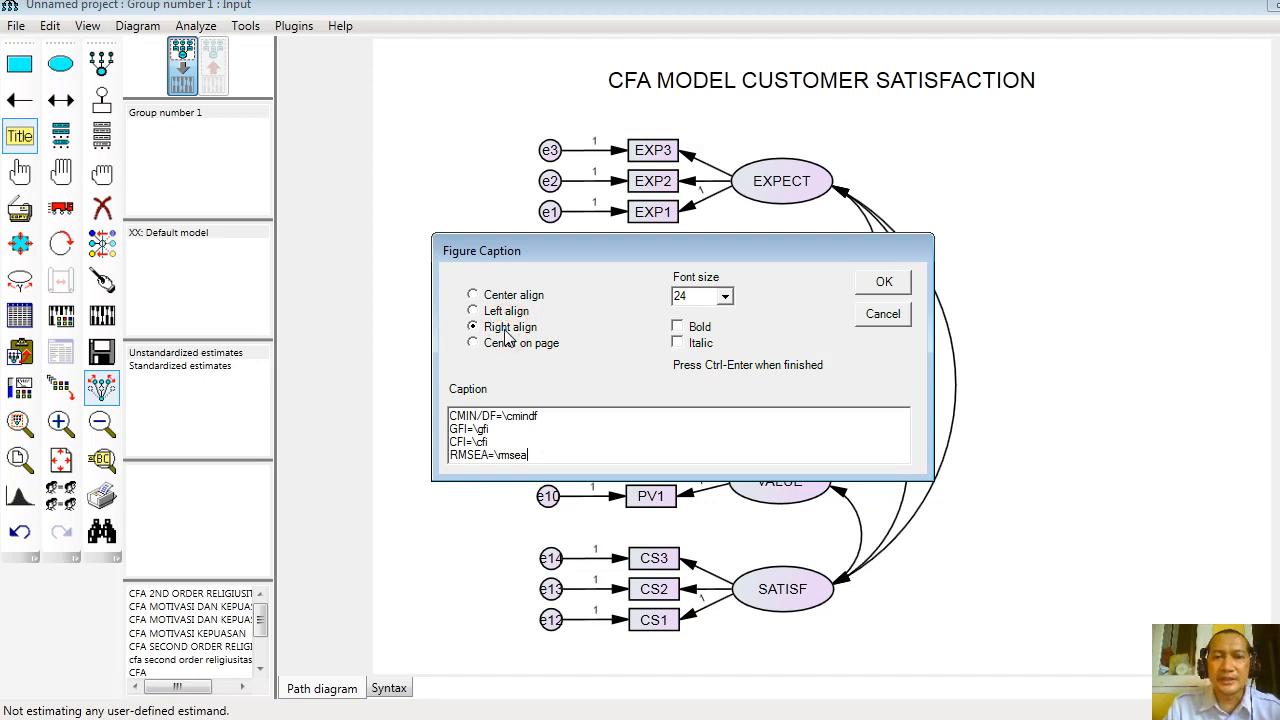
click(884, 281)
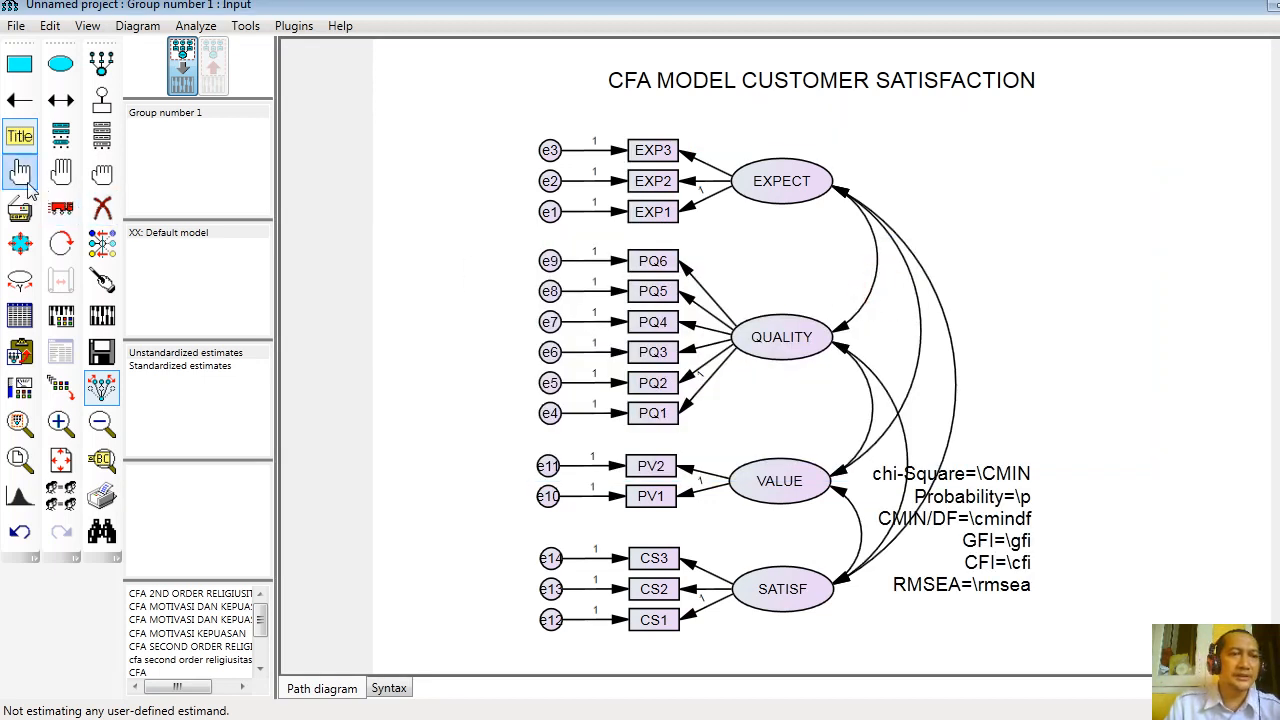
click(61, 208)
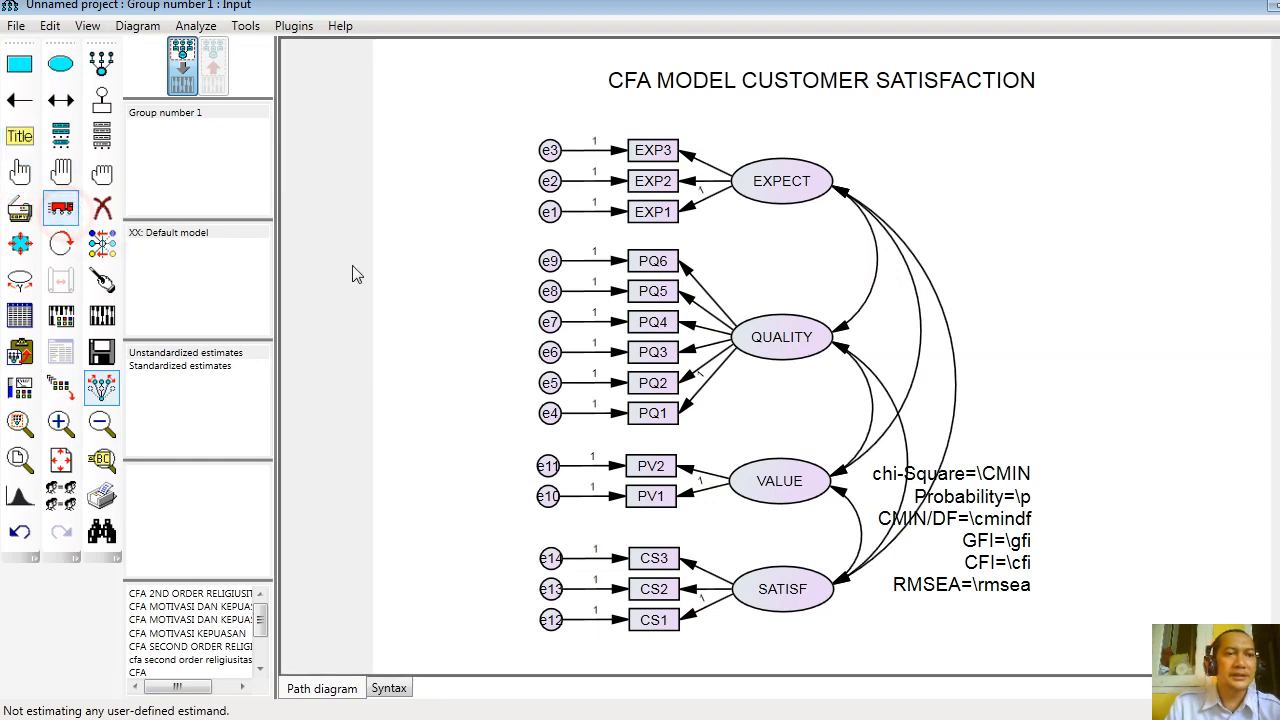
drag(948, 485, 1016, 520)
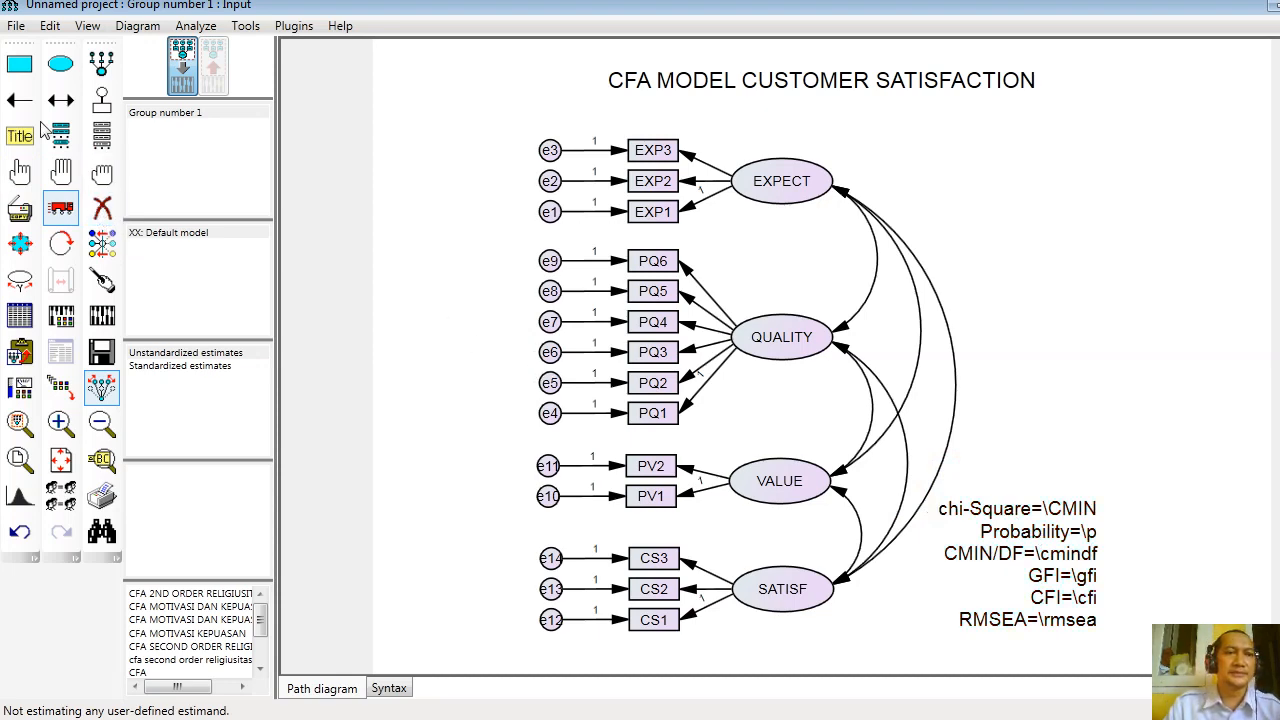
Save the path diagram as CFA CUSTOMER SATIFACTION in the Video Tutorial1 folder
click(16, 26)
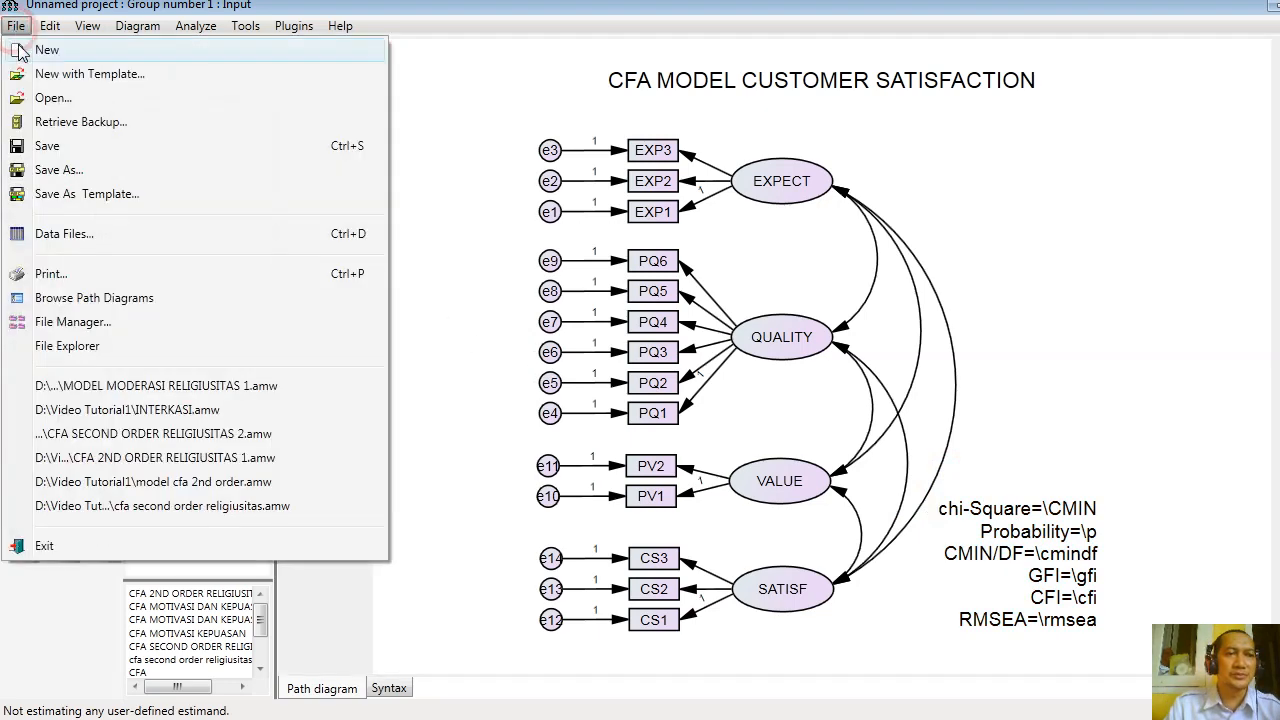
click(68, 172)
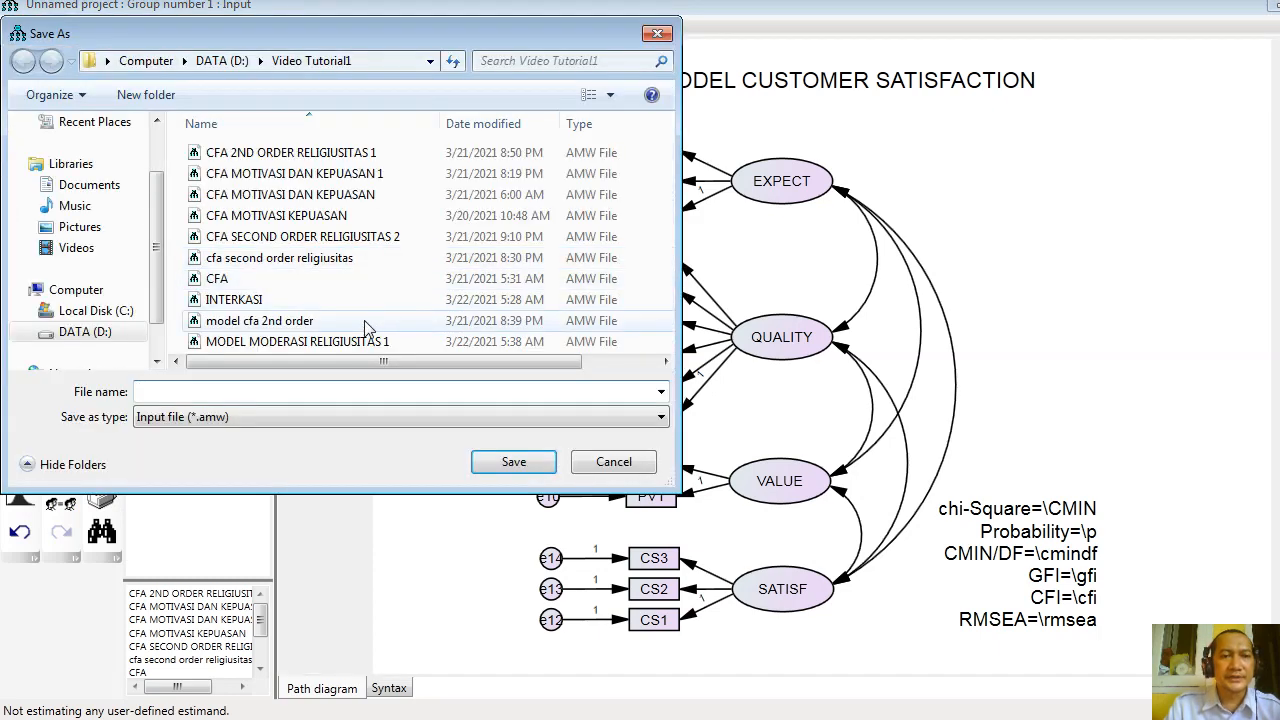
text(CFA )
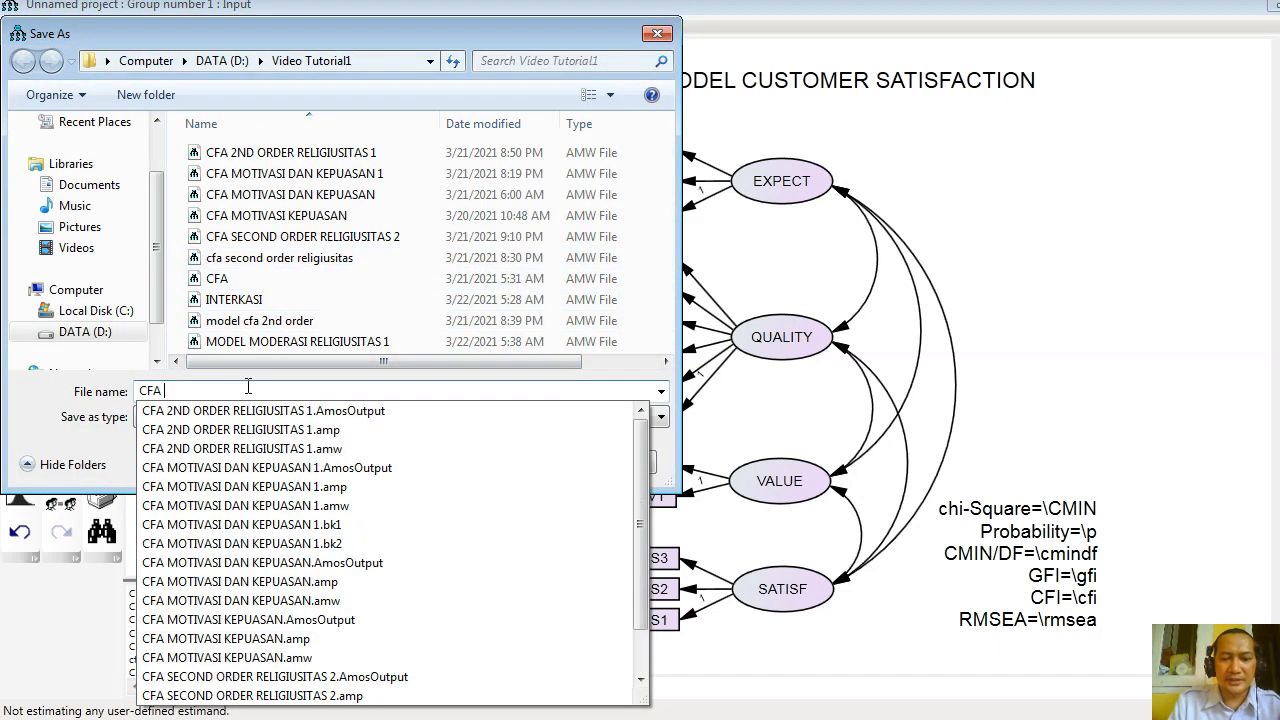
text(CUSTOMER SATIFACTION)
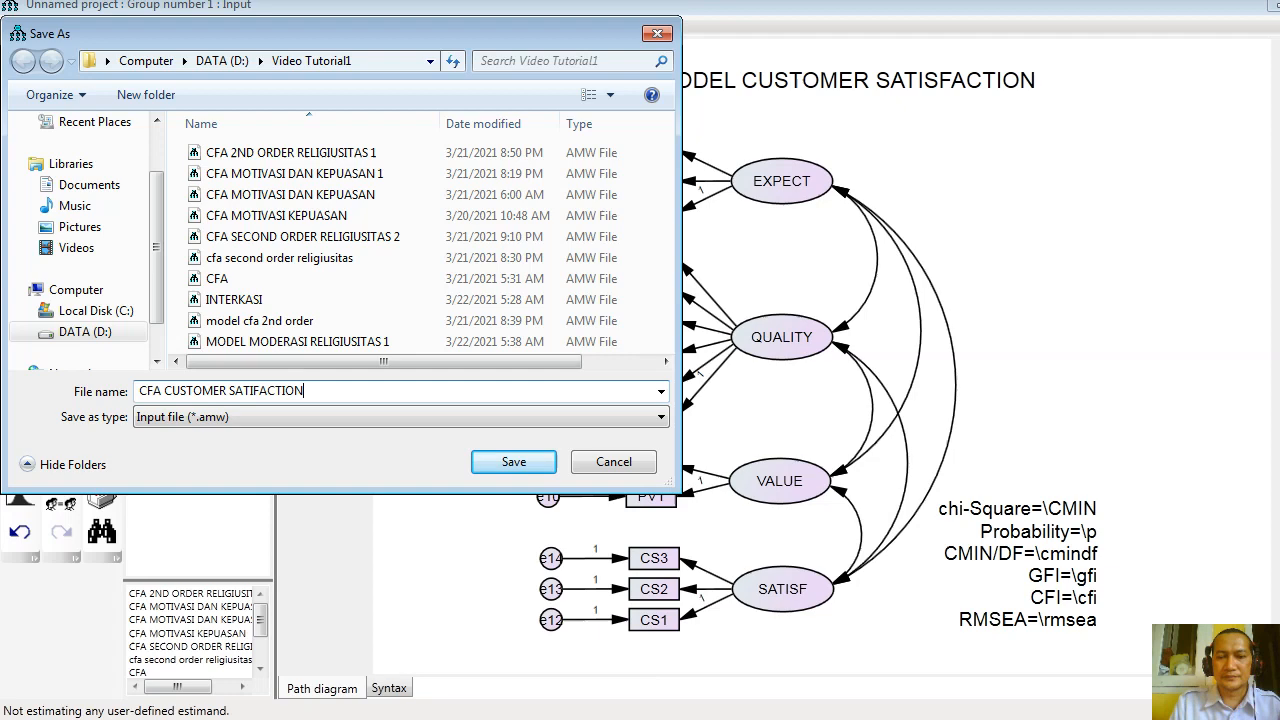
key(Return)
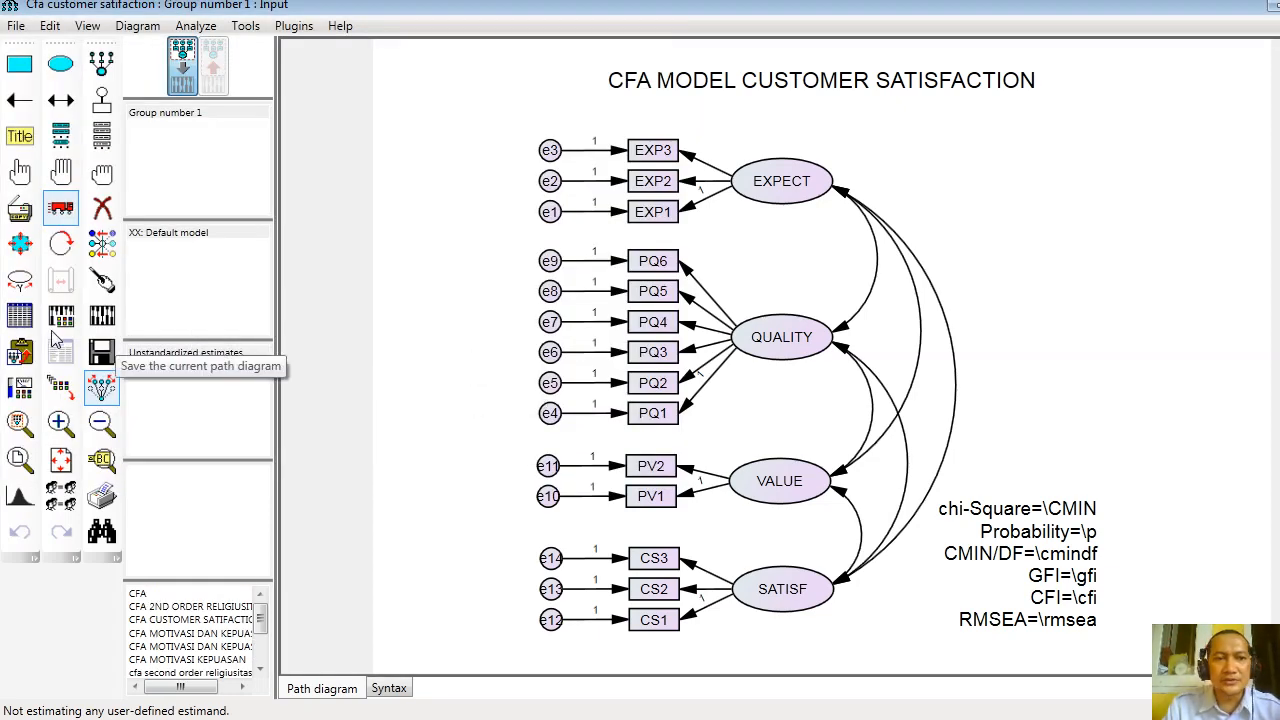
Calculate the model estimates and display the standardized estimates on the path diagram
click(101, 316)
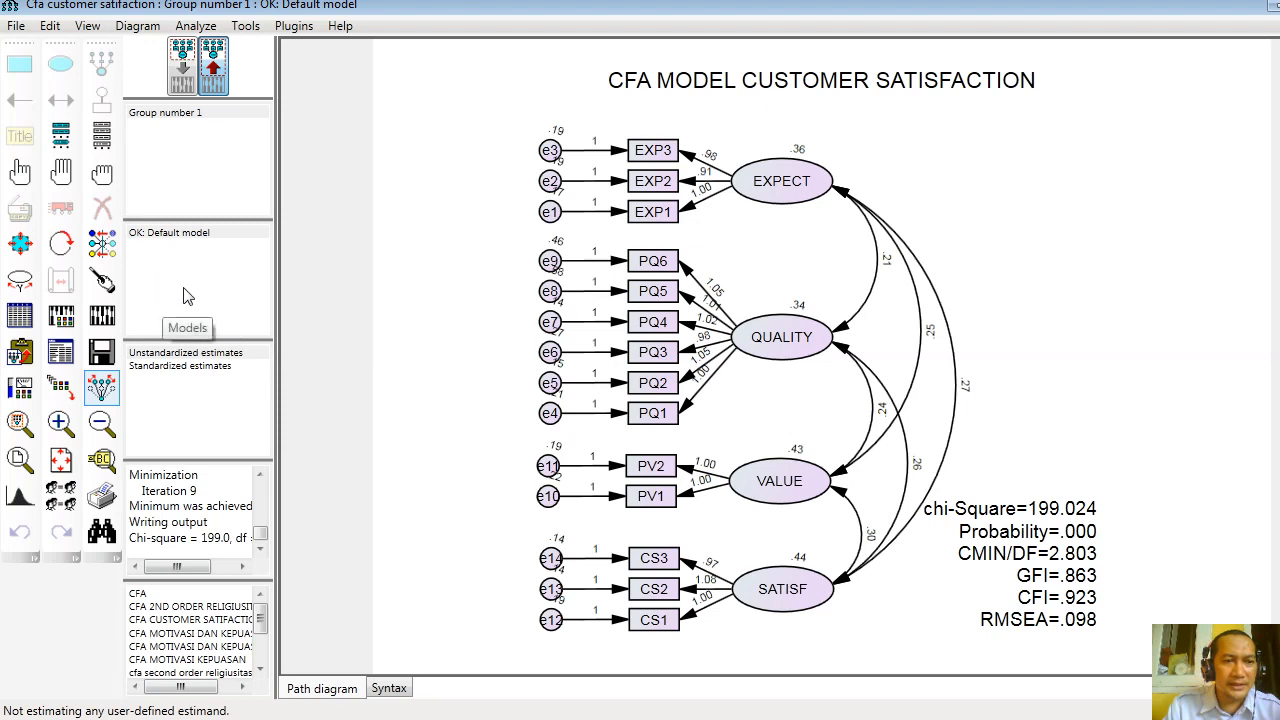
click(190, 367)
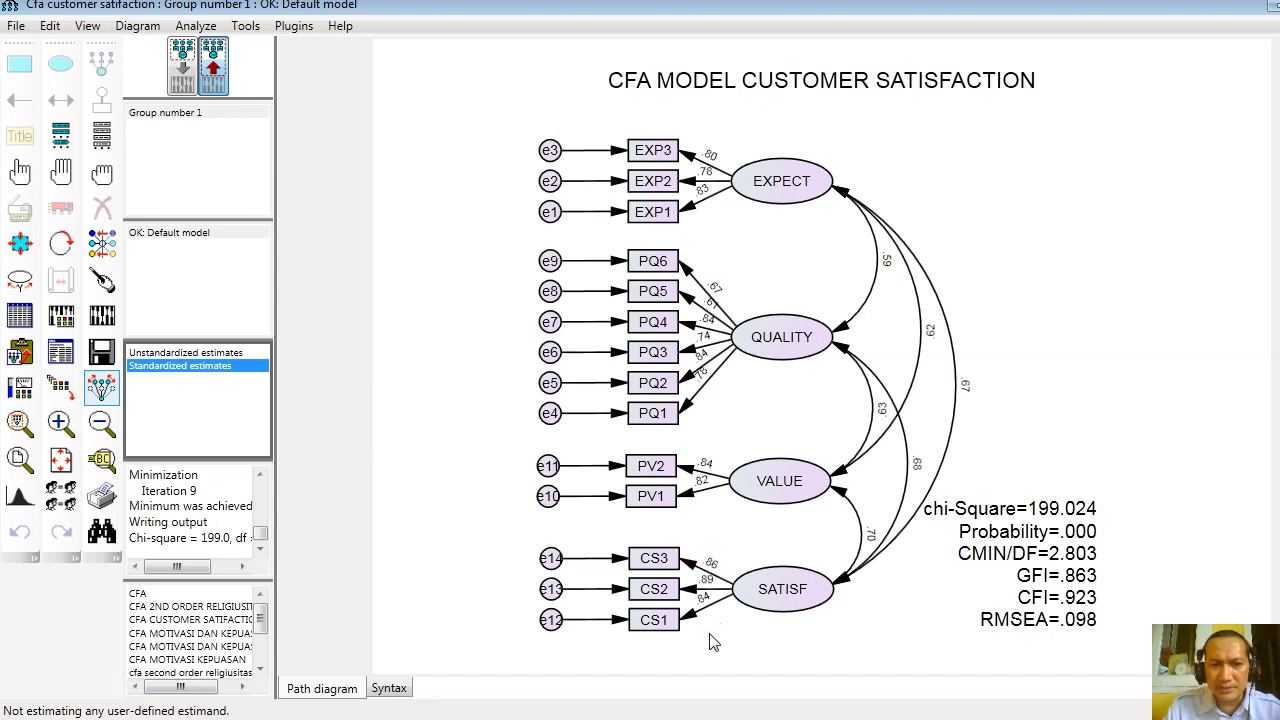
Open the text output and examine the regression weights, standardized regression weights and covariances in the Estimates section
click(87, 26)
click(150, 249)
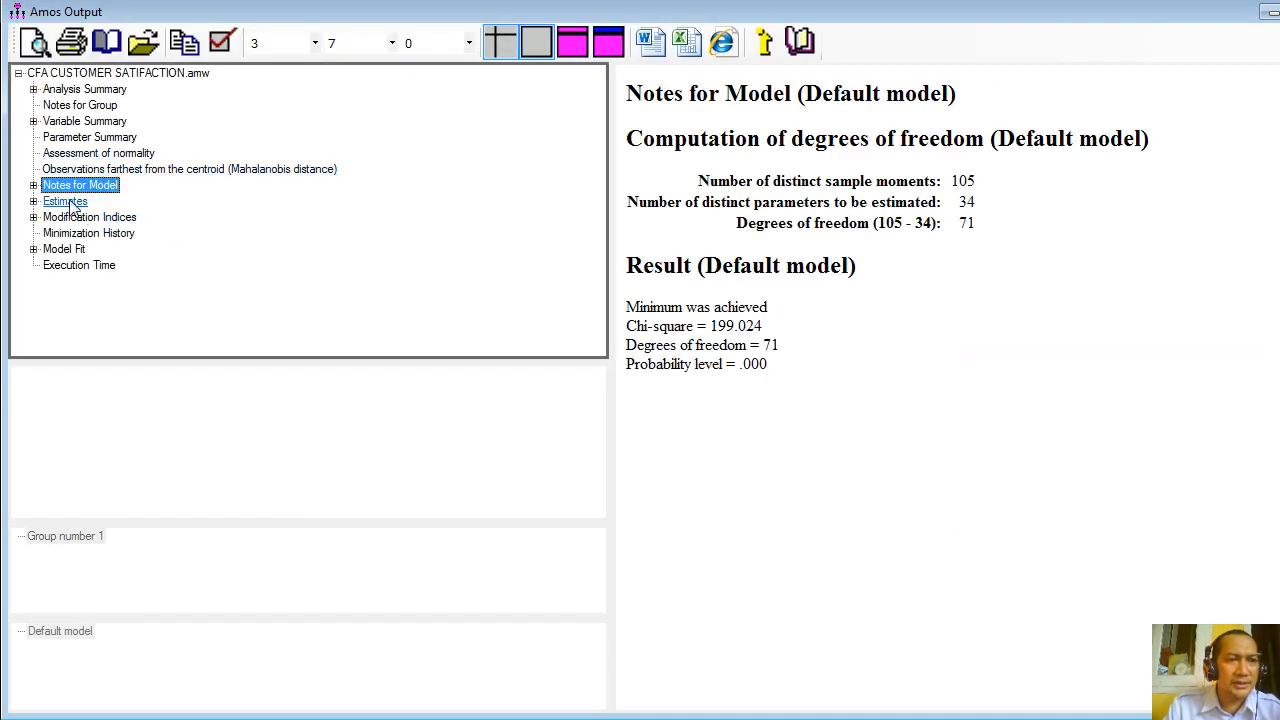
click(67, 202)
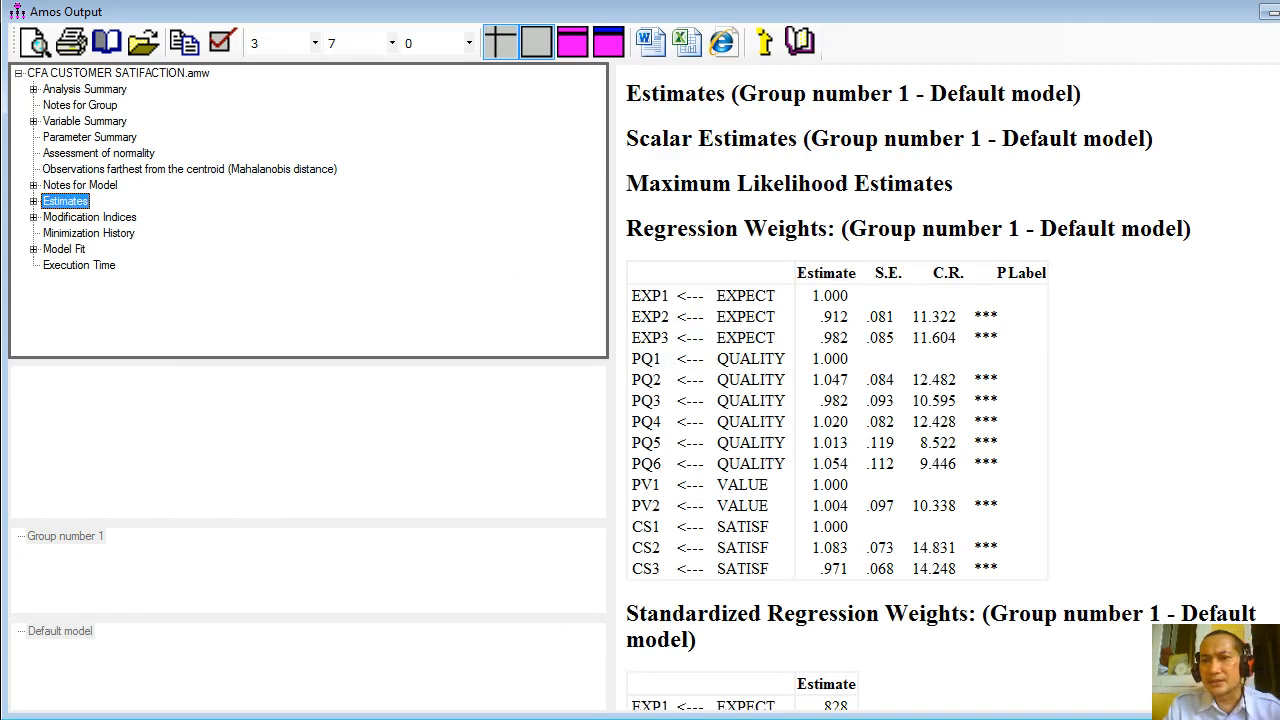
scroll(855, 168, down, 8)
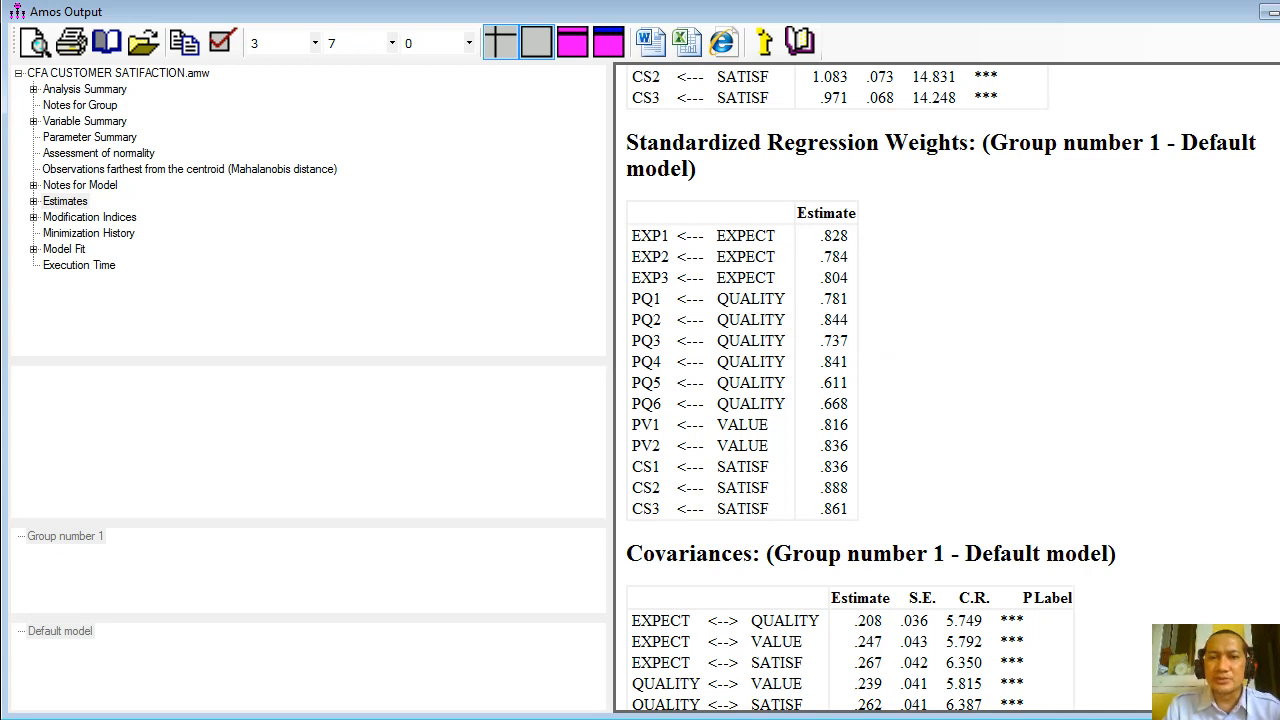
scroll(940, 390, down, 2)
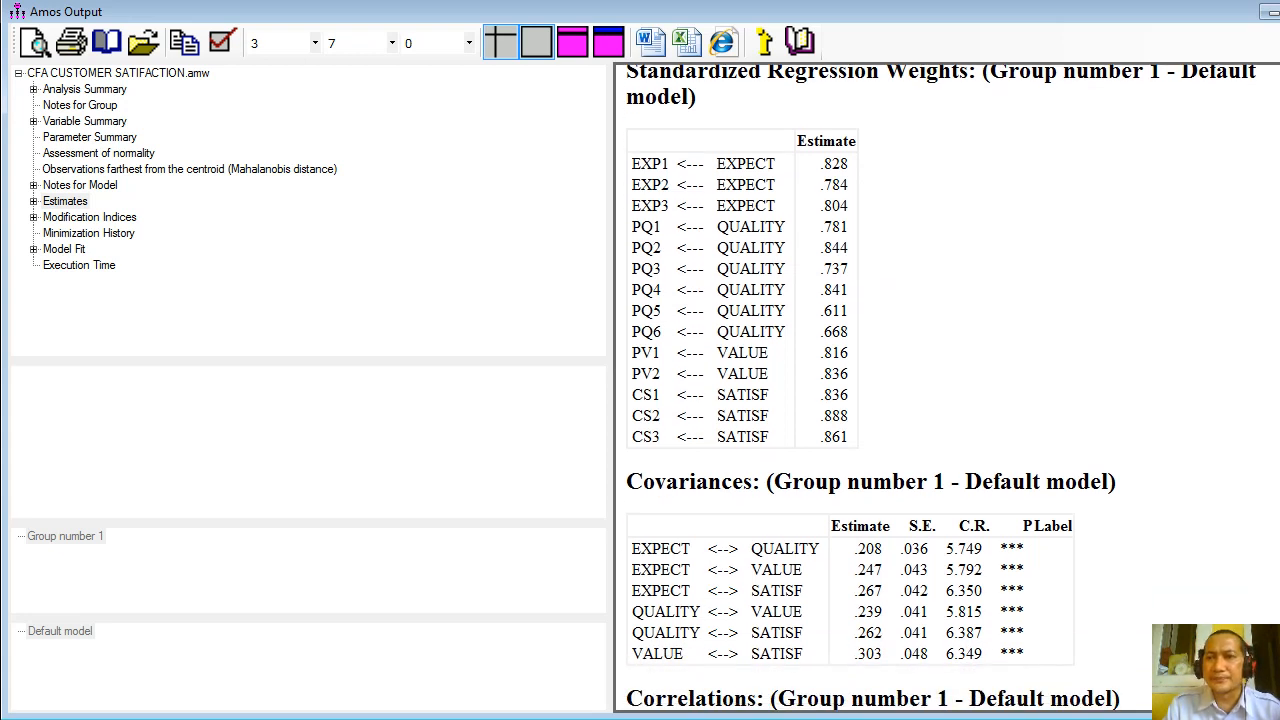
Expand the Model Fit section and examine its fit tables, including CMIN, GFI, baseline comparisons and RMSEA
click(34, 251)
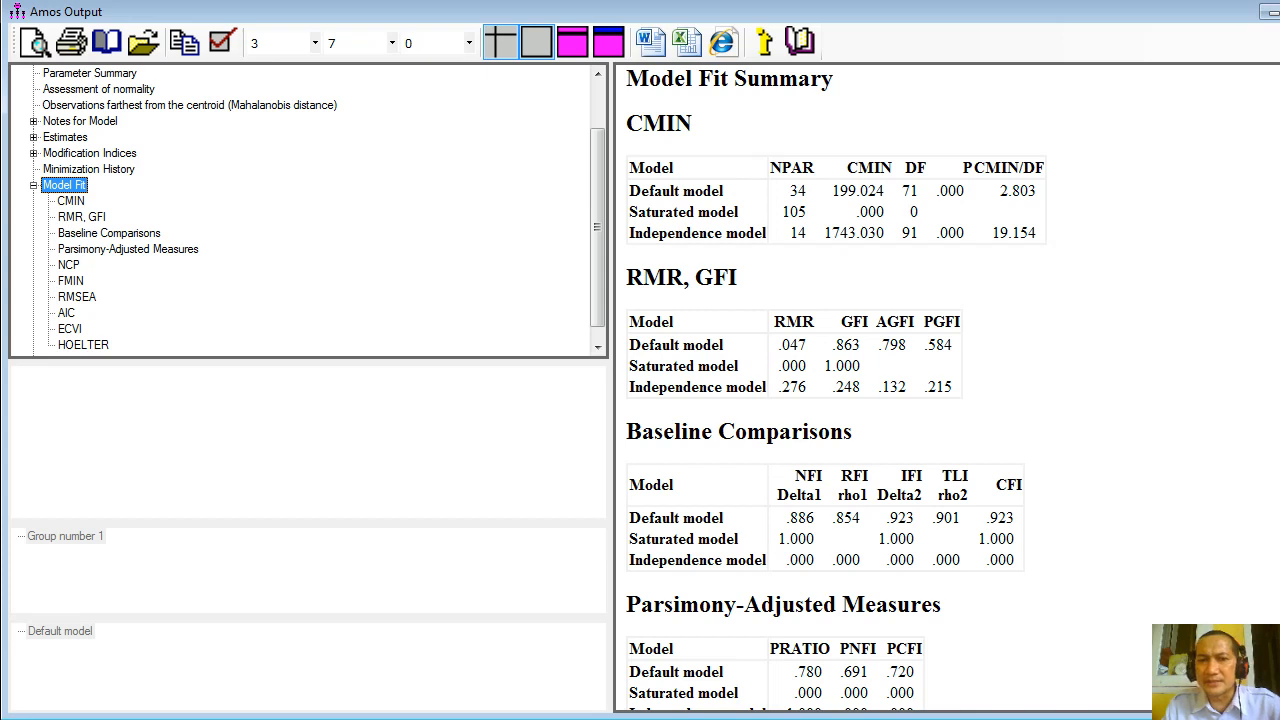
scroll(860, 253, down, 2)
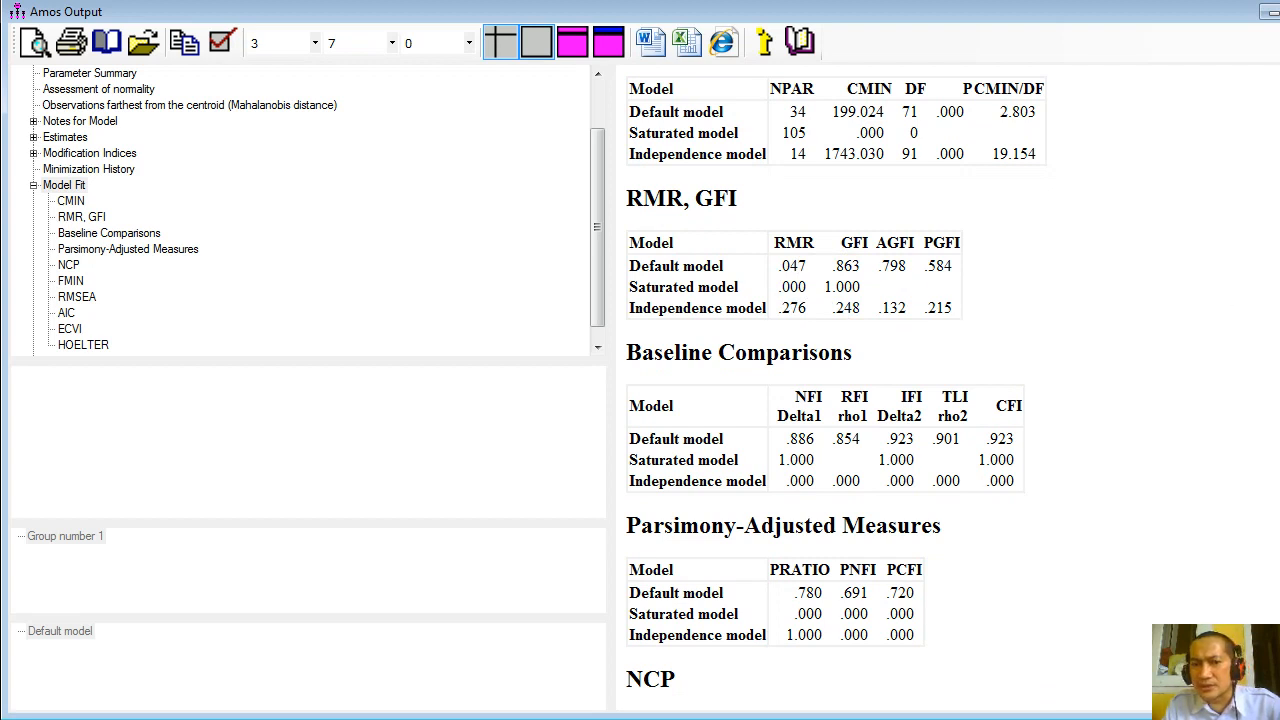
scroll(837, 384, down, 10)
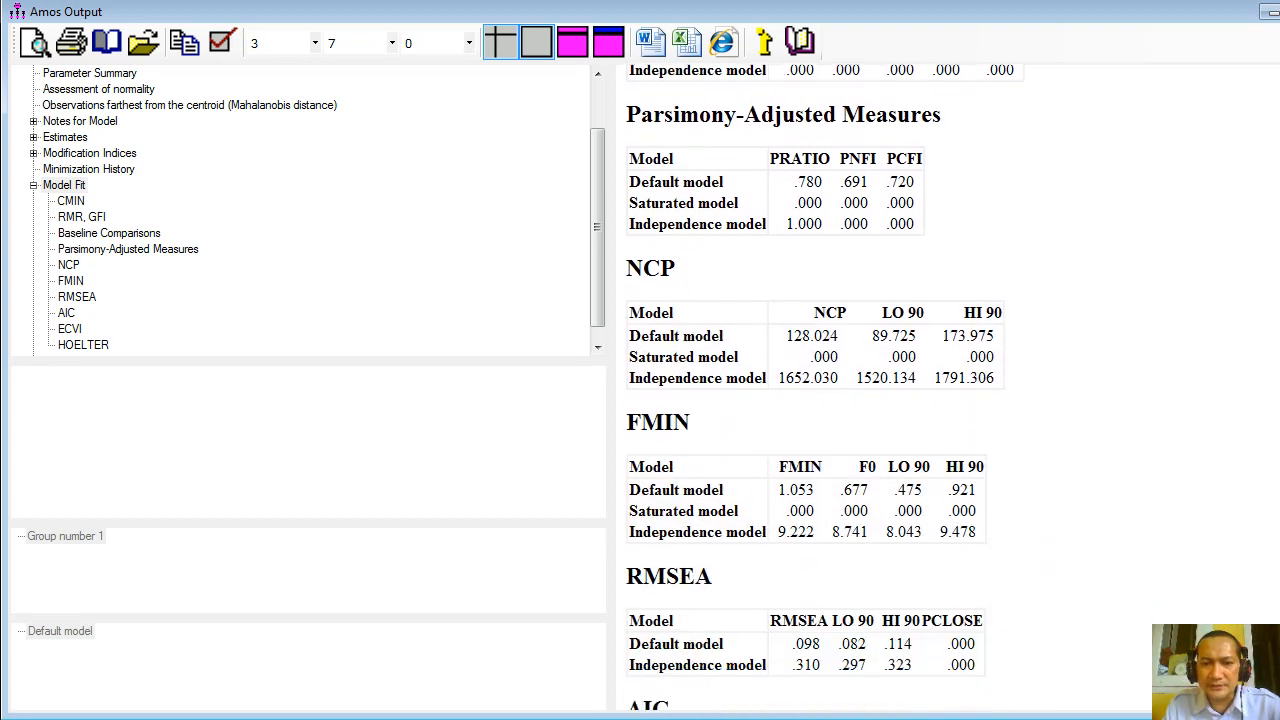
scroll(890, 570, down, 5)
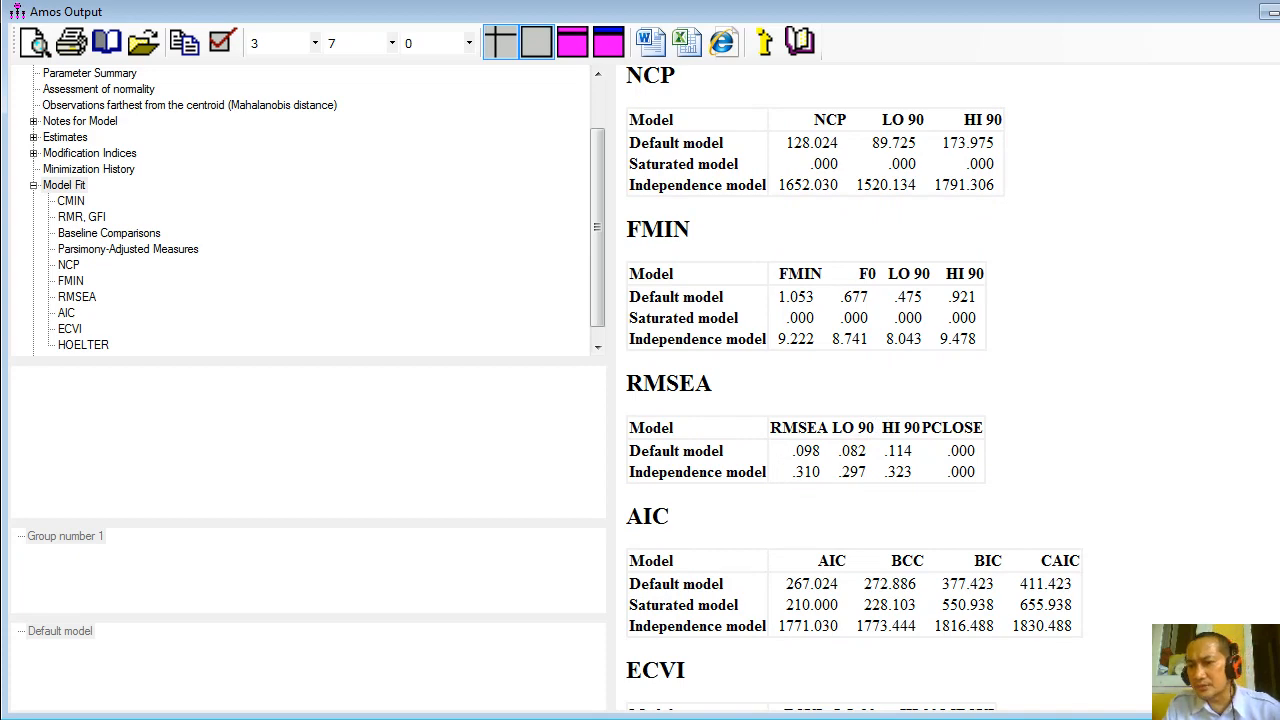
scroll(860, 390, up, 3)
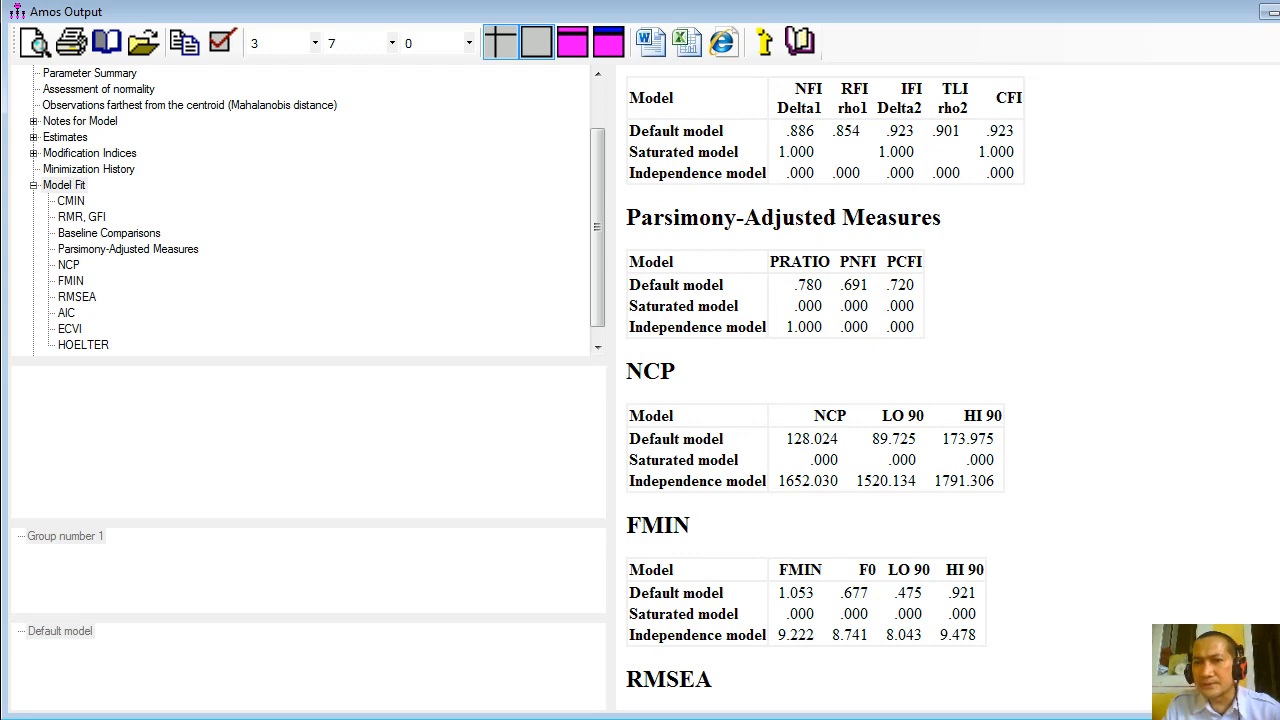
scroll(826, 383, up, 3)
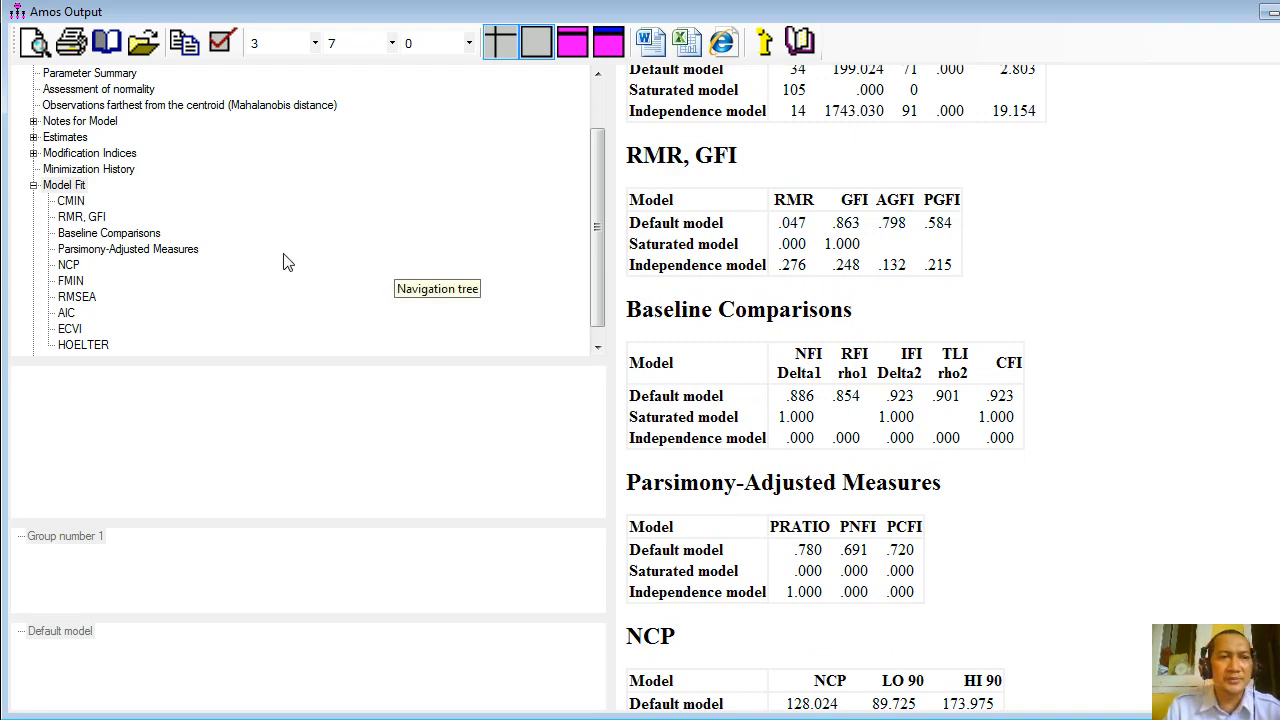
Collapse the Model Fit section, examine the modification indices for the covariances, and return to the path diagram
click(34, 185)
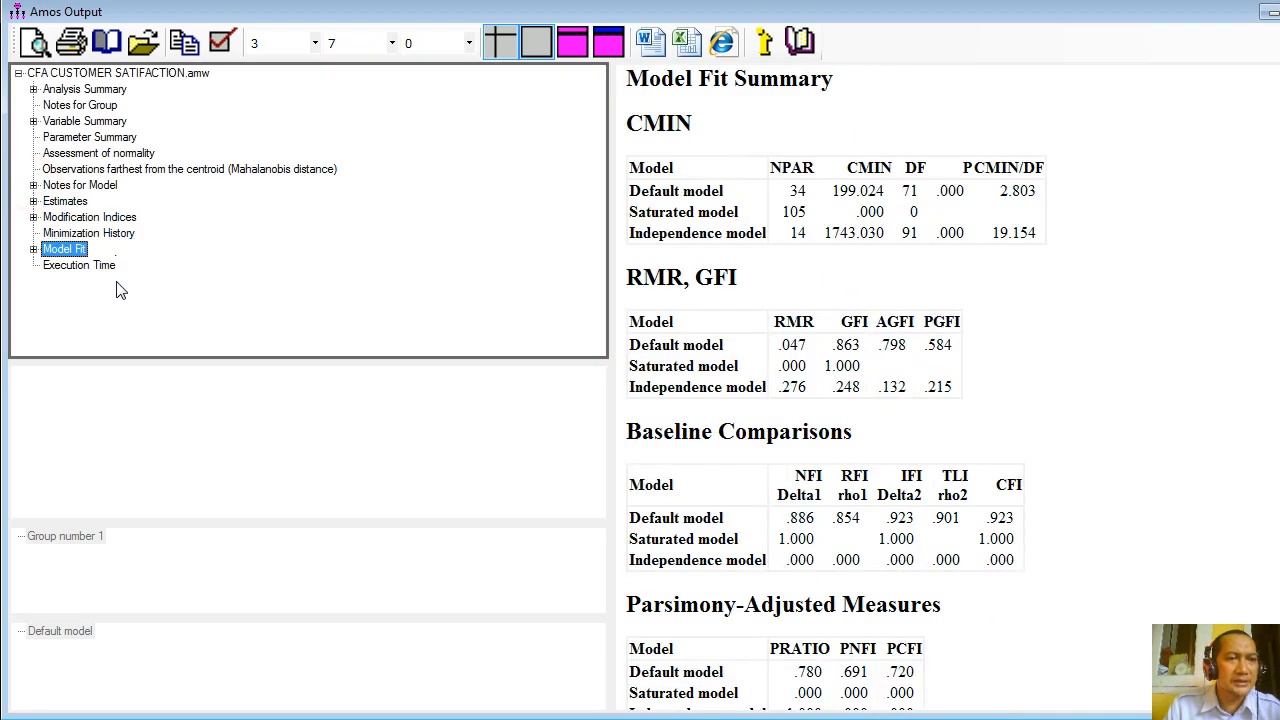
click(33, 217)
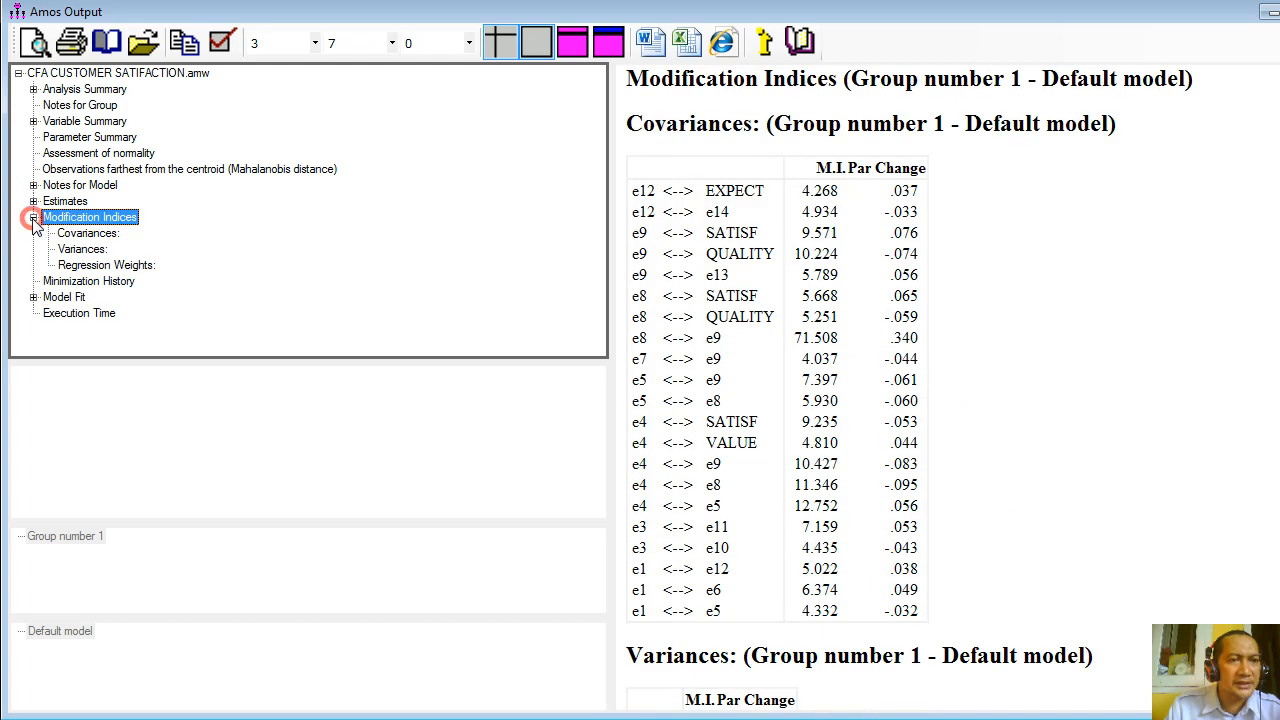
click(124, 218)
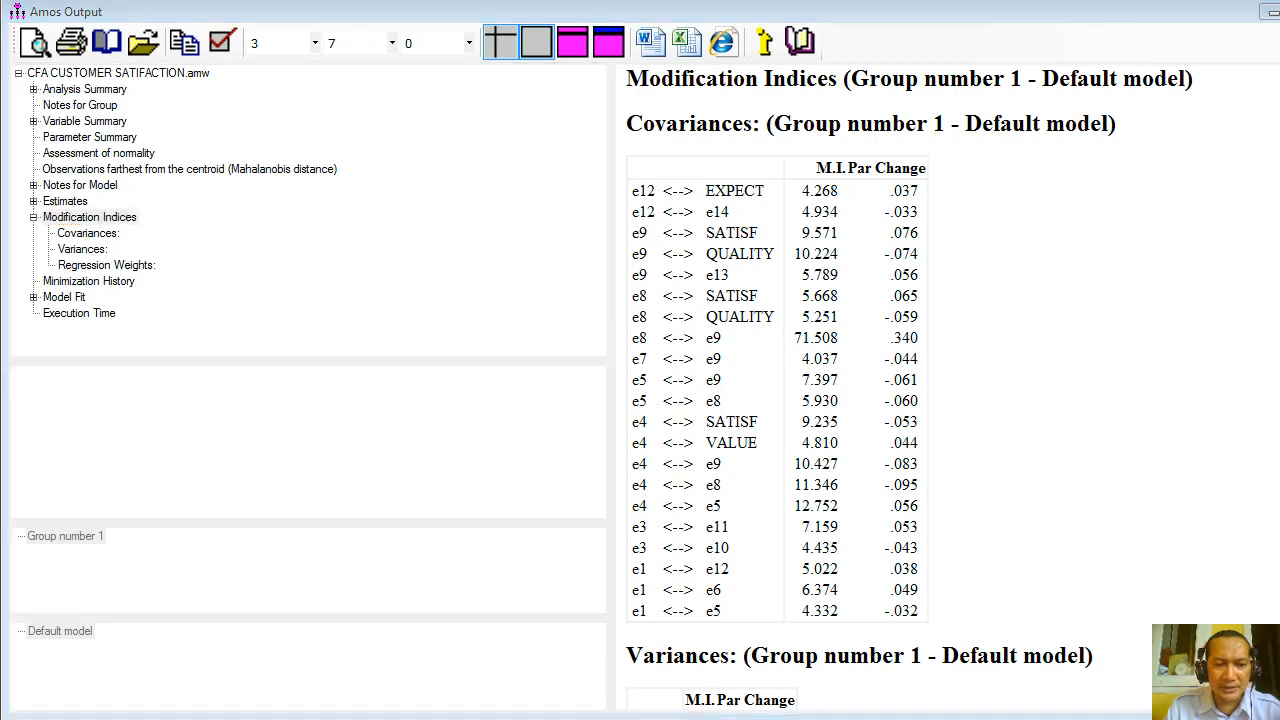
click(347, 668)
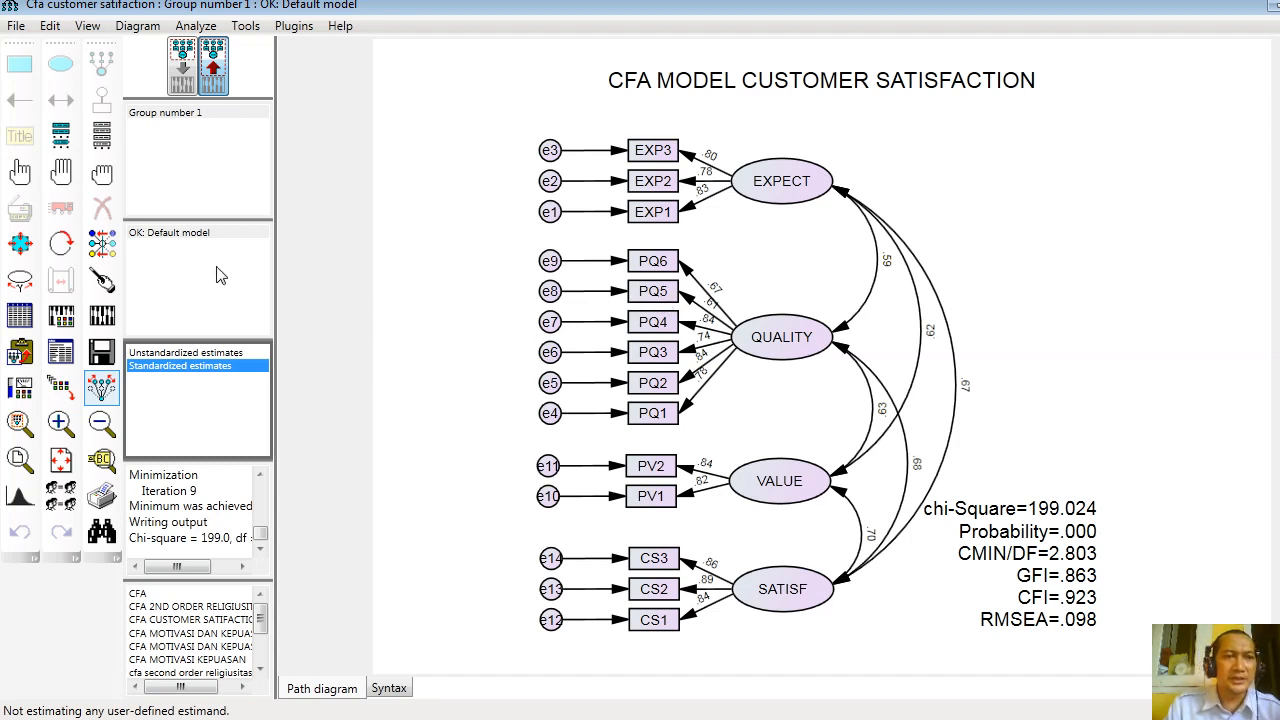
Add a covariance between error terms e8 and e9 on the input path diagram and recalculate the estimates
click(186, 84)
click(60, 102)
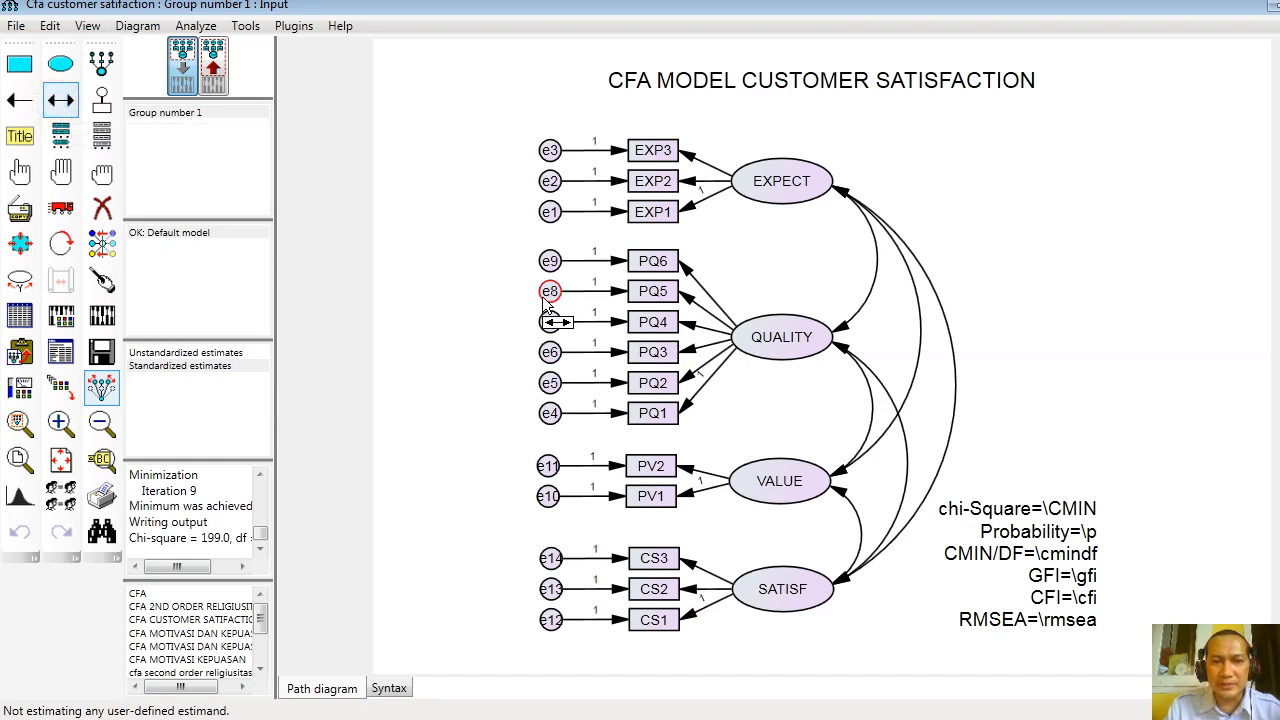
drag(546, 295, 544, 260)
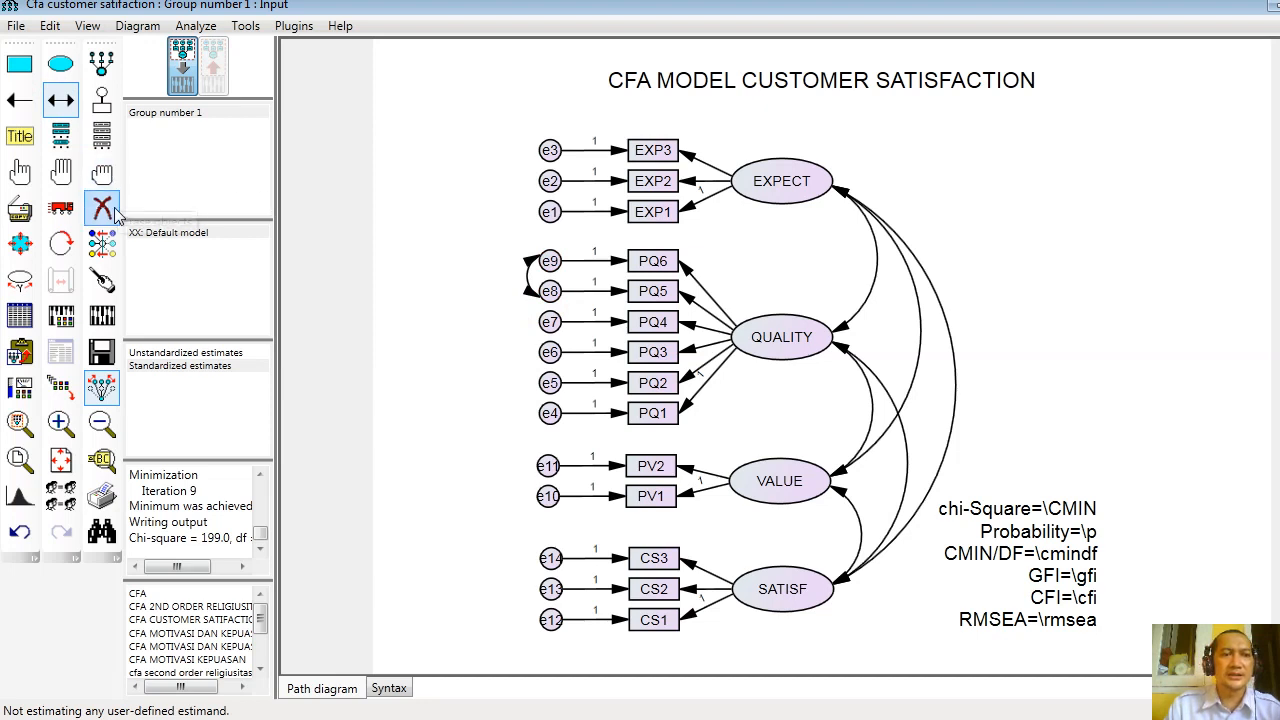
click(101, 318)
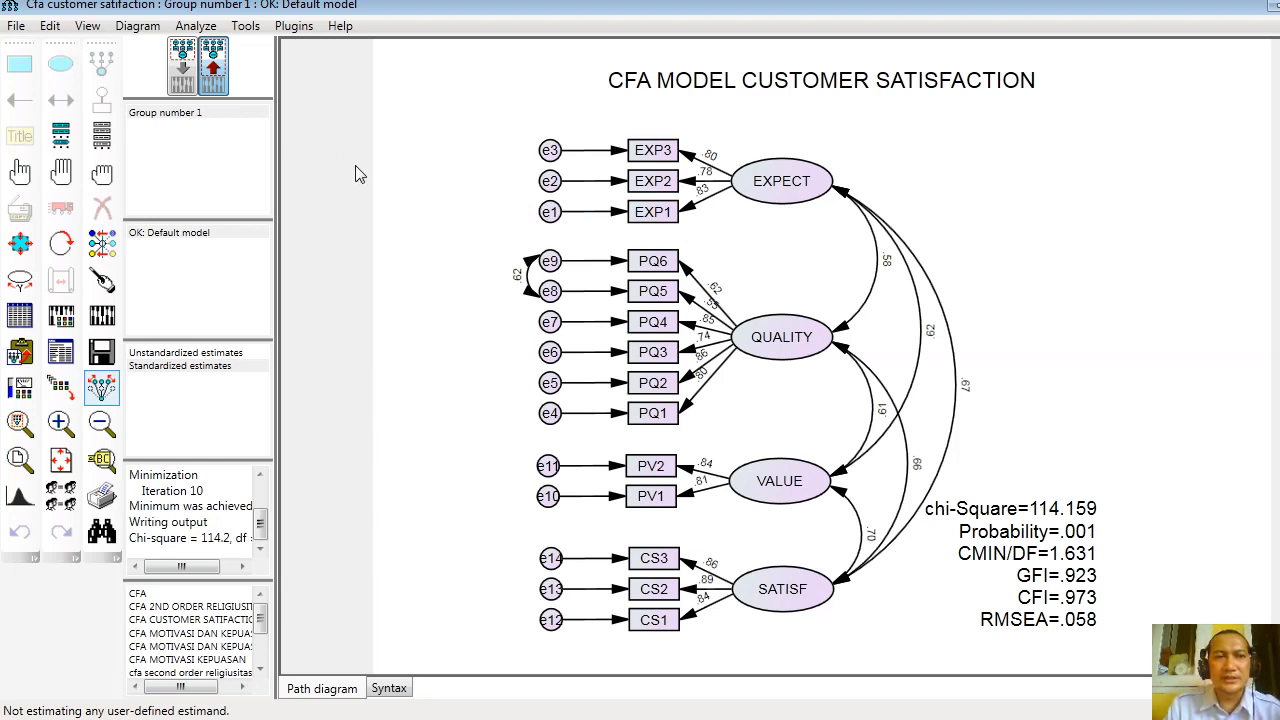
Save a copy of the path diagram as MODEL STRUKTURAL in the Video Tutorial1 folder
click(17, 28)
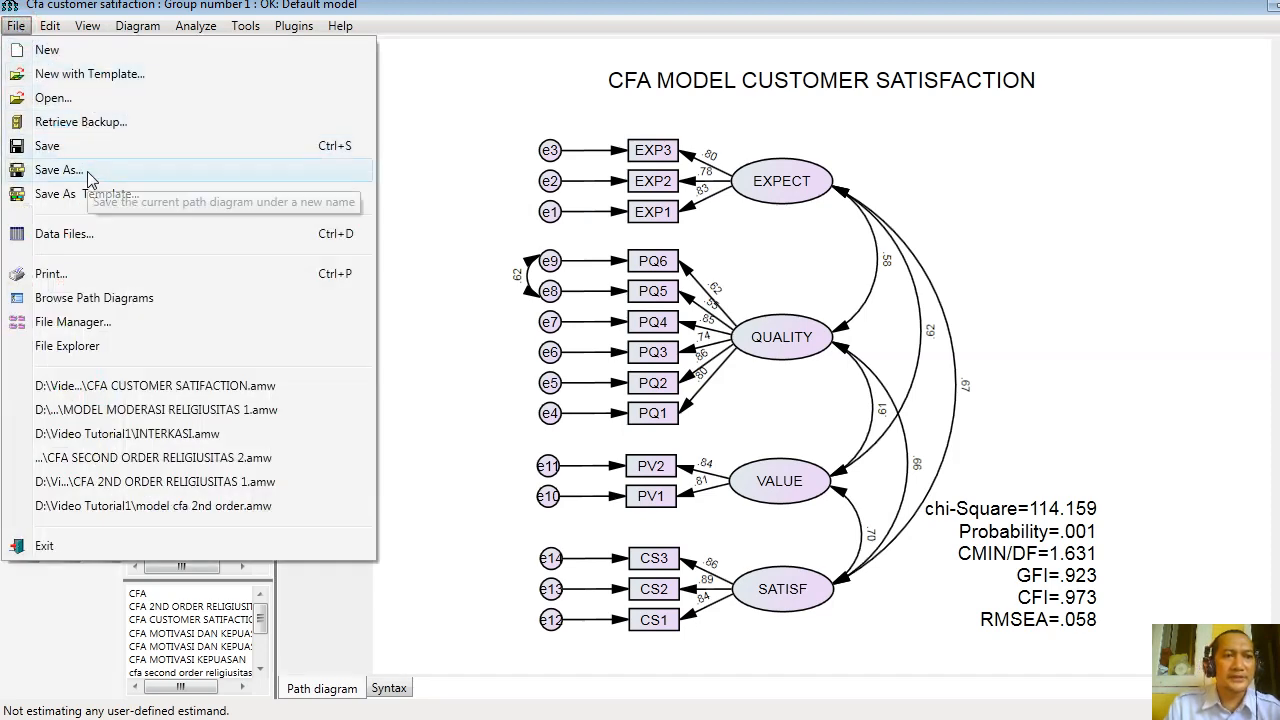
click(95, 175)
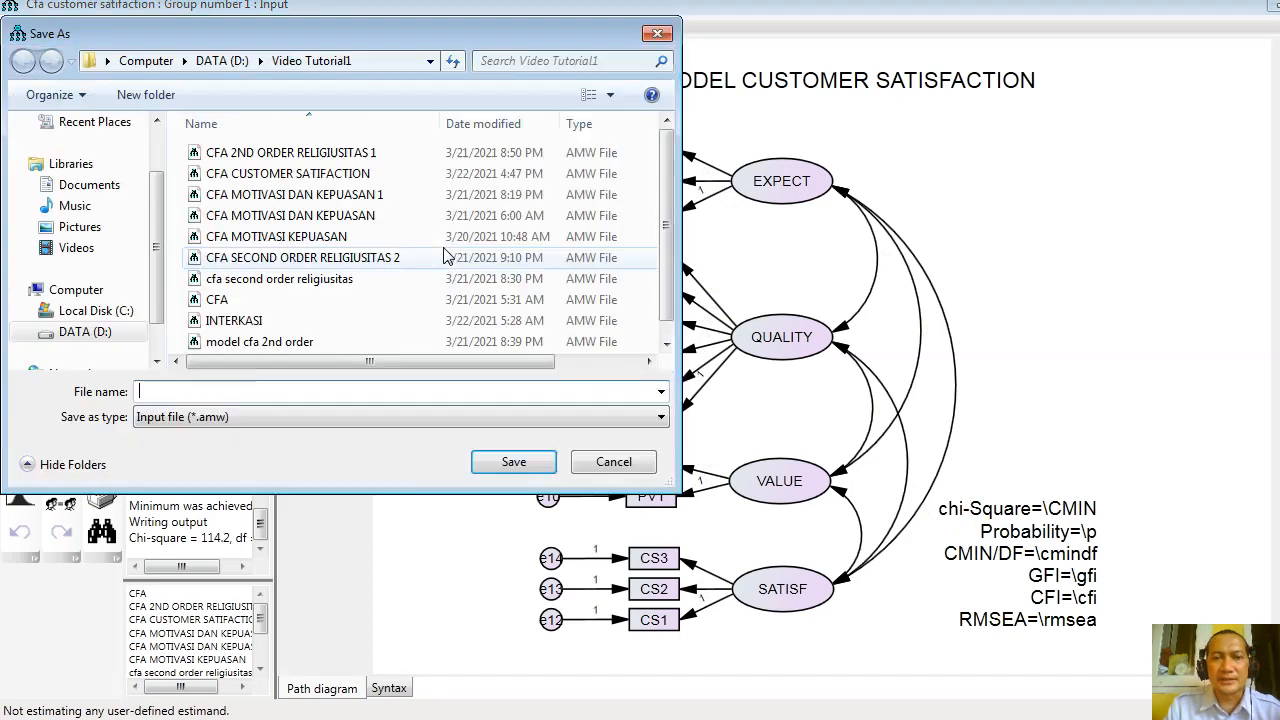
click(292, 394)
text(MODEL STRUKTURAL)
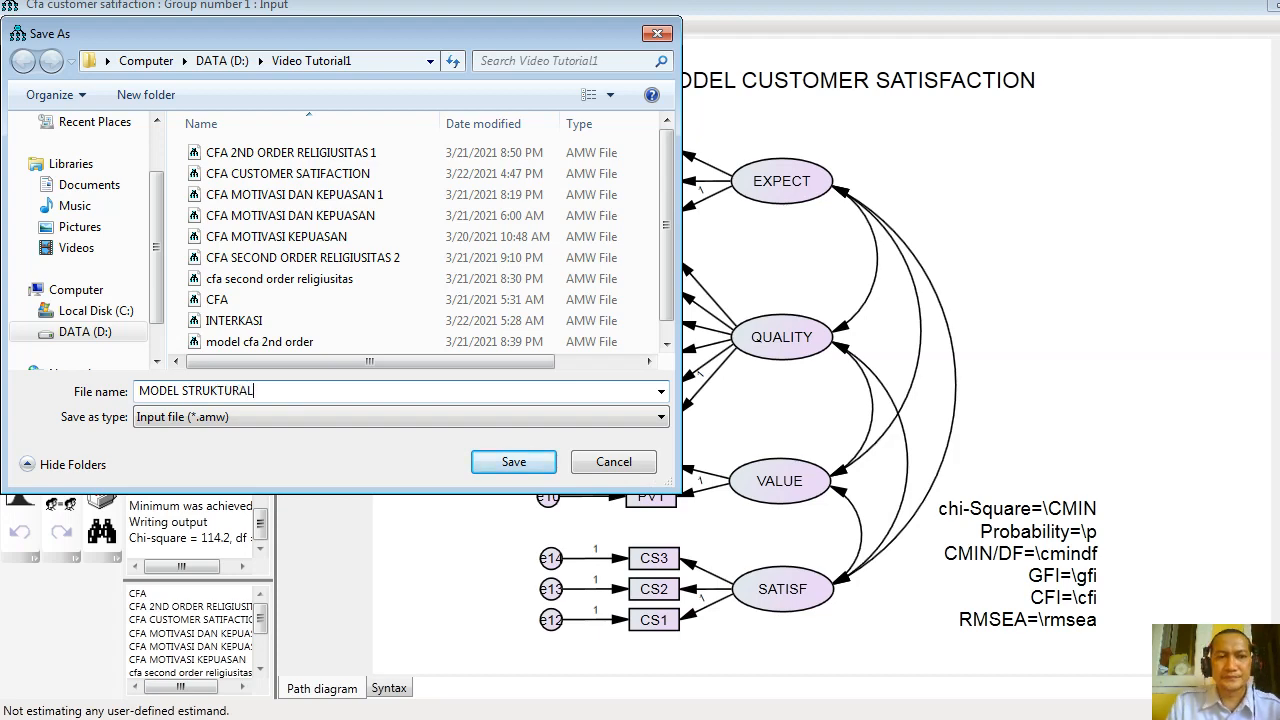
key(Return)
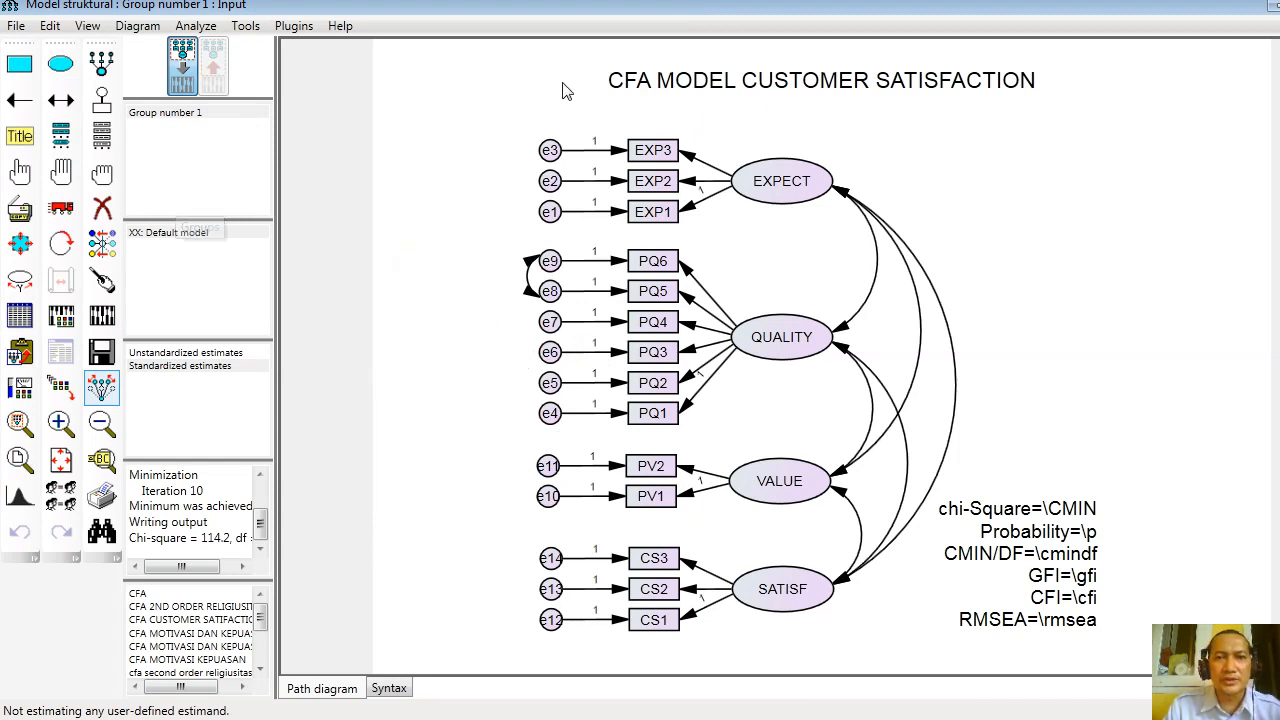
Change the figure caption above the diagram to MODEL STRUKTURAL CUSTOMER SATISFACTION
double_click(743, 85)
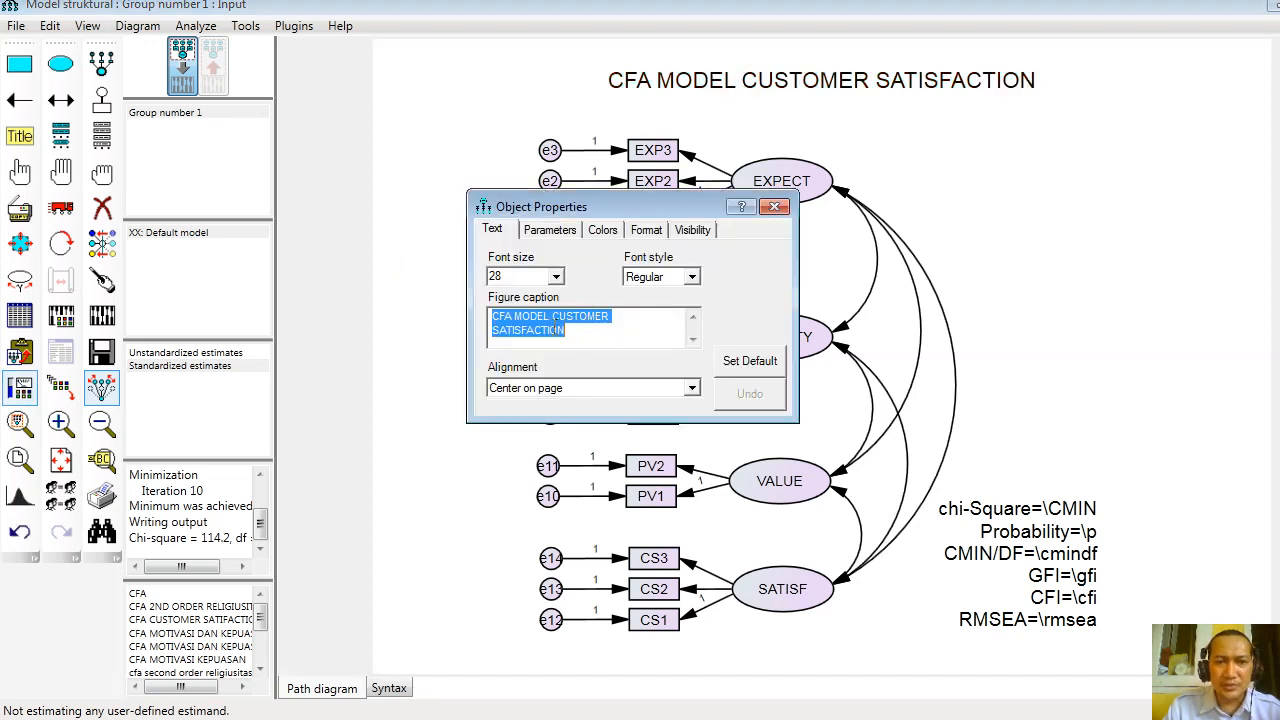
text(MOD)
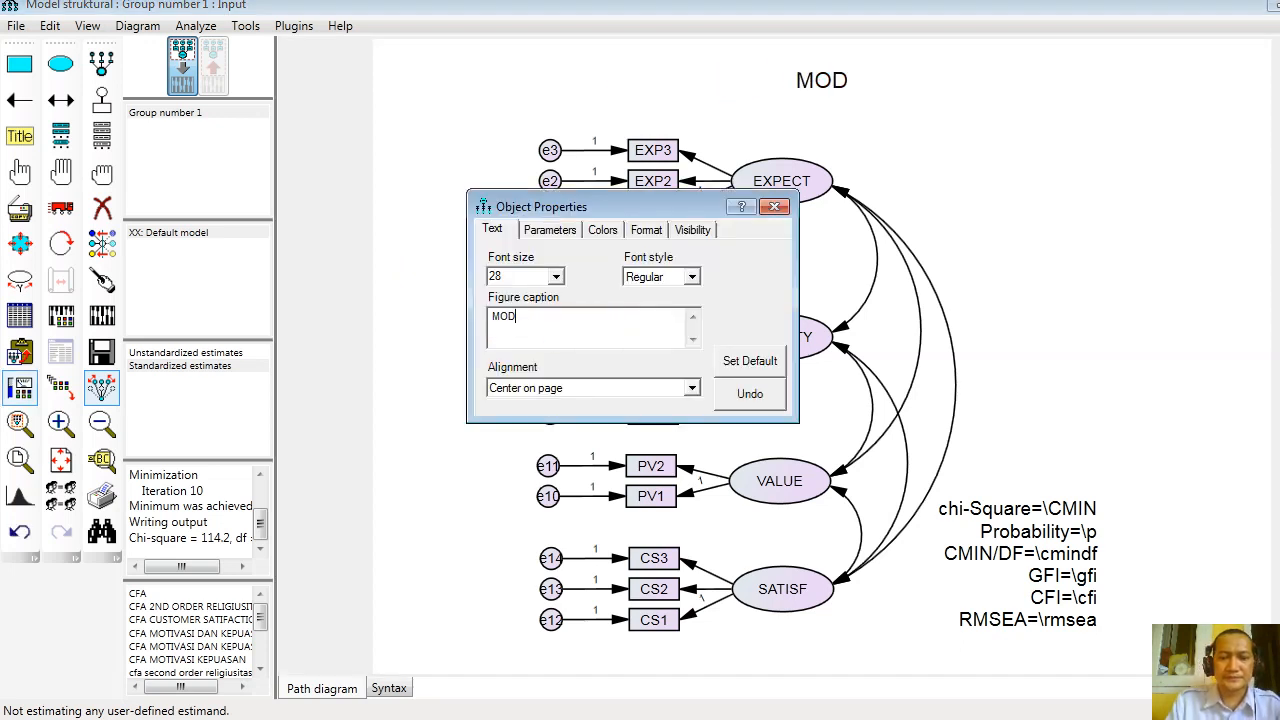
text(EL STRUKTURAL)
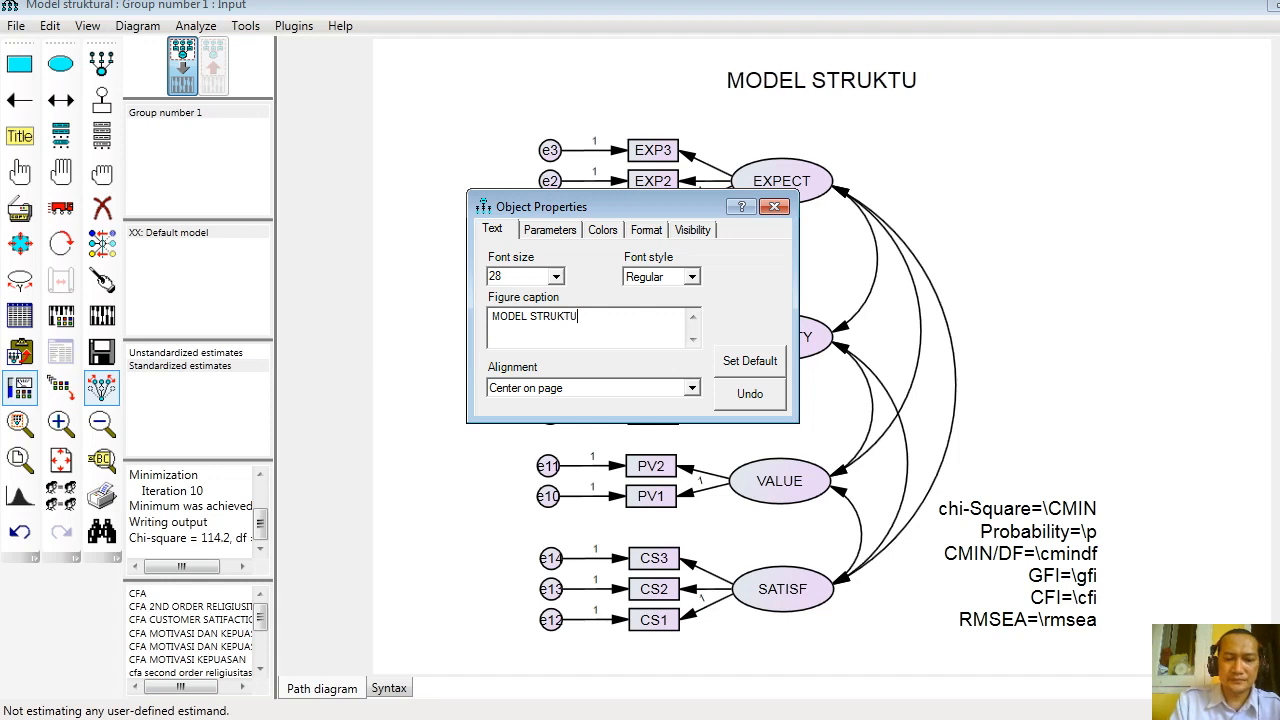
click(774, 206)
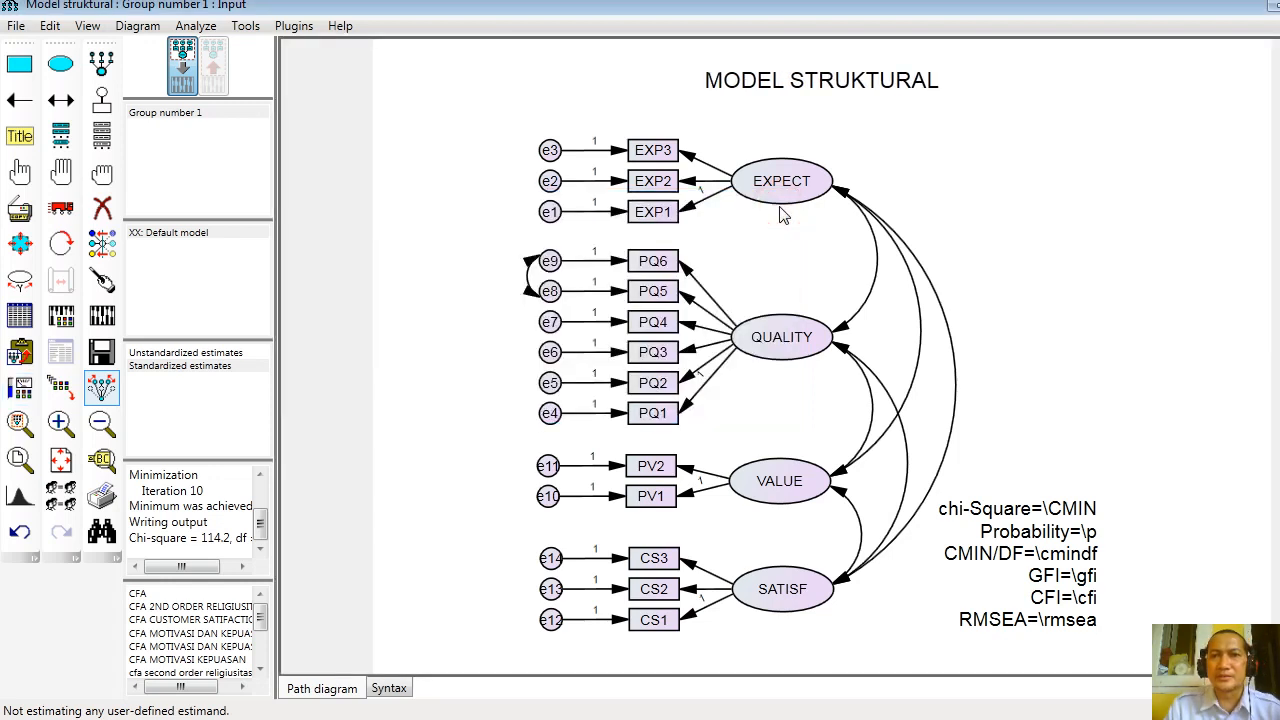
double_click(872, 88)
click(628, 318)
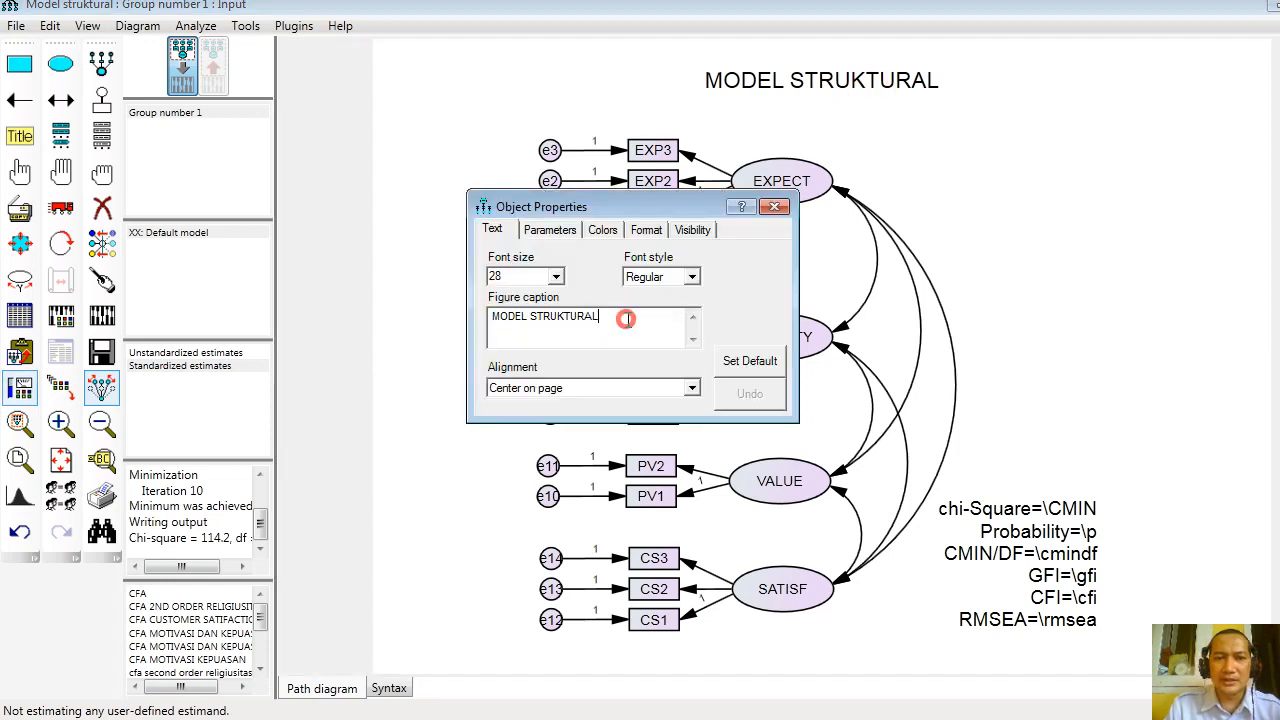
text(CUSTOME)
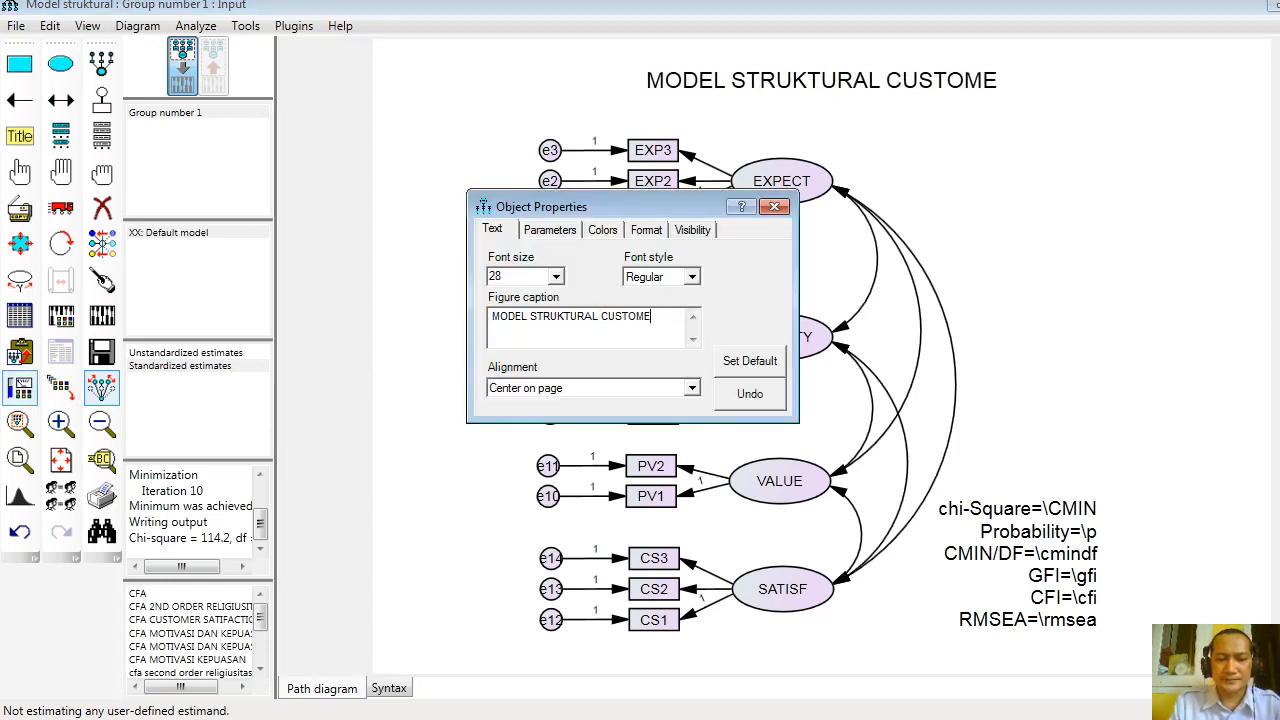
text(R SATISFACT)
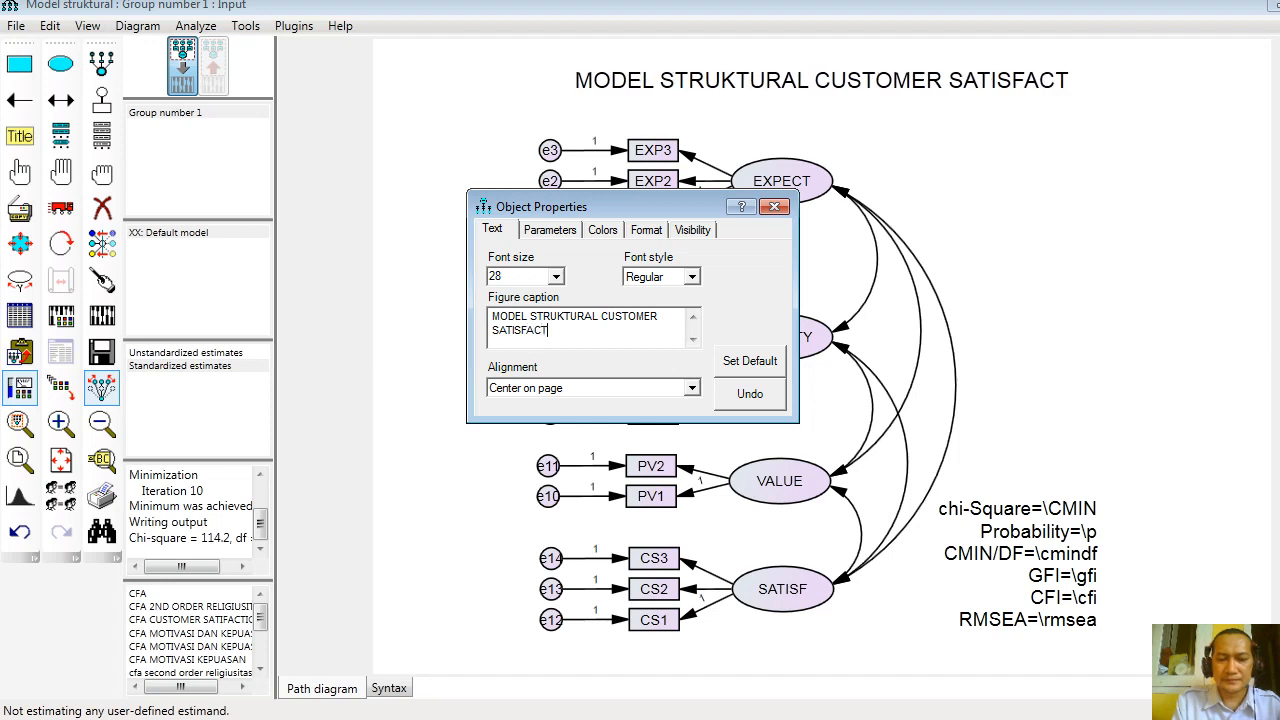
text(ION)
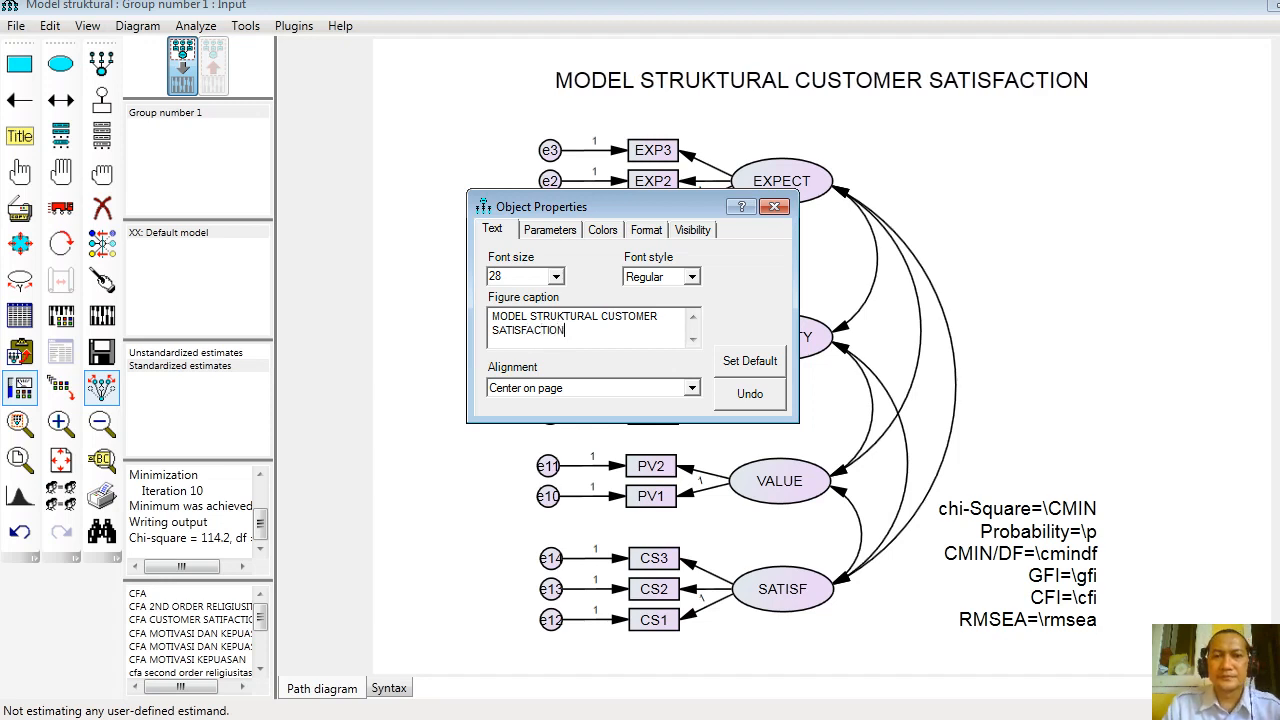
click(776, 208)
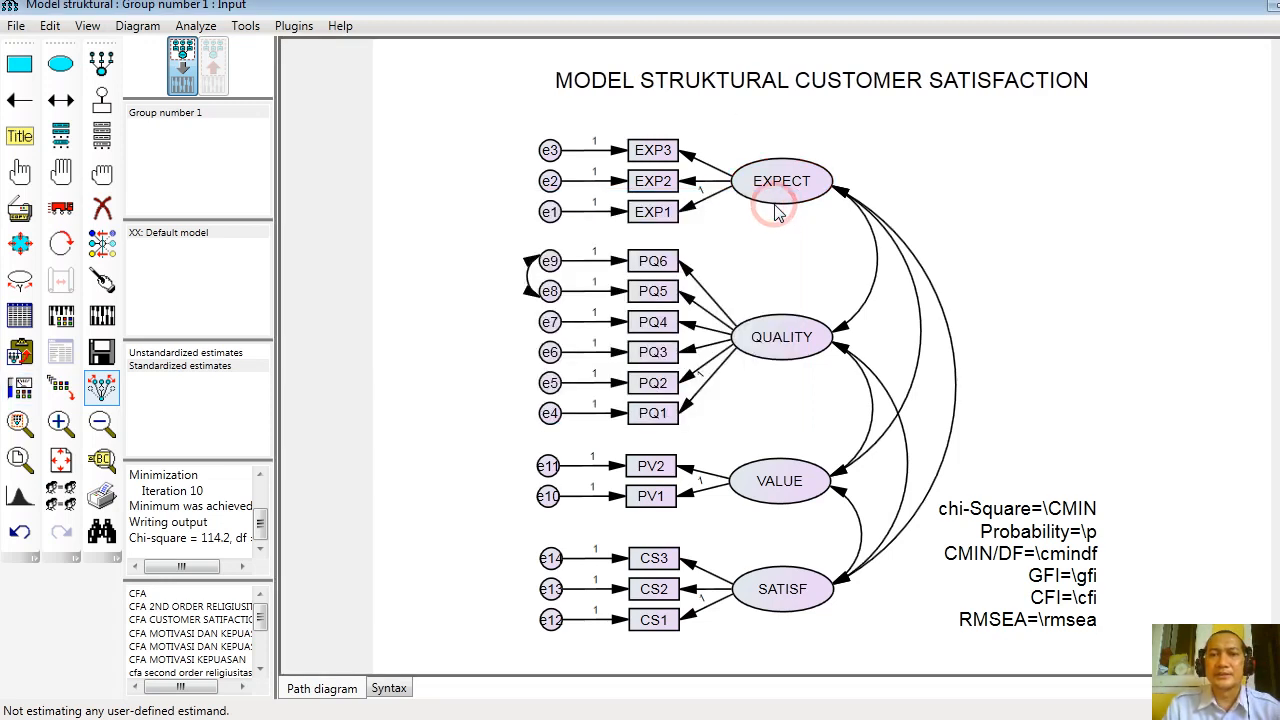
Erase all six covariance arrows between the latent variables EXPECT, QUALITY, VALUE and SATISF, keeping the e8–e9 covariance
click(103, 208)
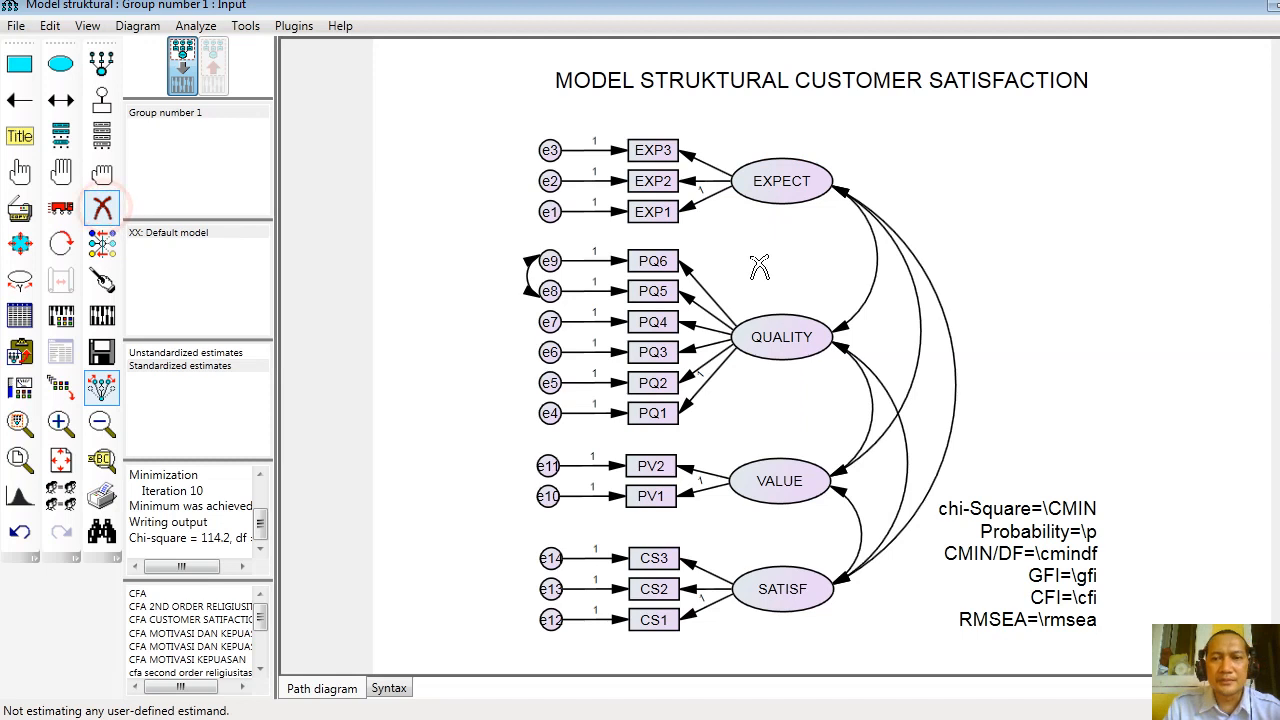
click(875, 278)
click(872, 400)
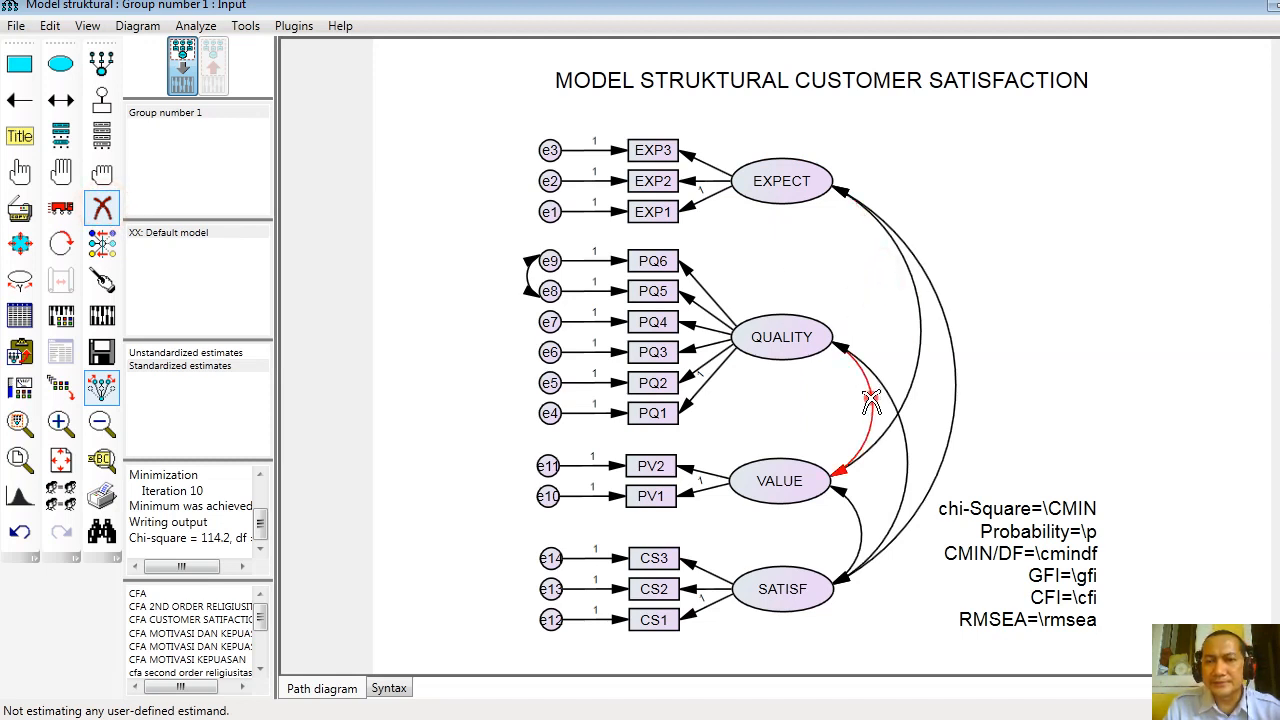
click(916, 367)
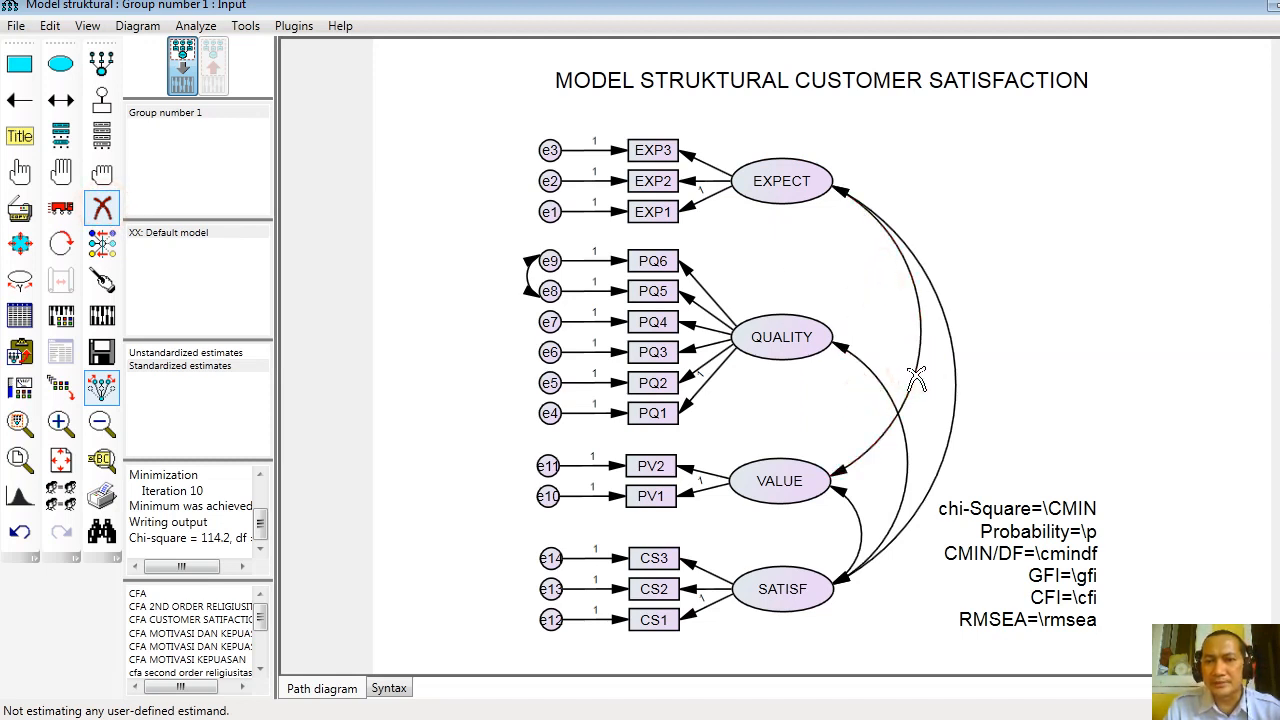
click(916, 376)
click(915, 373)
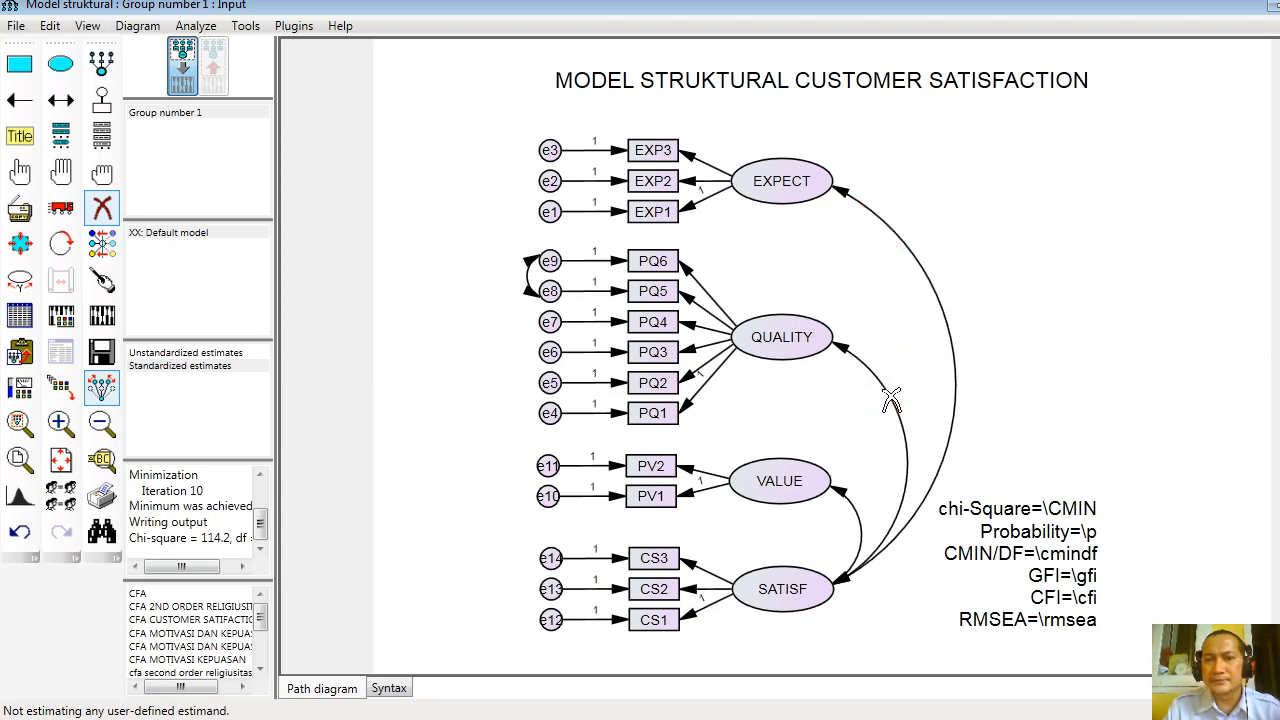
click(889, 400)
click(889, 400)
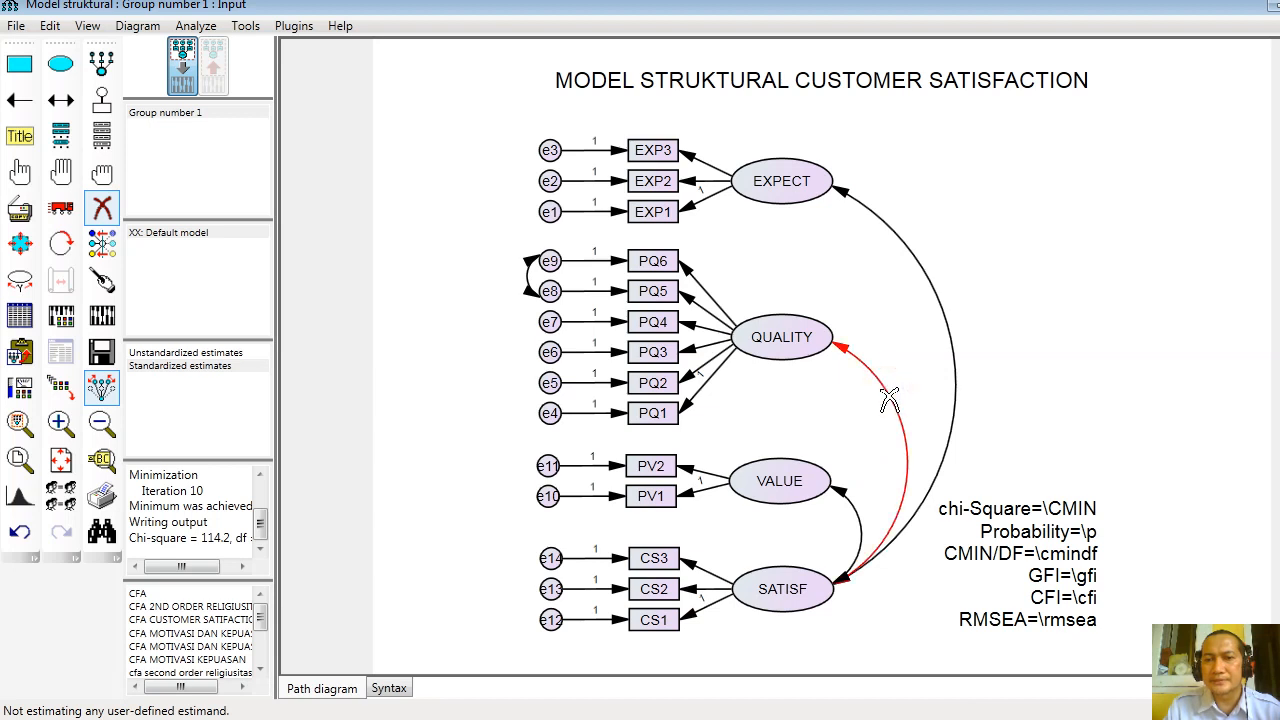
click(889, 400)
click(889, 400)
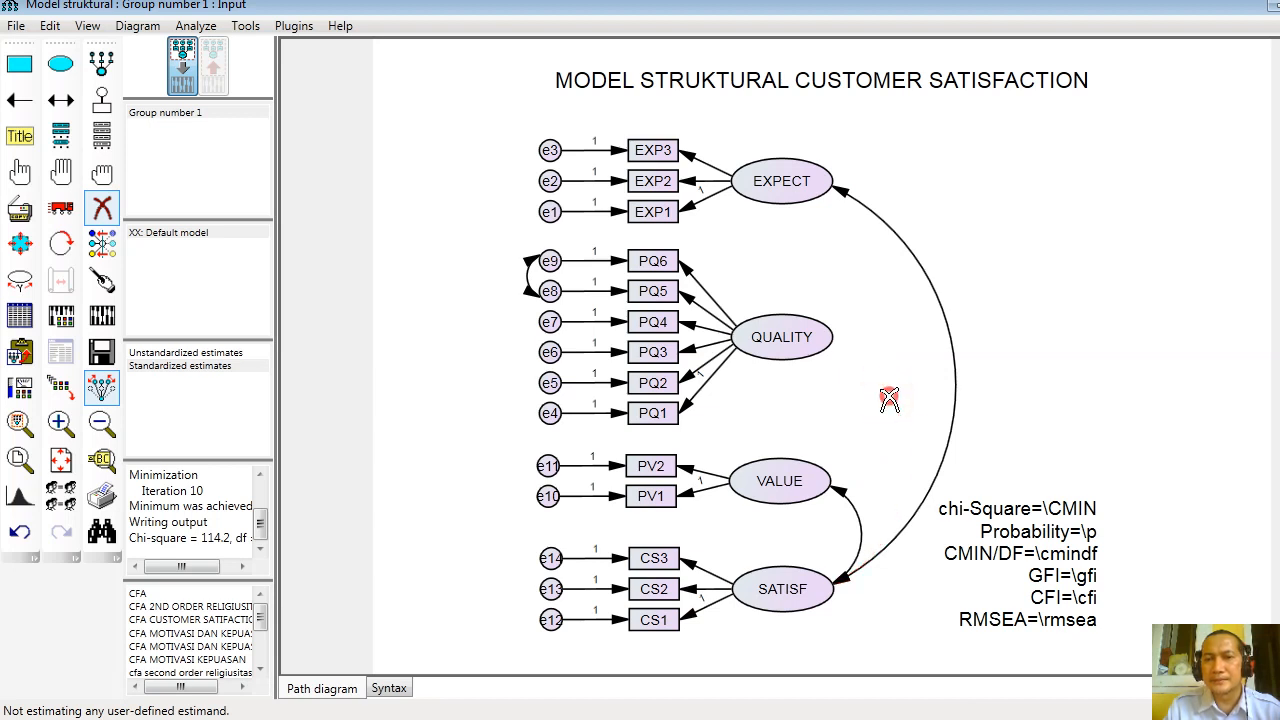
click(858, 522)
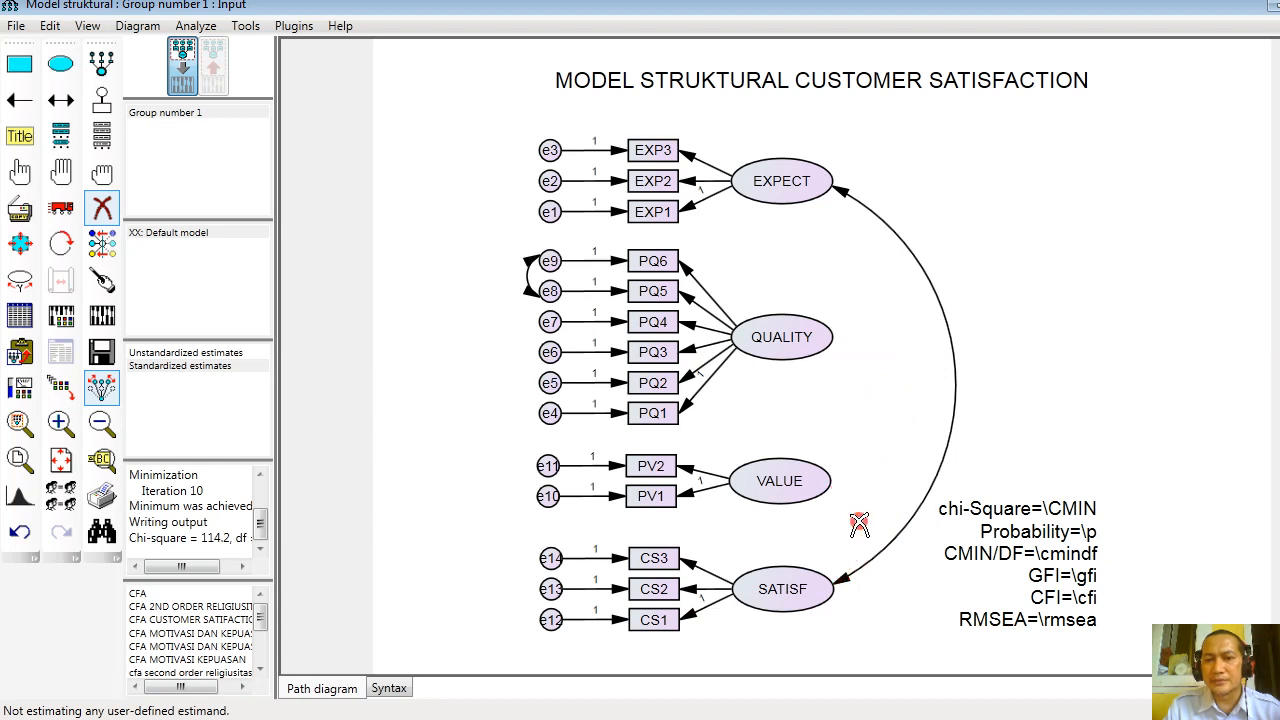
click(947, 447)
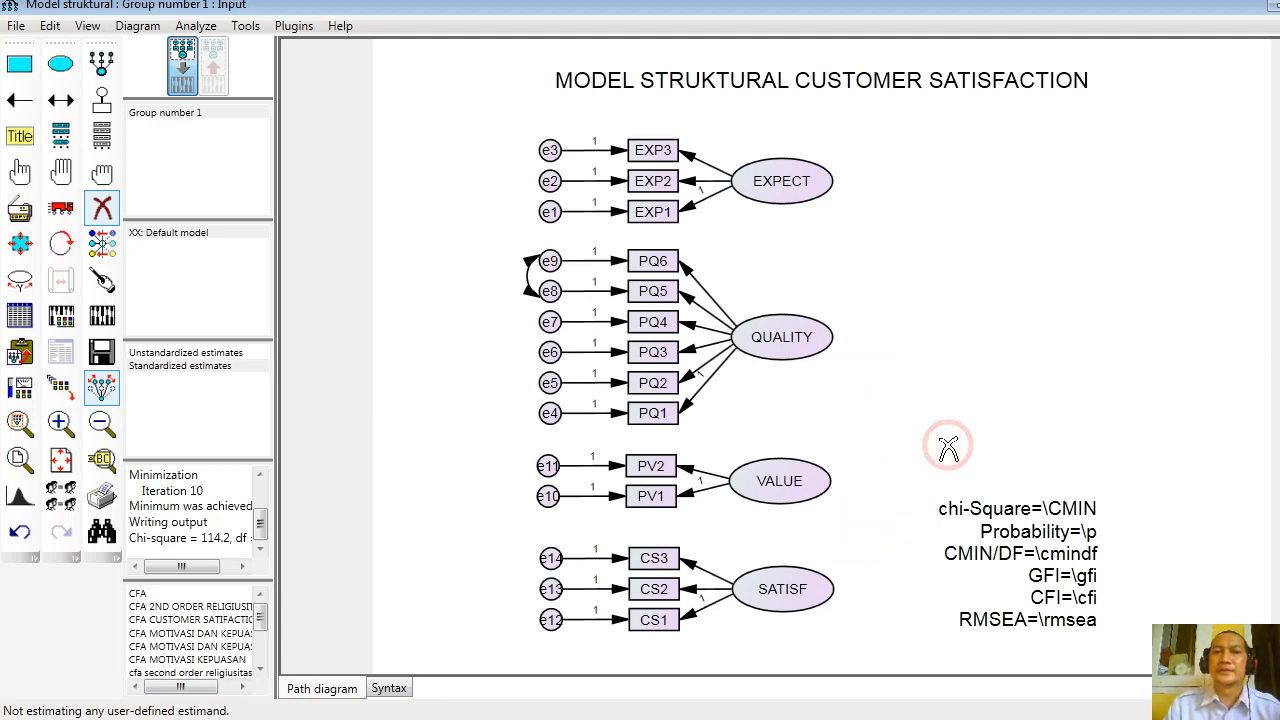
Turn off symmetry preservation and move the QUALITY ellipse alone slightly away from its indicators
click(112, 397)
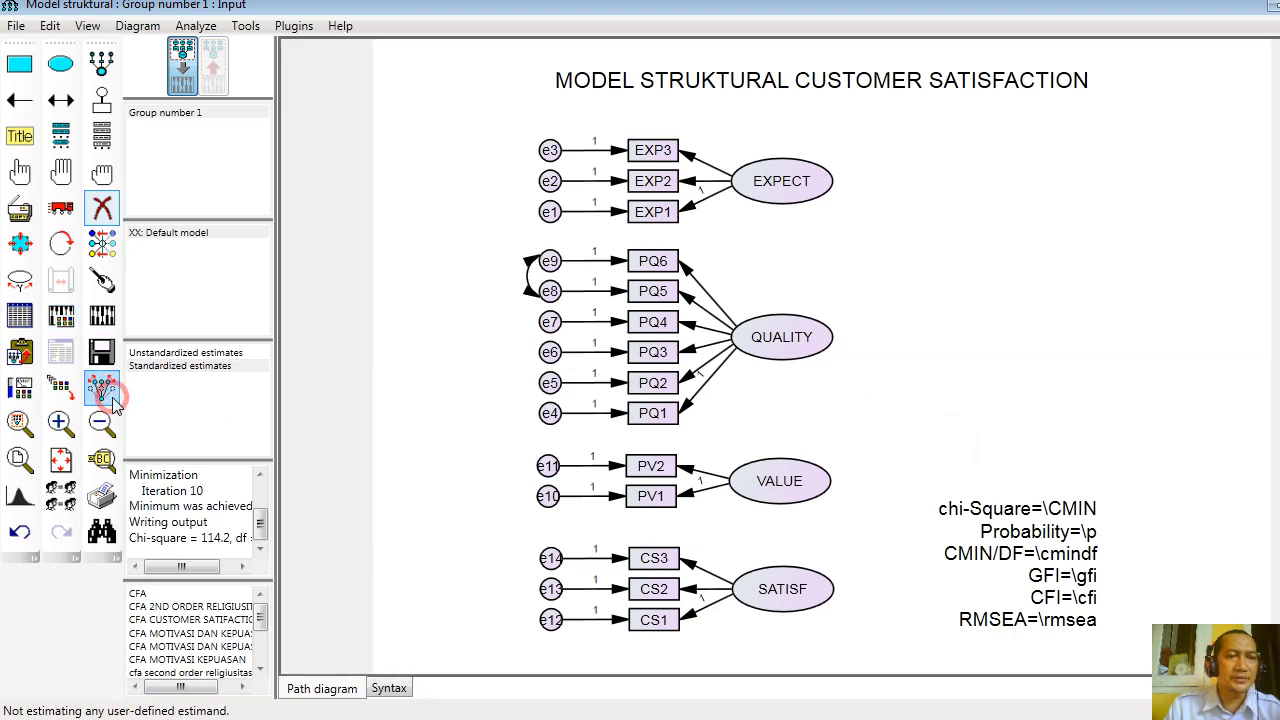
click(64, 209)
mouse_move(775, 345)
mouse_down()
mouse_move(755, 352)
mouse_move(792, 341)
mouse_up()
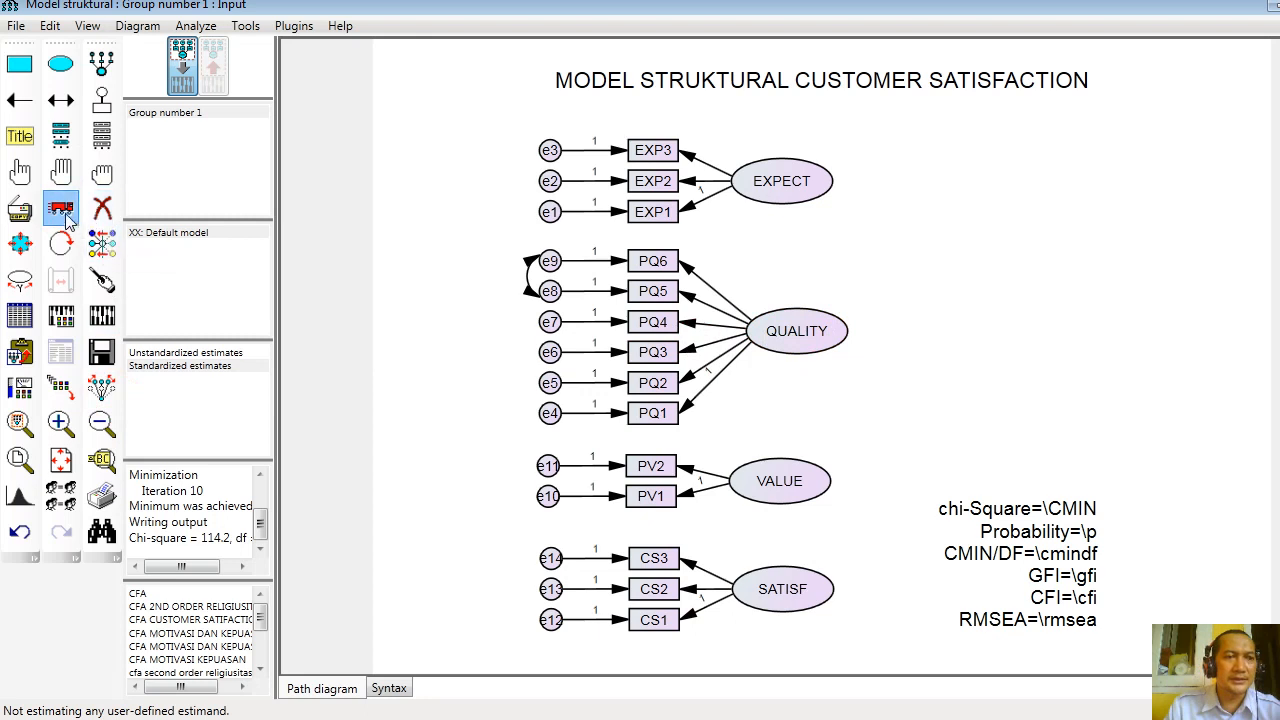
With symmetries preserved, move EXPECT to the diagram's upper left, QUALITY to the lower left, VALUE between them and SATISF to the right
click(103, 395)
click(777, 335)
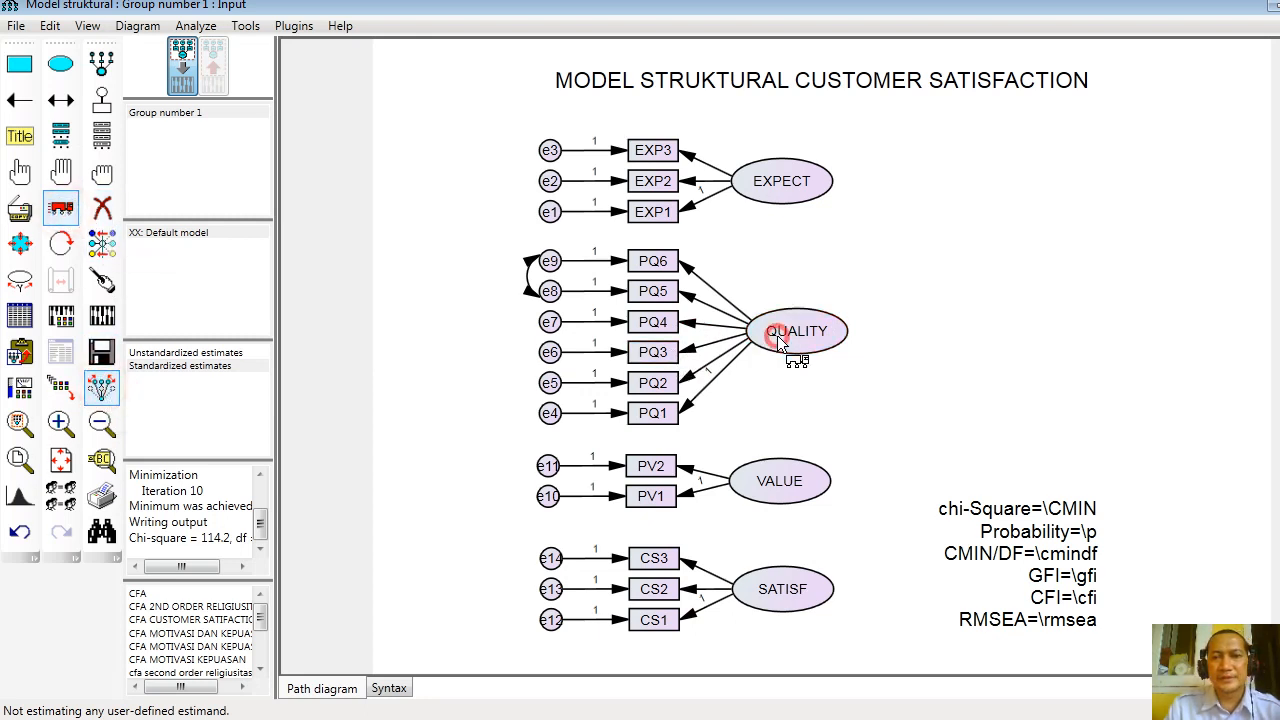
drag(777, 335, 692, 420)
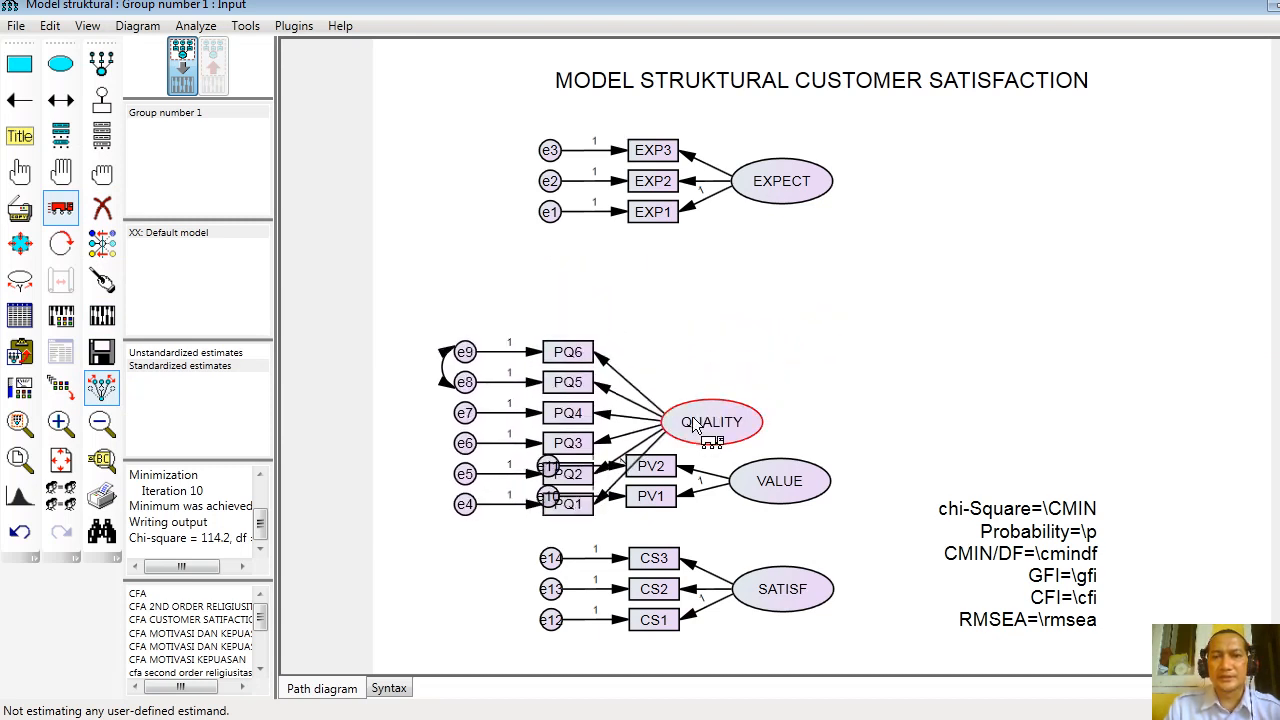
drag(764, 188, 642, 198)
drag(768, 480, 783, 310)
drag(800, 590, 1148, 308)
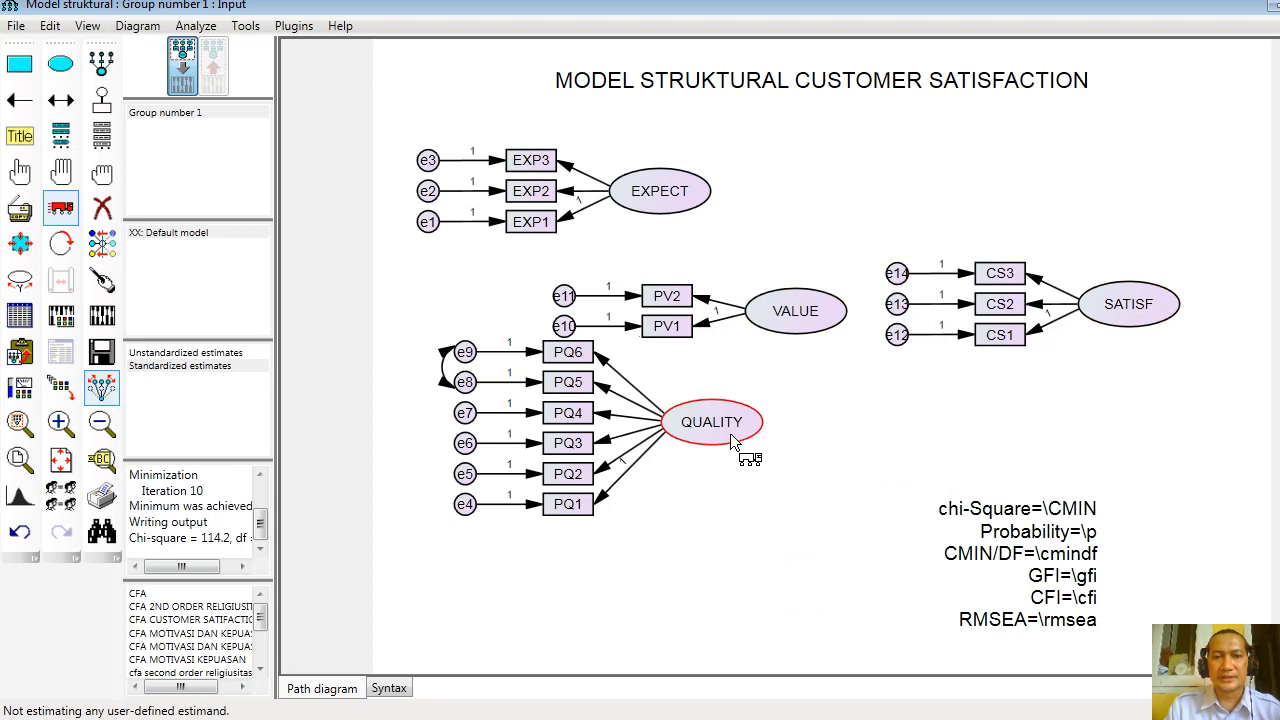
drag(730, 433, 695, 533)
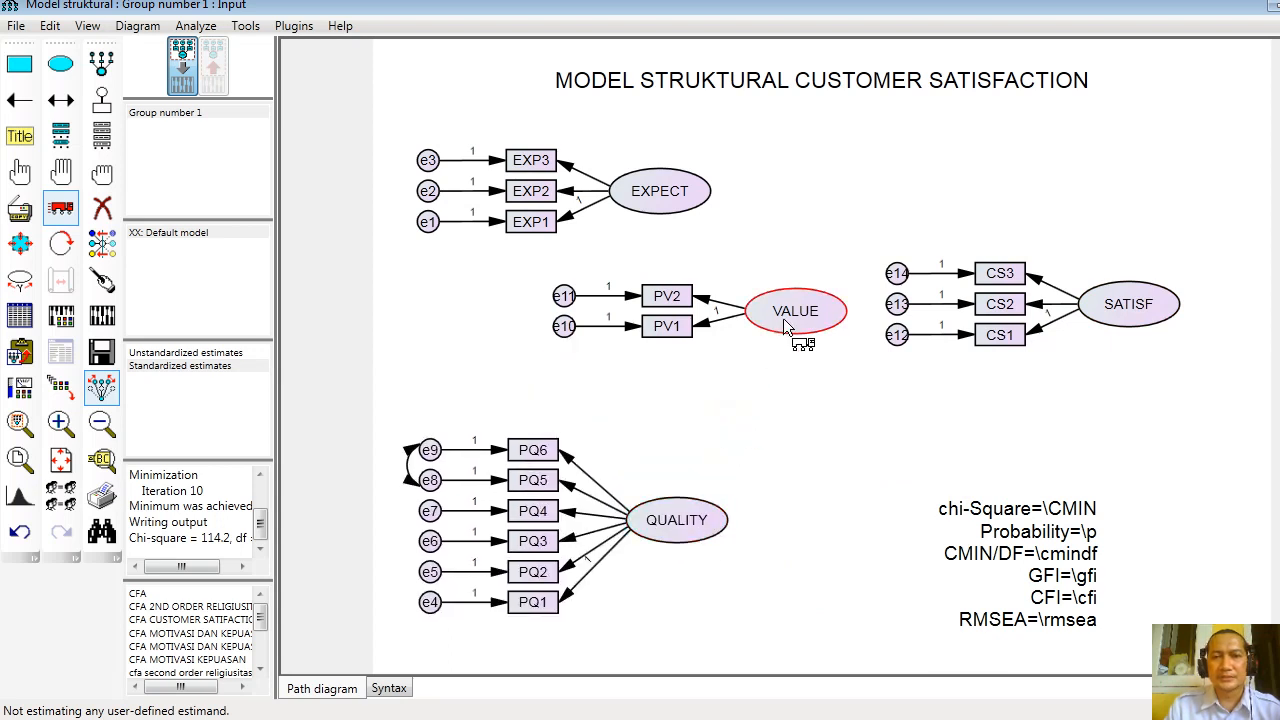
drag(783, 318, 750, 358)
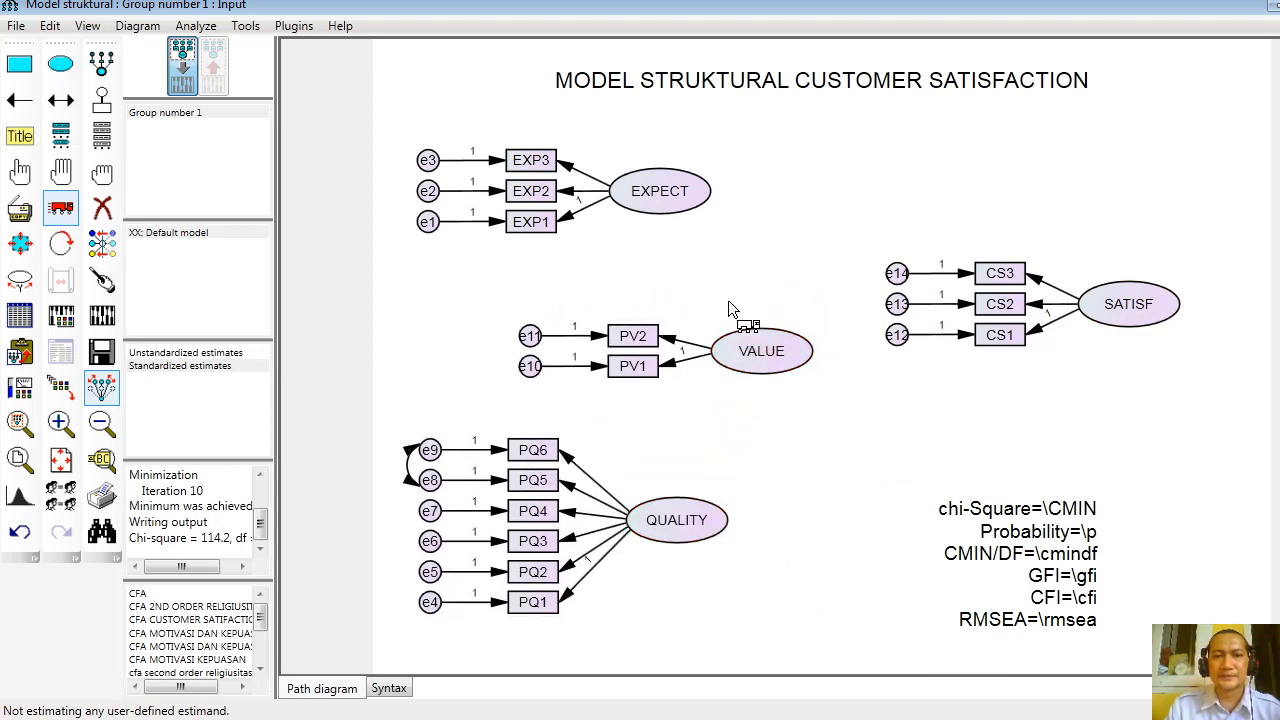
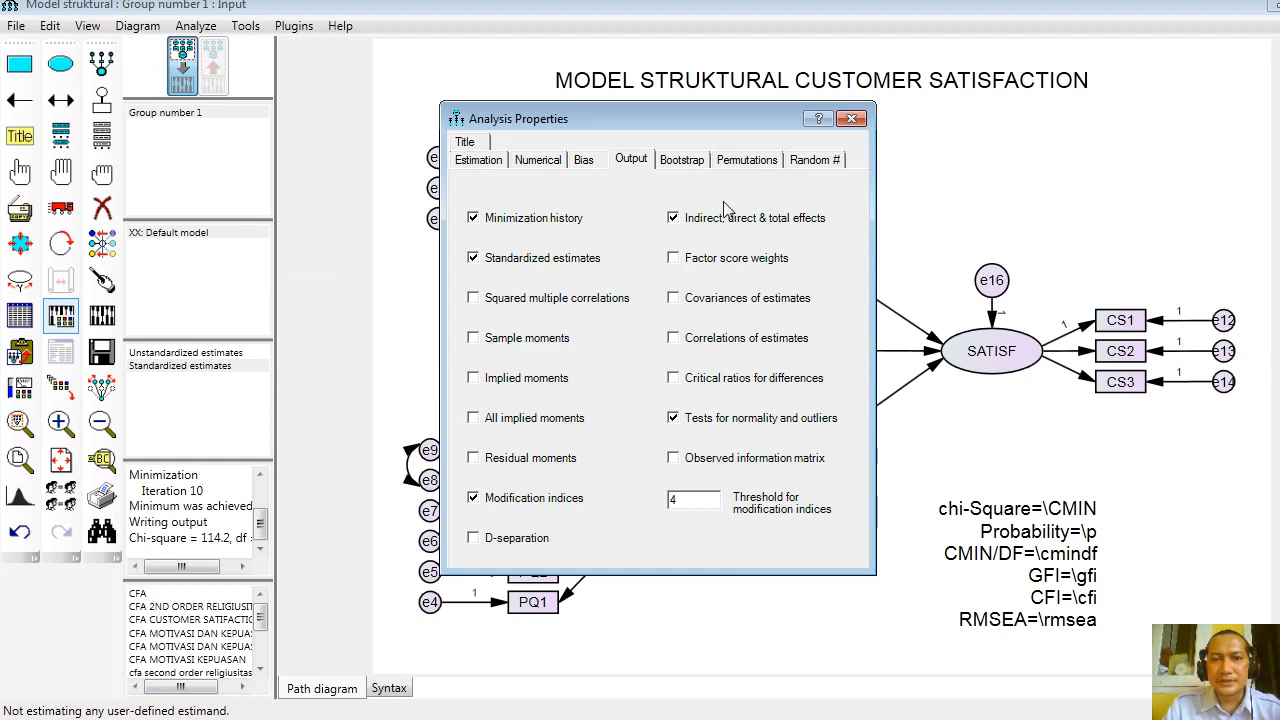
Enable bootstrapping with 500 samples and bias-corrected confidence intervals in the analysis properties, then close the dialog
click(690, 163)
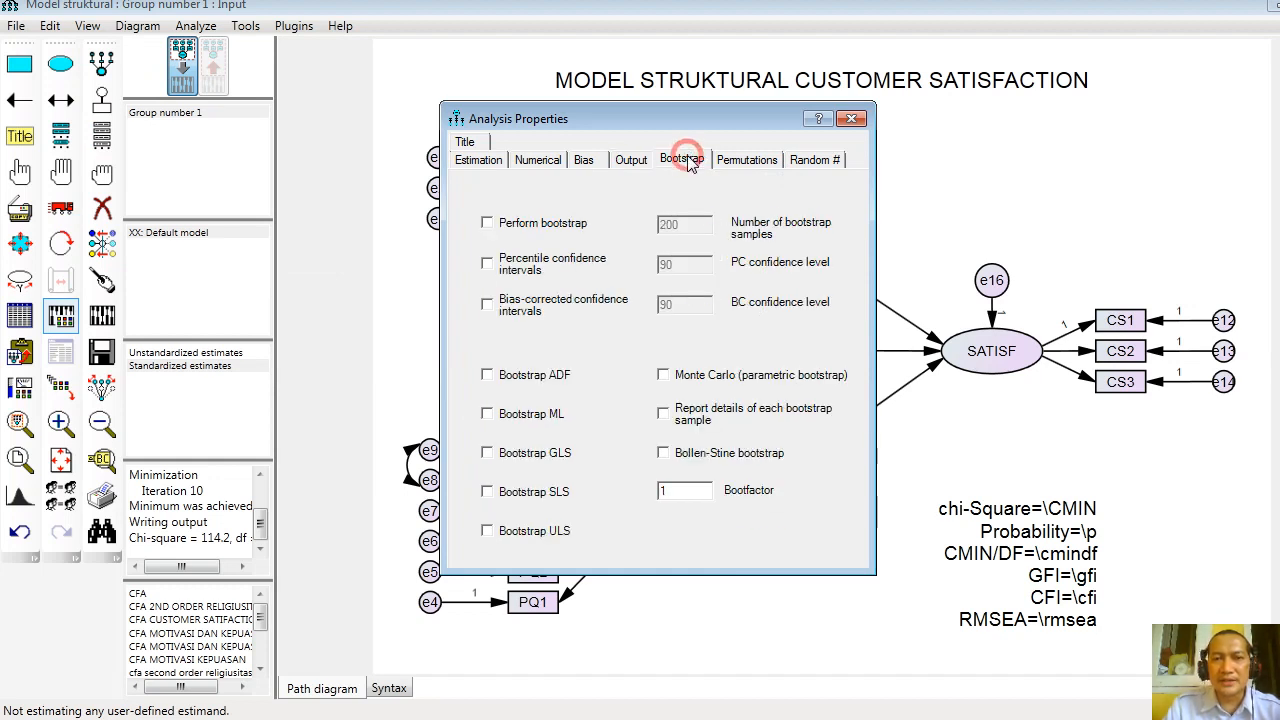
click(548, 225)
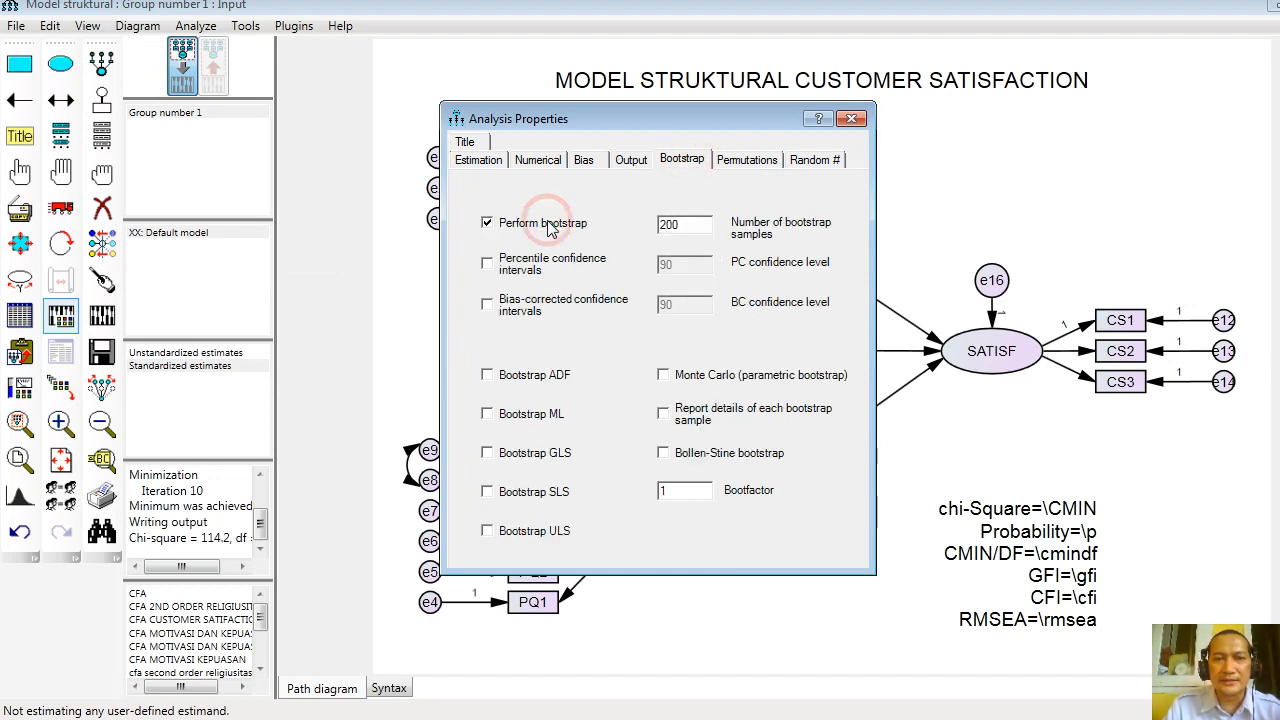
click(518, 312)
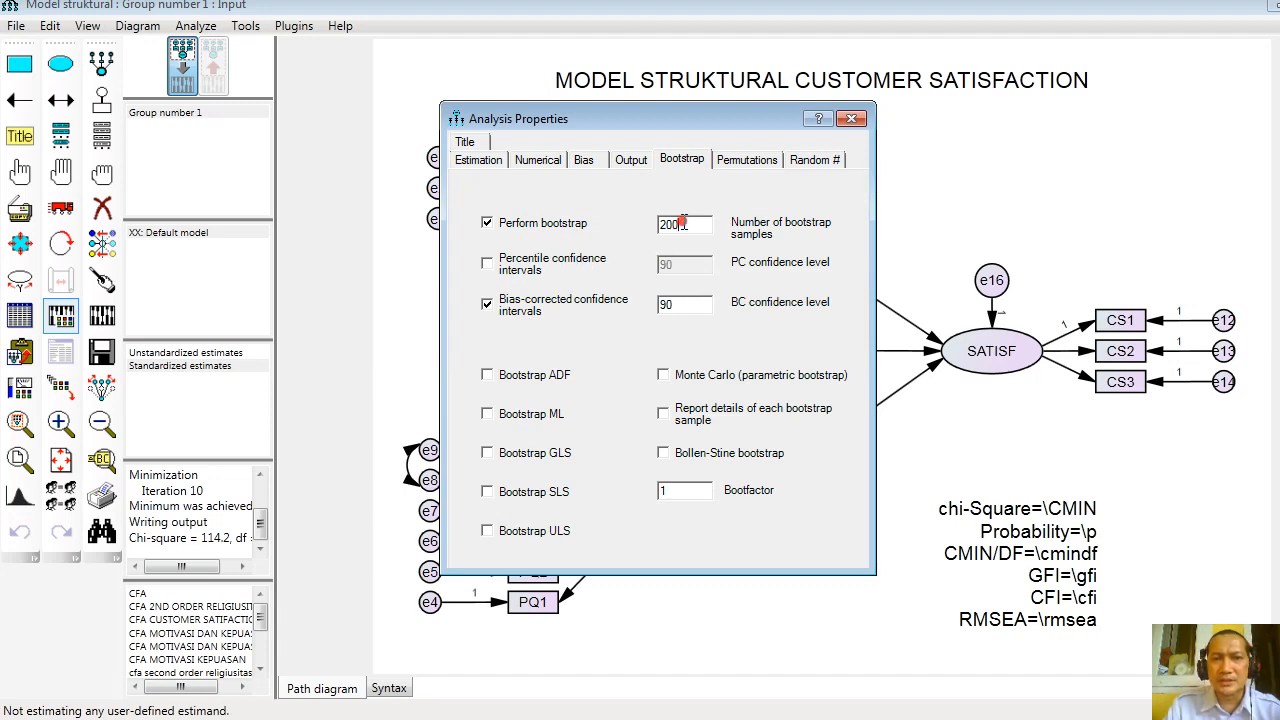
double_click(682, 224)
text(500)
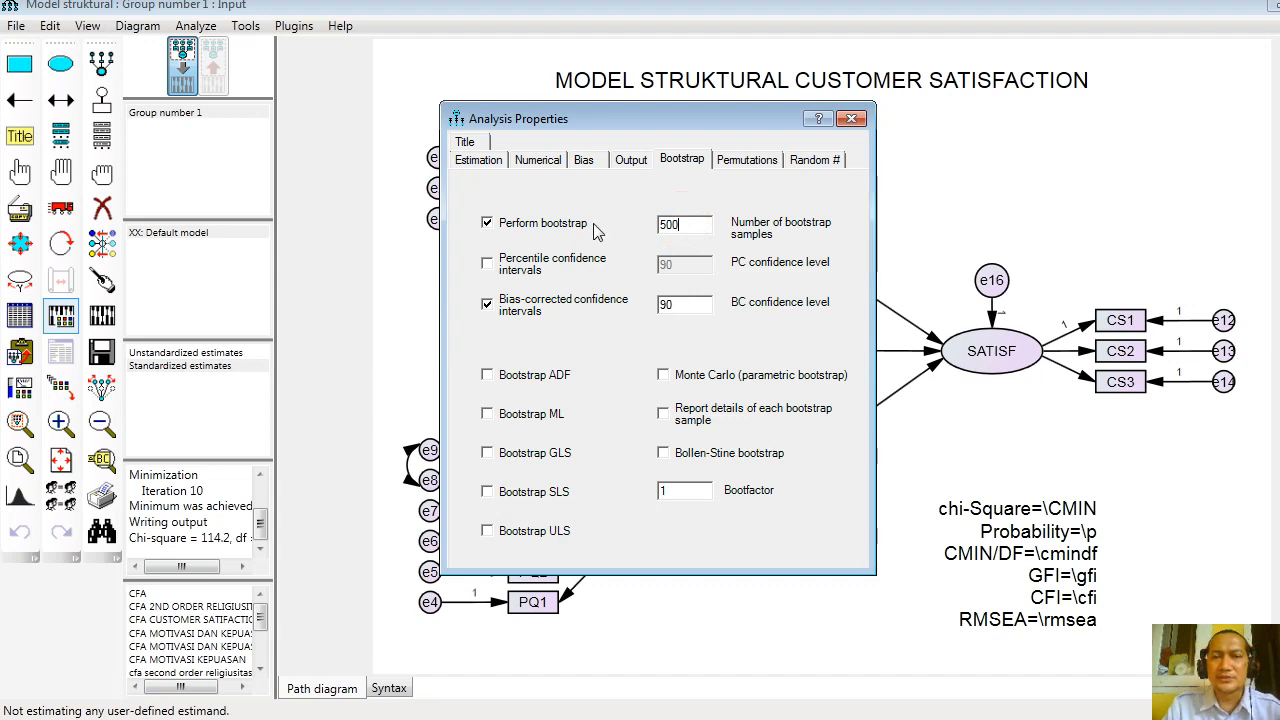
click(631, 165)
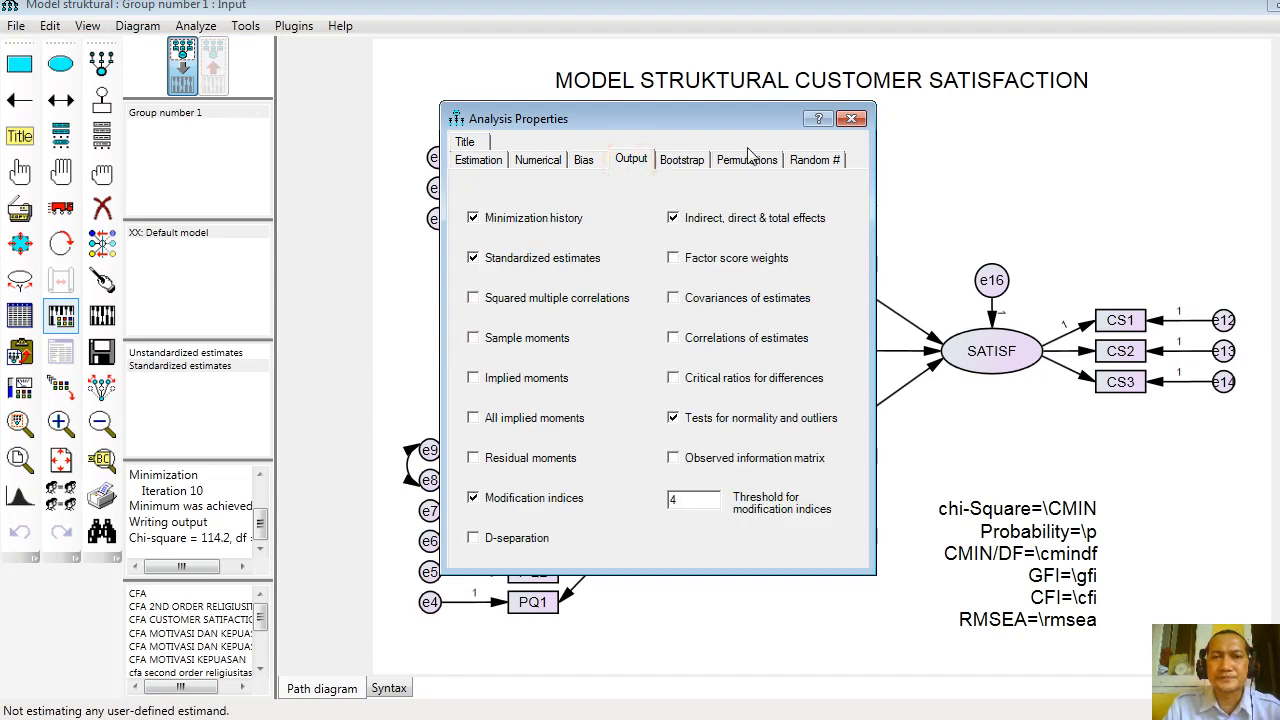
click(851, 119)
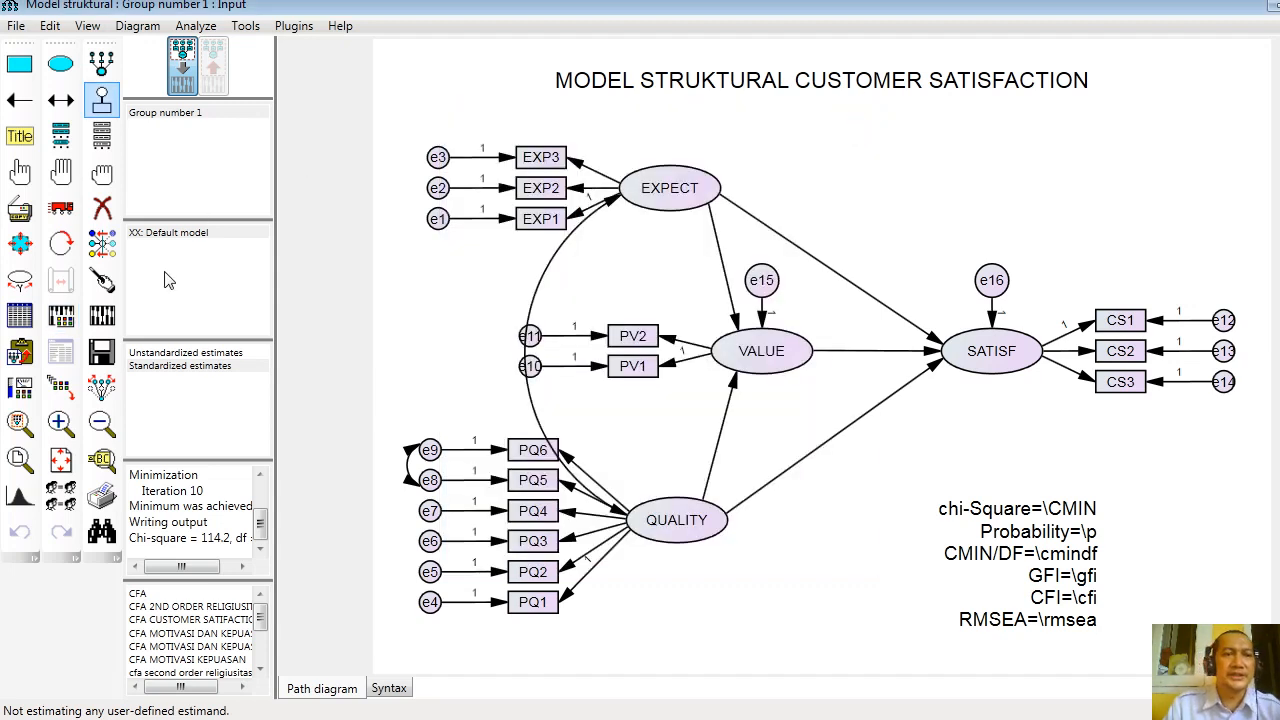
Calculate the estimates for the structural model and show the standardized estimates on the path diagram
click(102, 315)
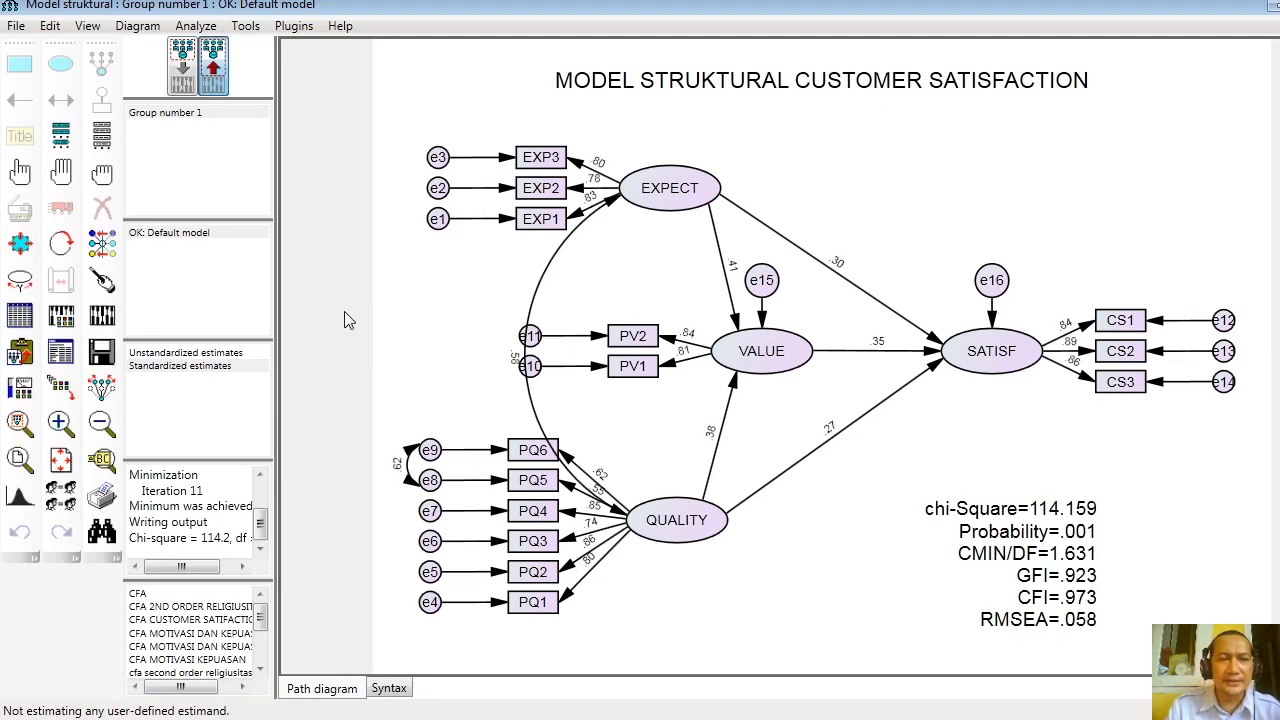
click(175, 369)
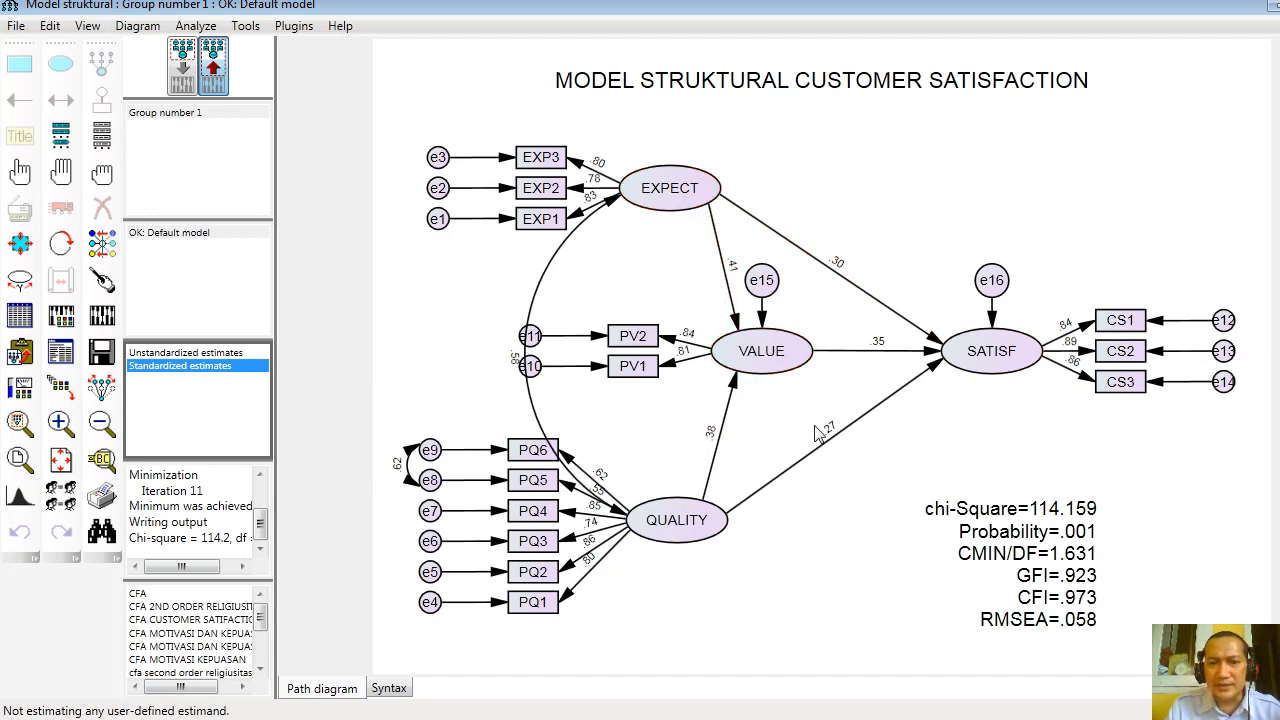
Open the text output and examine the regression weights and standardized regression weights among EXPECT, QUALITY, VALUE and SATISF
click(87, 25)
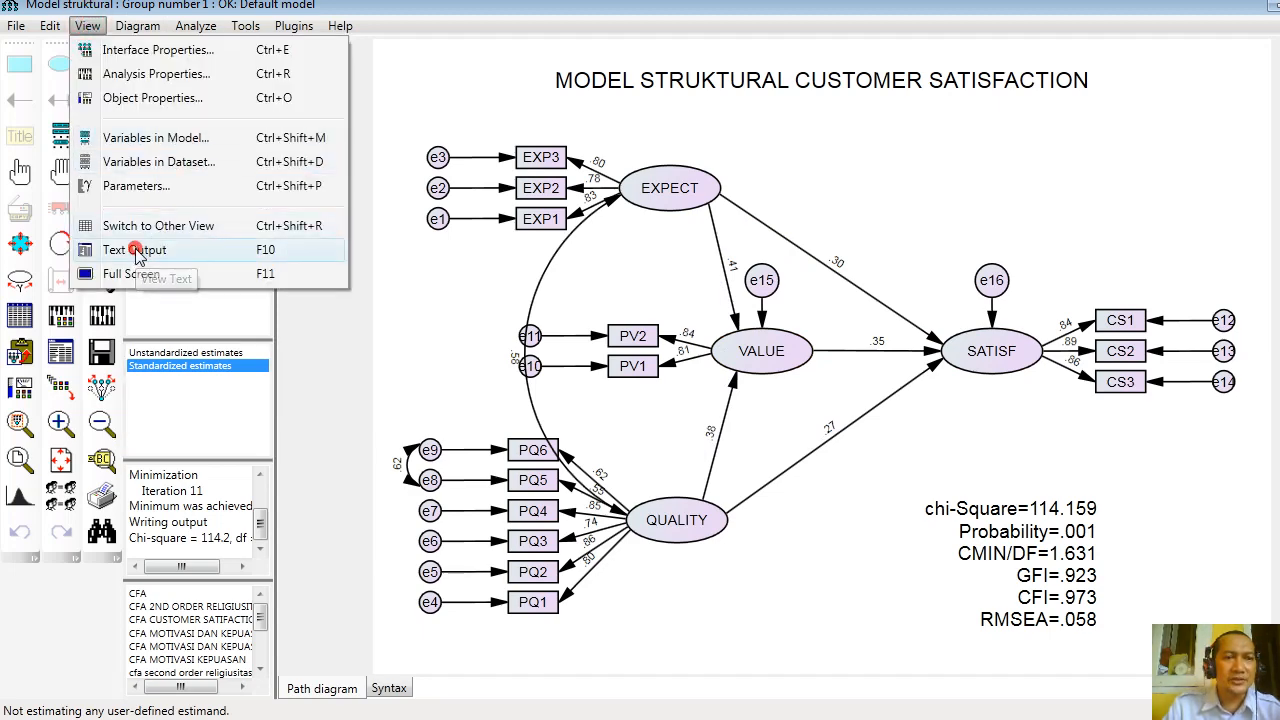
click(137, 250)
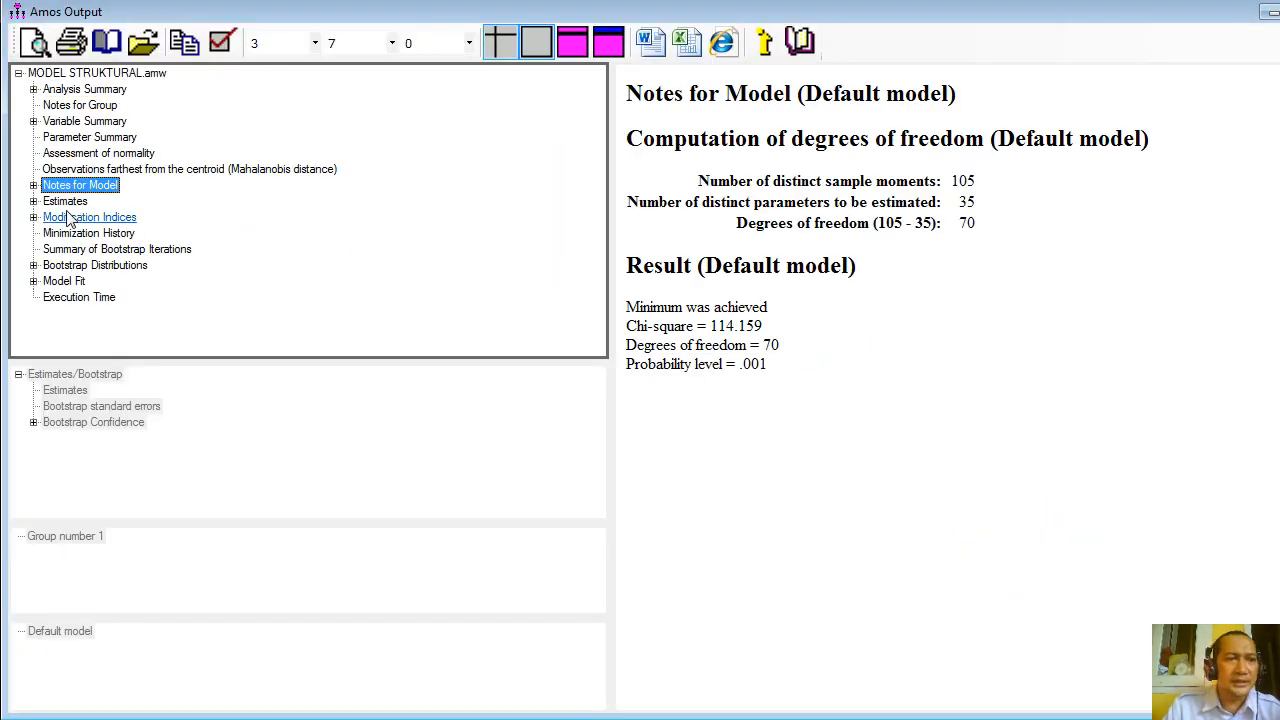
click(62, 201)
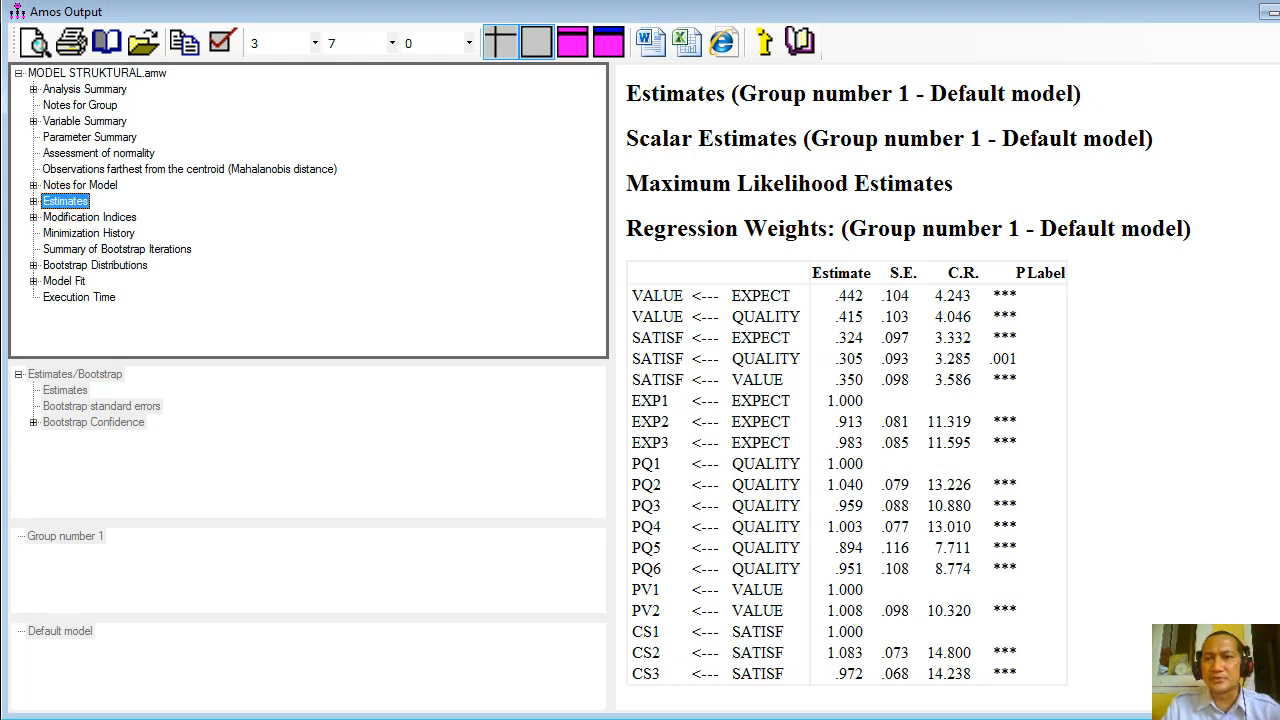
scroll(900, 390, down, 3)
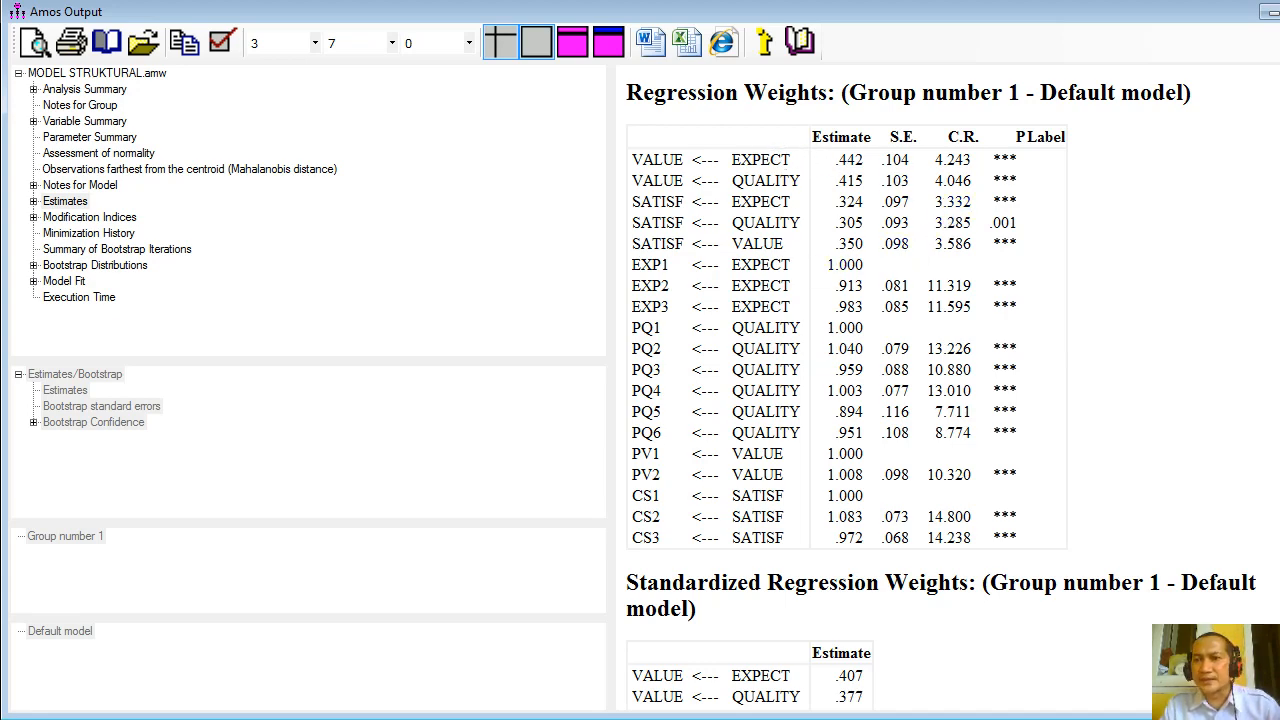
scroll(940, 390, down, 5)
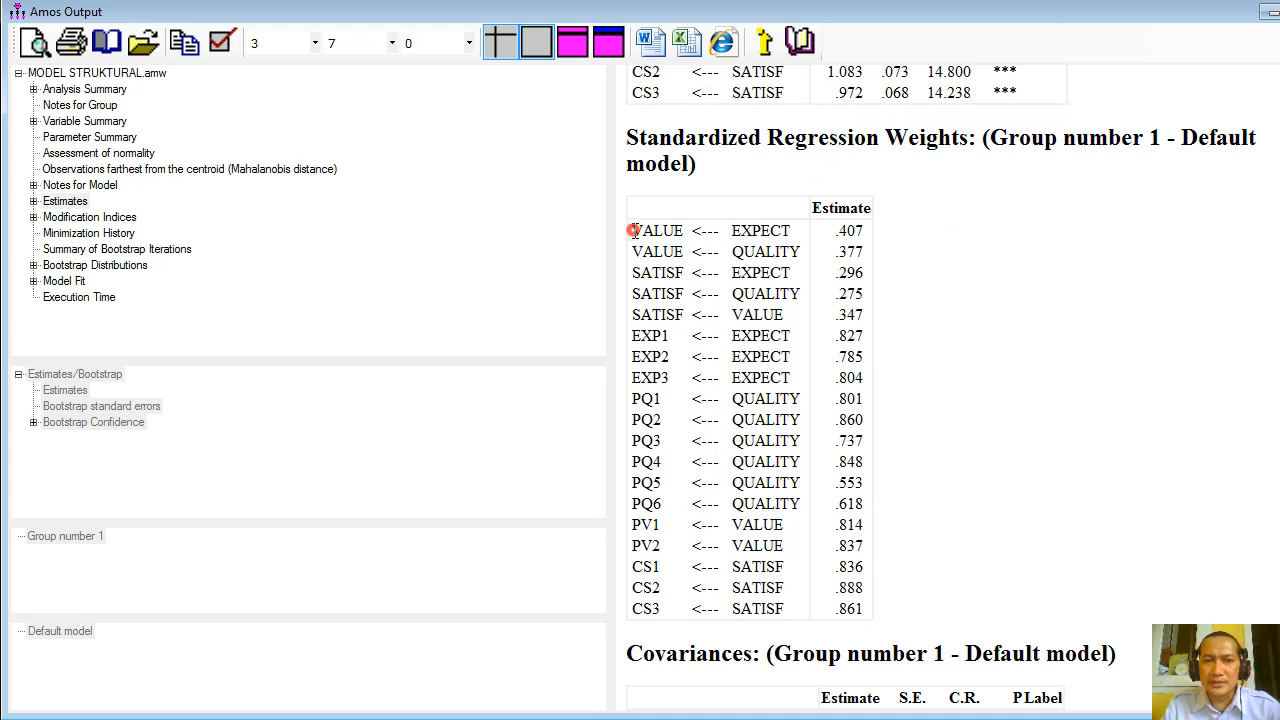
drag(633, 230, 866, 320)
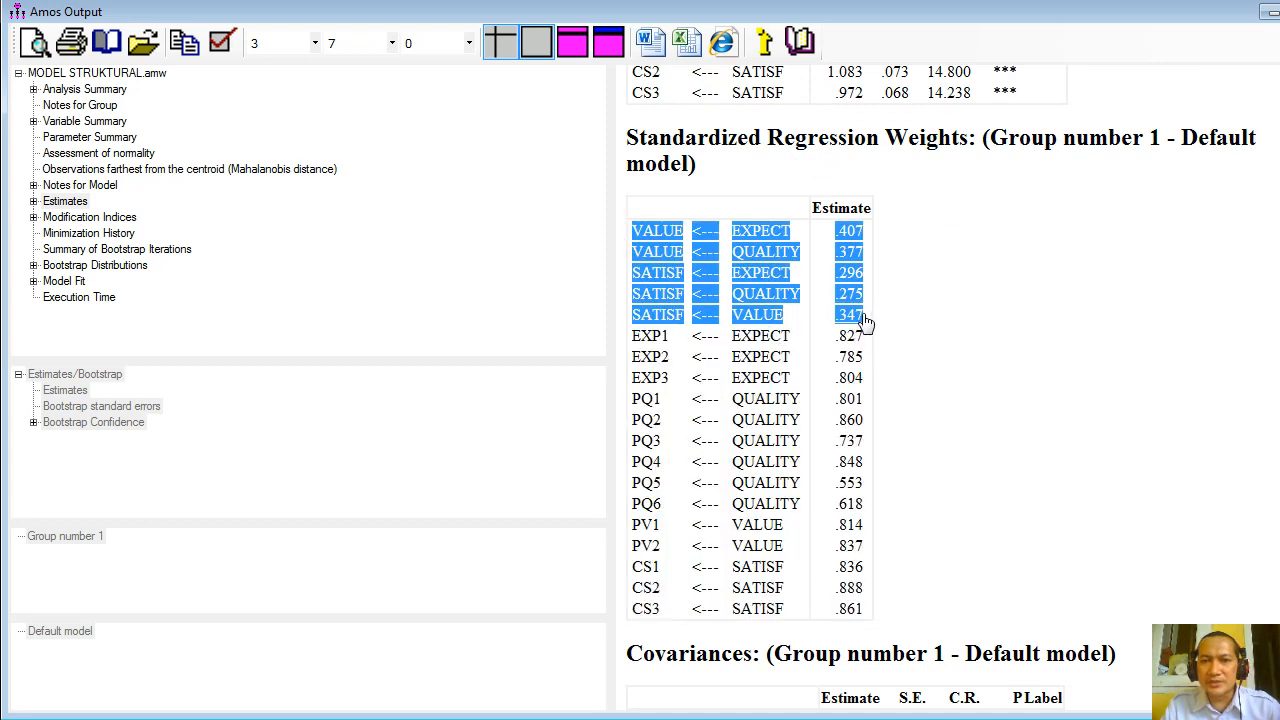
right_click(863, 315)
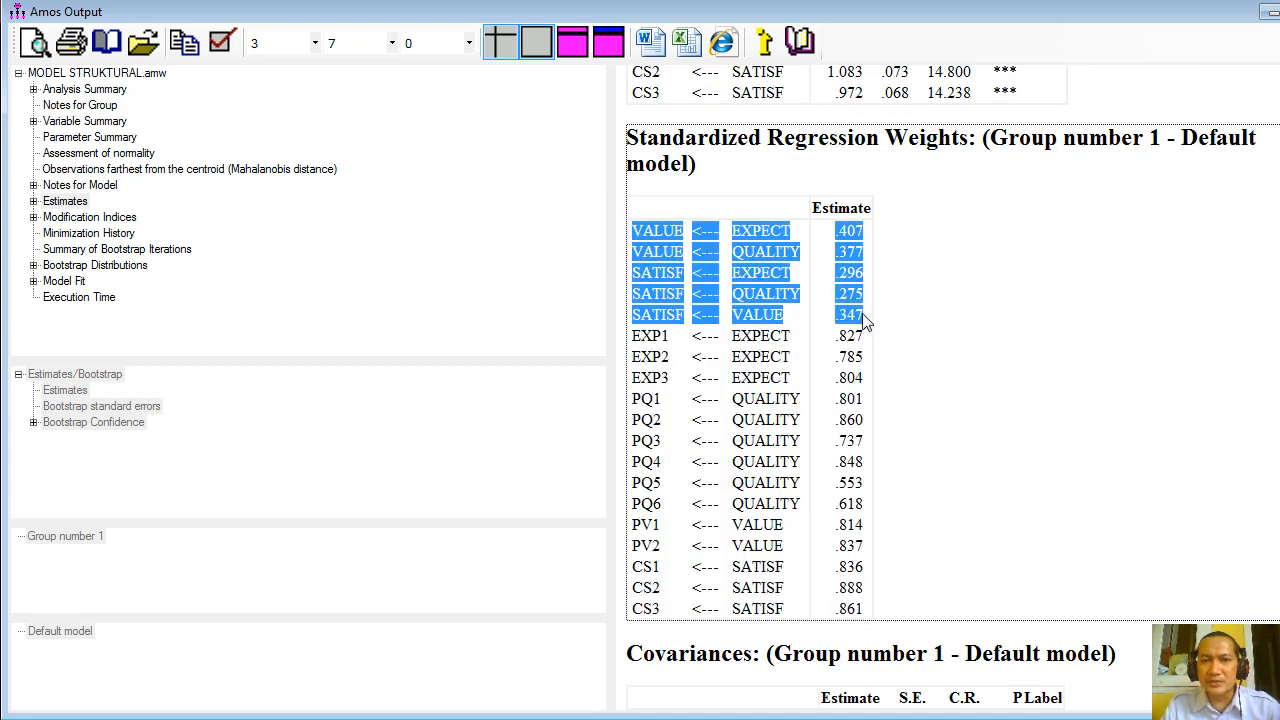
click(920, 248)
scroll(950, 390, up, 9)
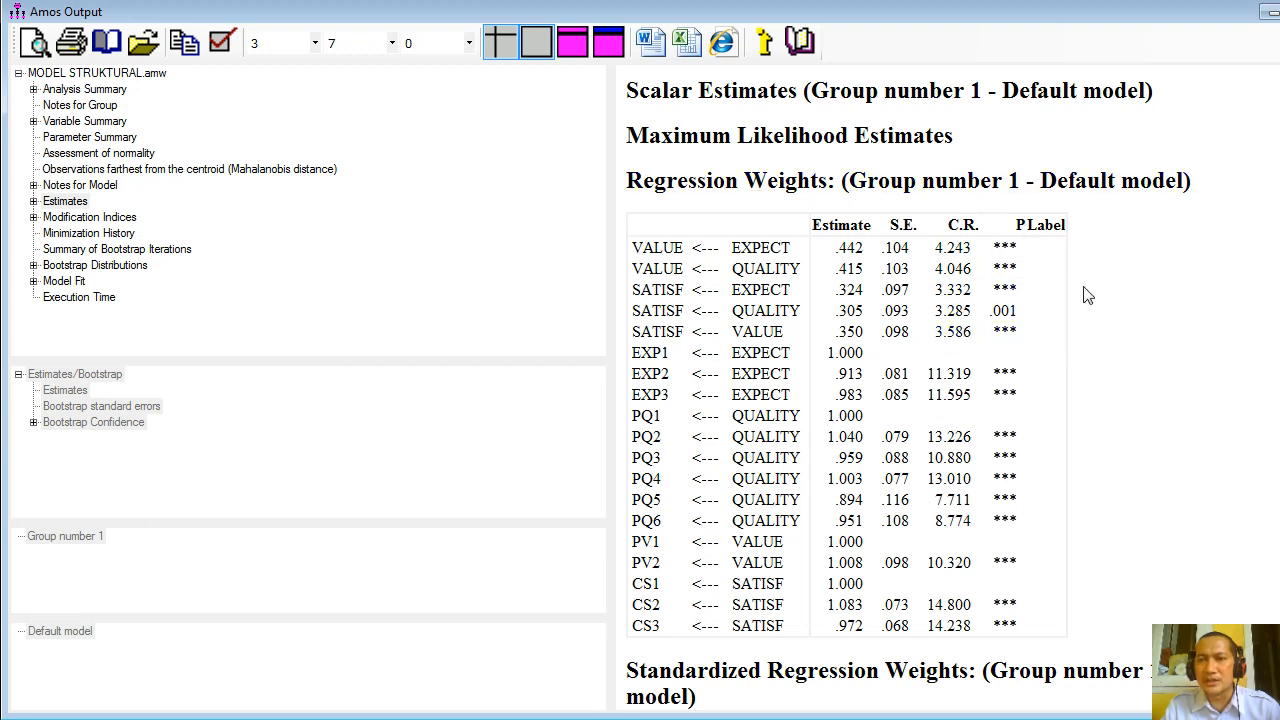
scroll(1000, 400, down, 9)
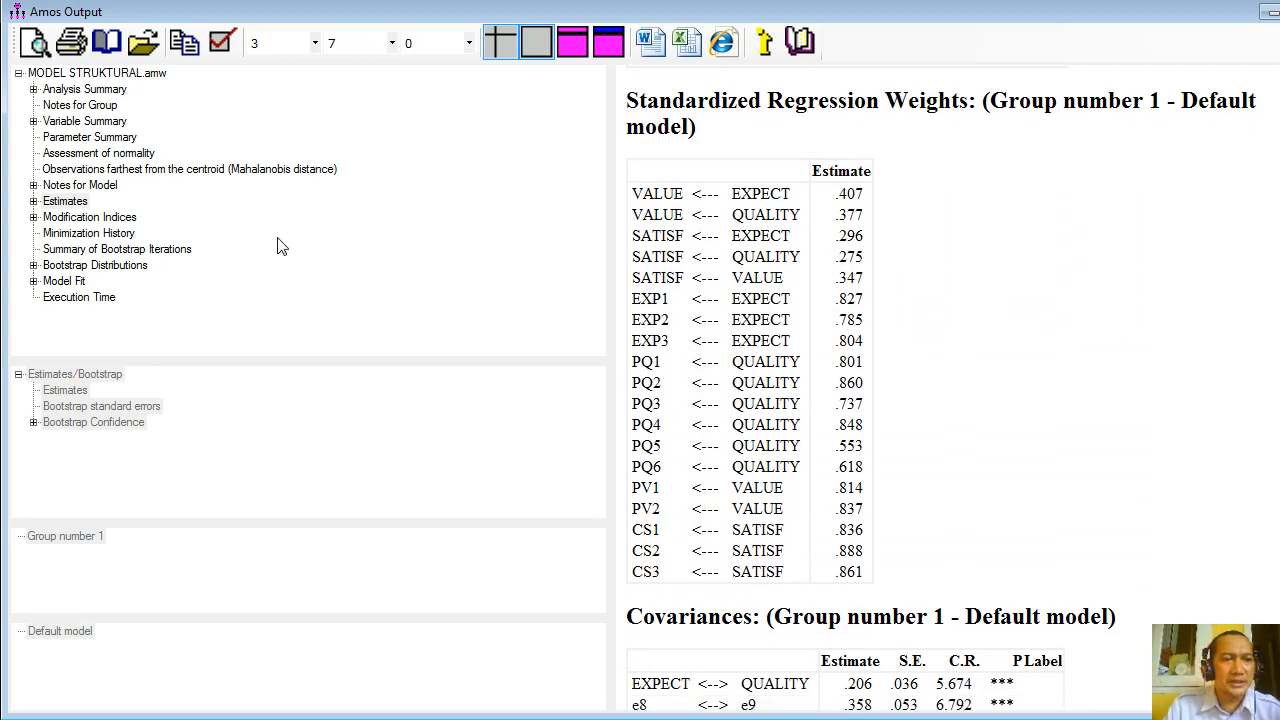
Review the model fit summary from CMIN, RMR, GFI and baseline comparisons through RMSEA and AIC
click(33, 282)
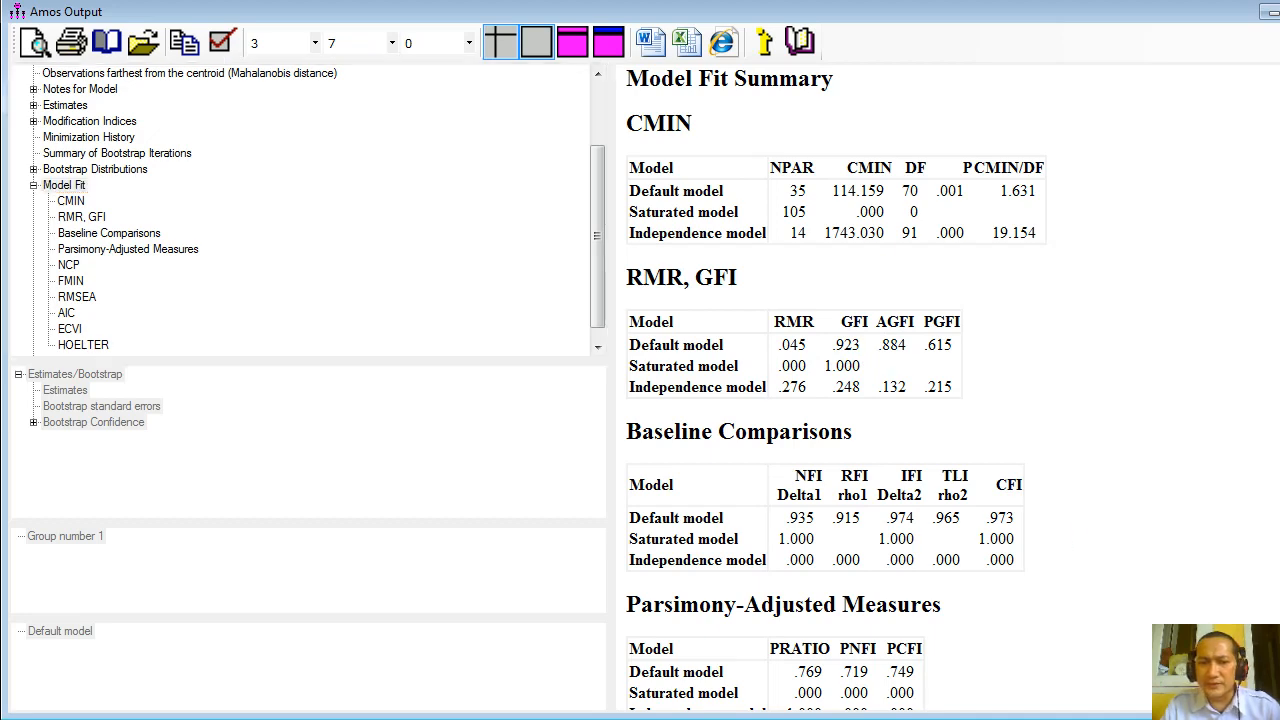
scroll(815, 387, down, 5)
scroll(815, 387, down, 3)
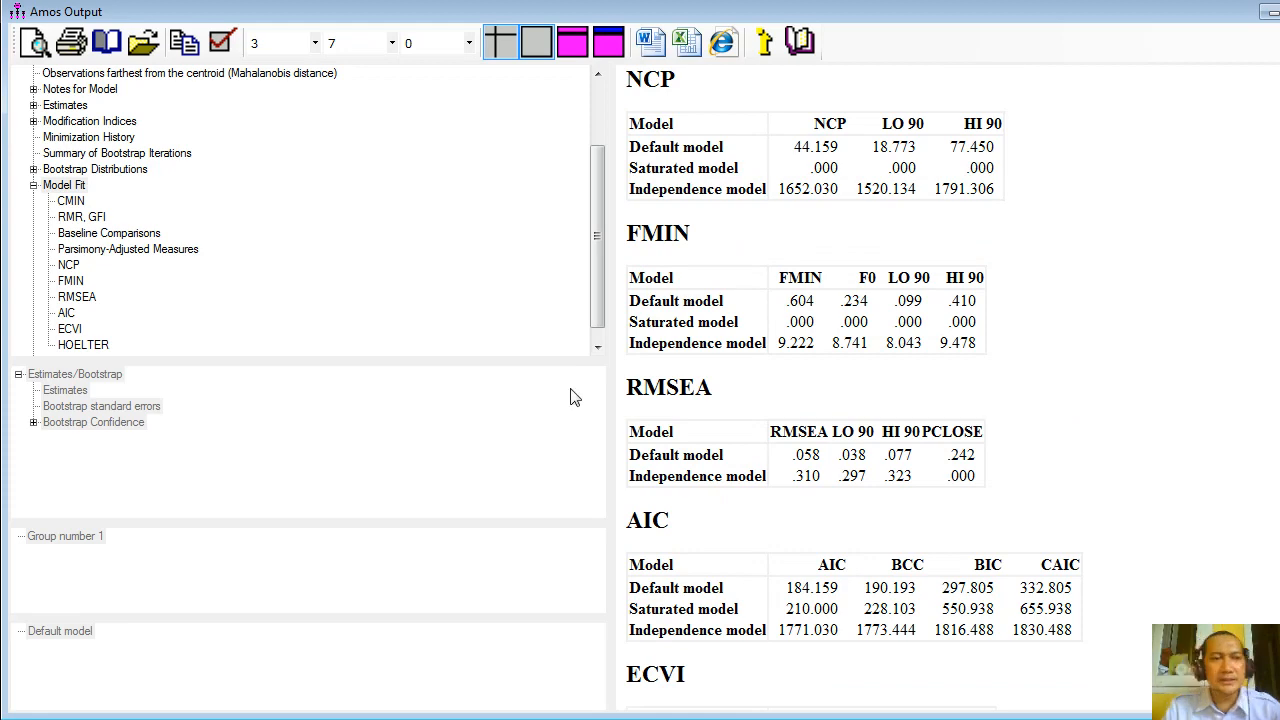
click(34, 186)
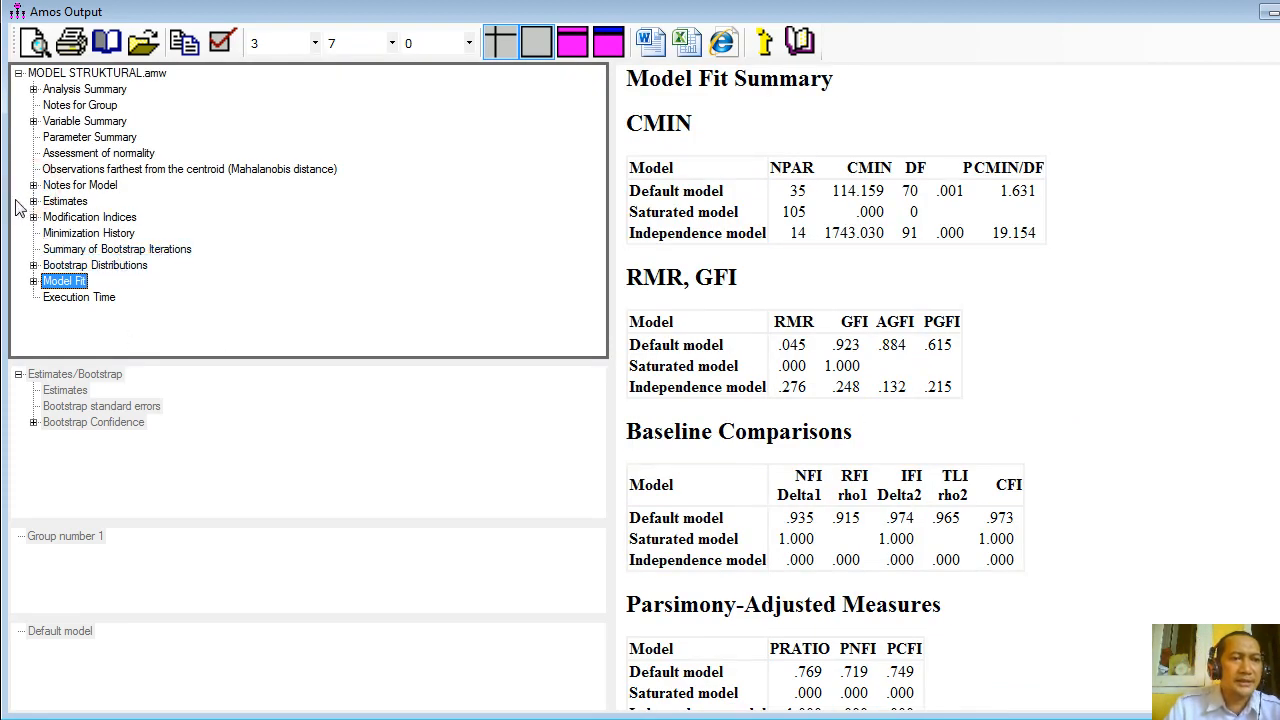
Display the Standardized Indirect Effects matrix from the estimates in the text output
click(33, 201)
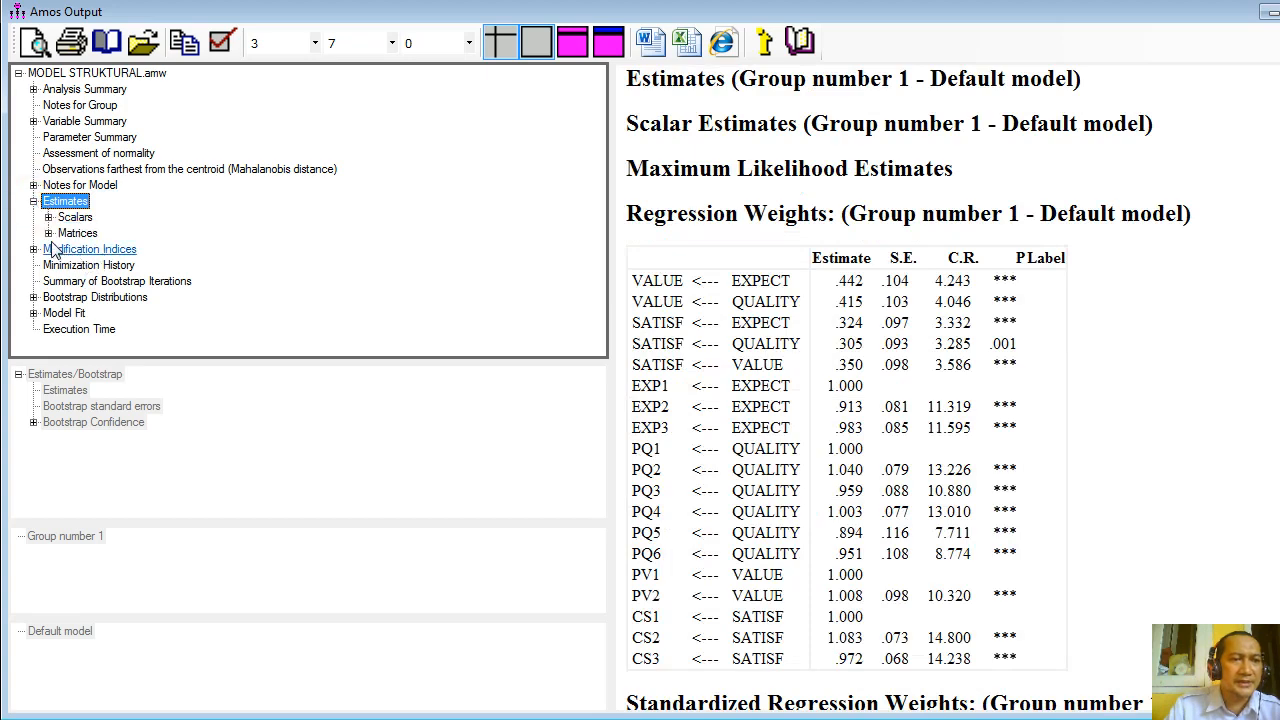
click(48, 233)
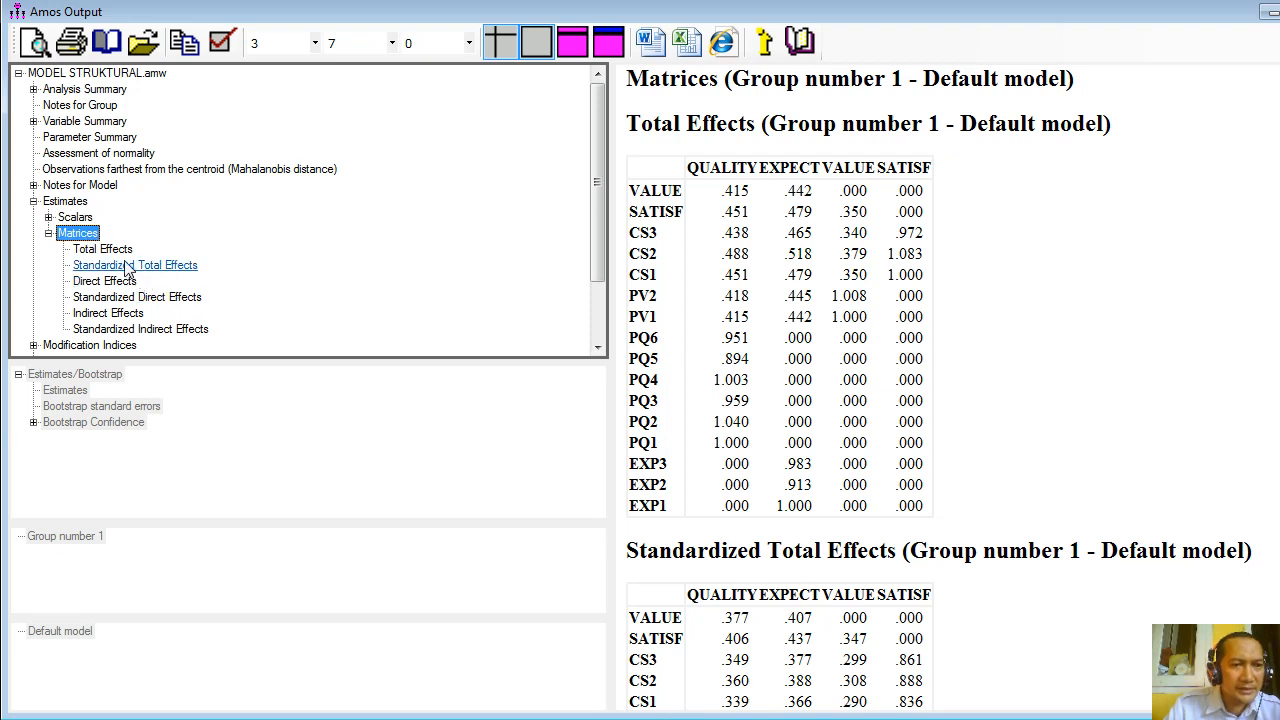
click(138, 331)
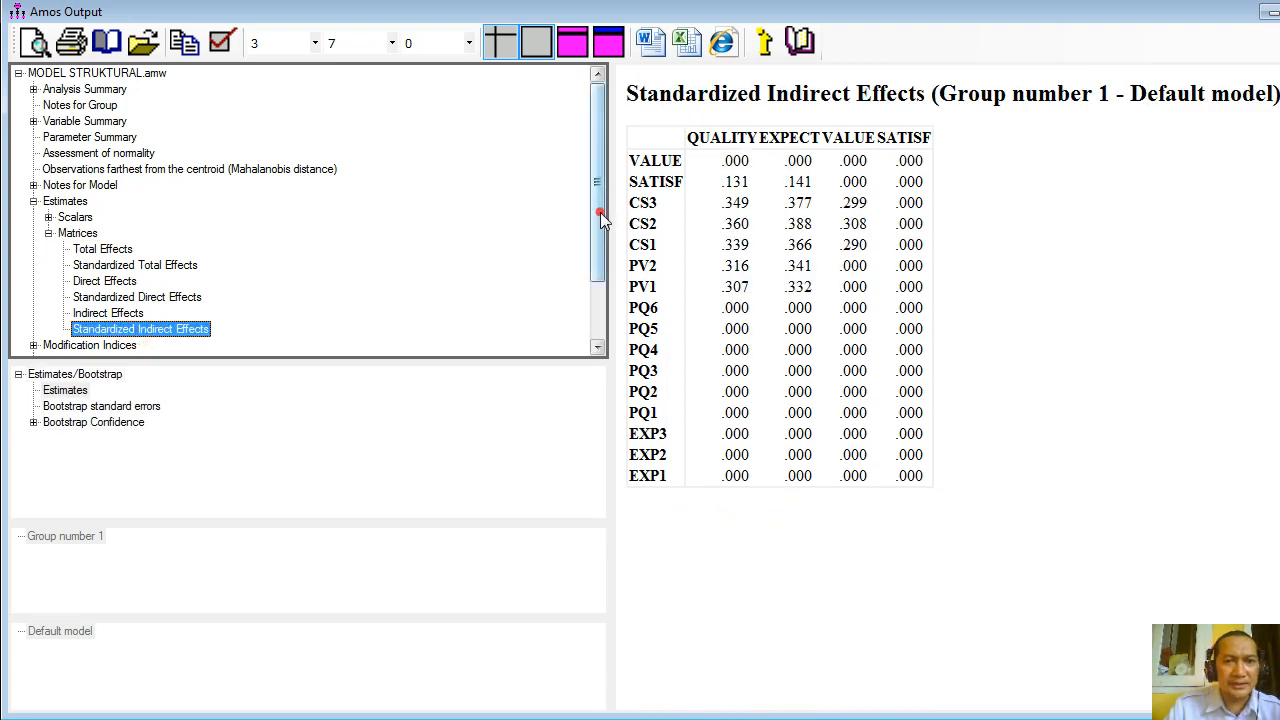
Examine the bootstrap standard errors and the bias-corrected two-tailed significance of the standardized indirect effects
drag(600, 213, 600, 264)
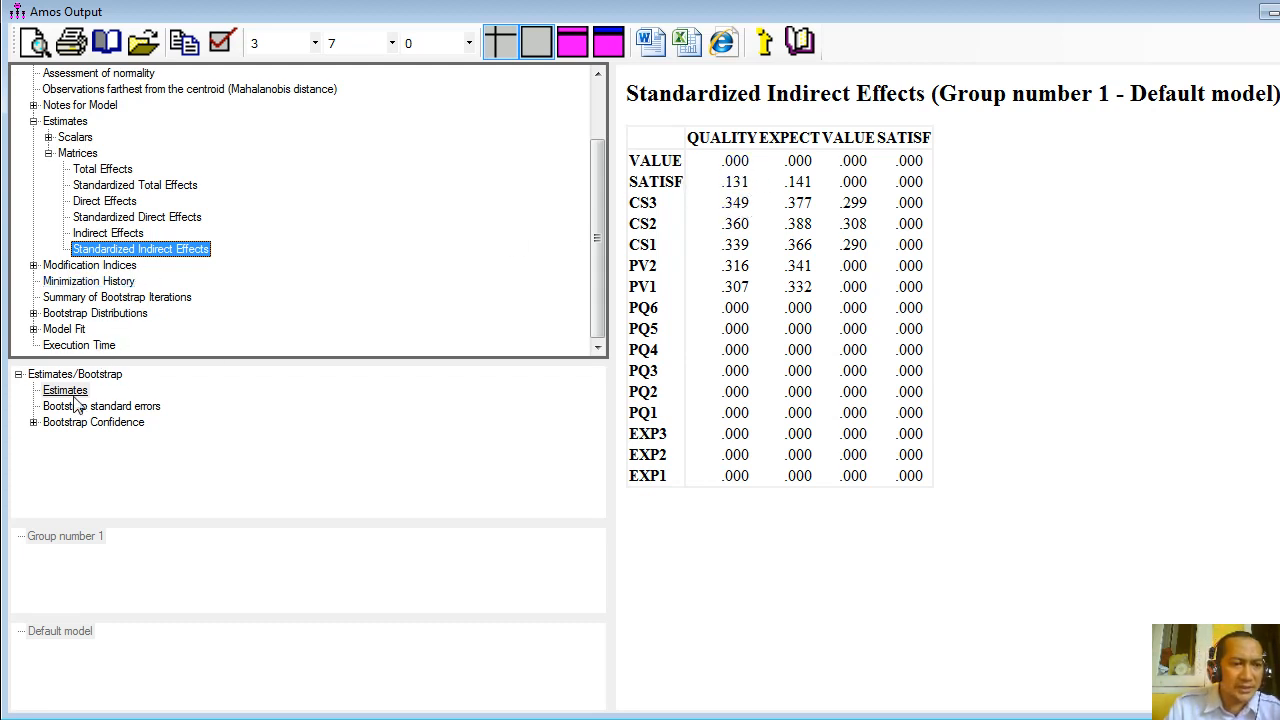
click(33, 422)
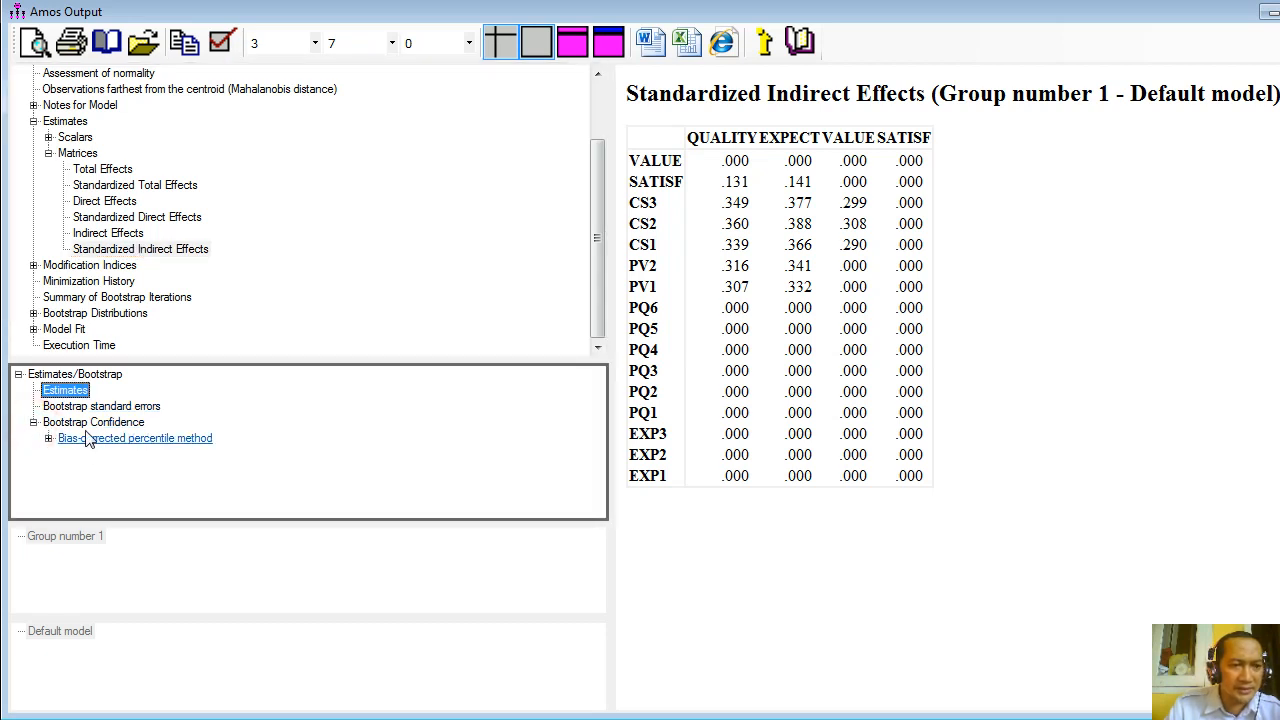
click(58, 408)
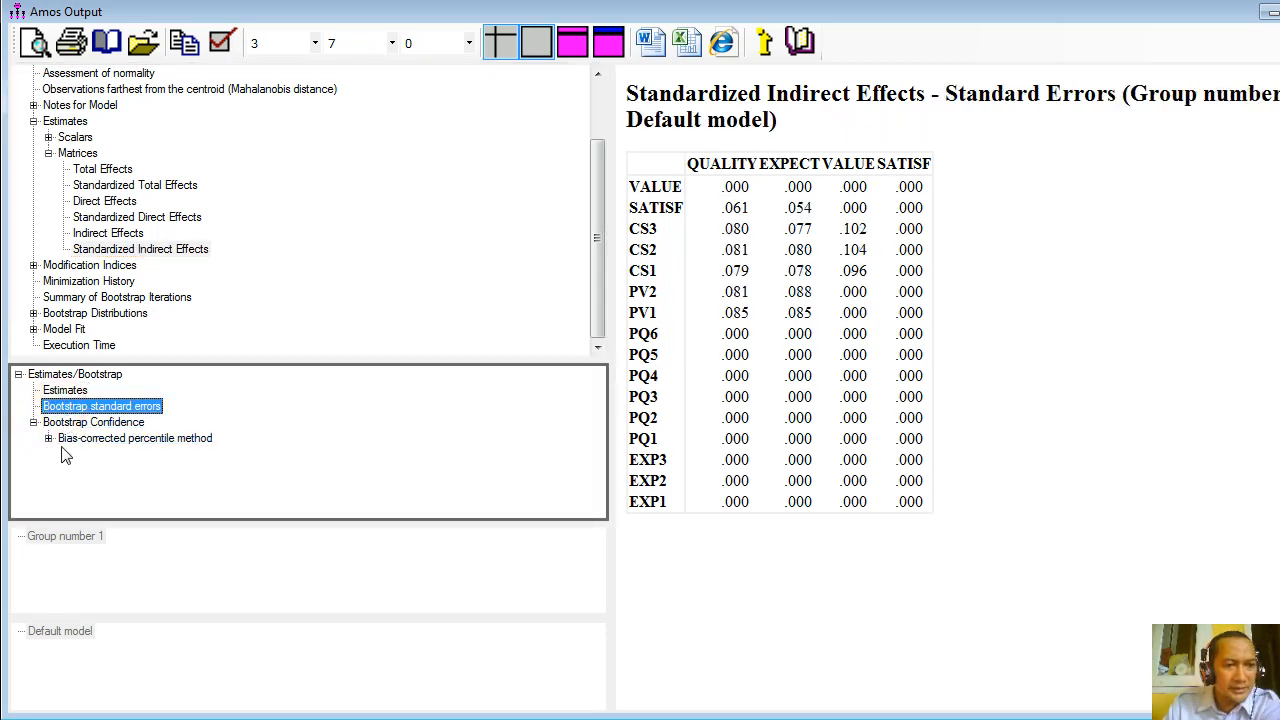
click(48, 438)
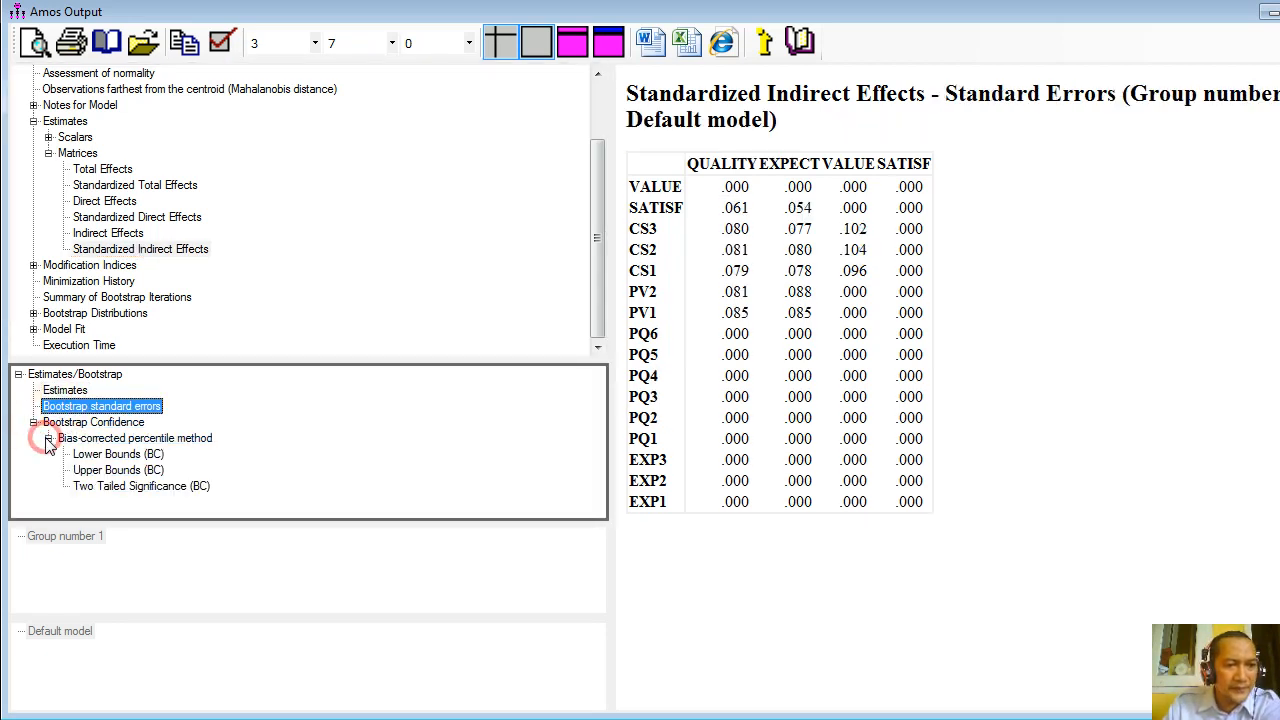
click(152, 487)
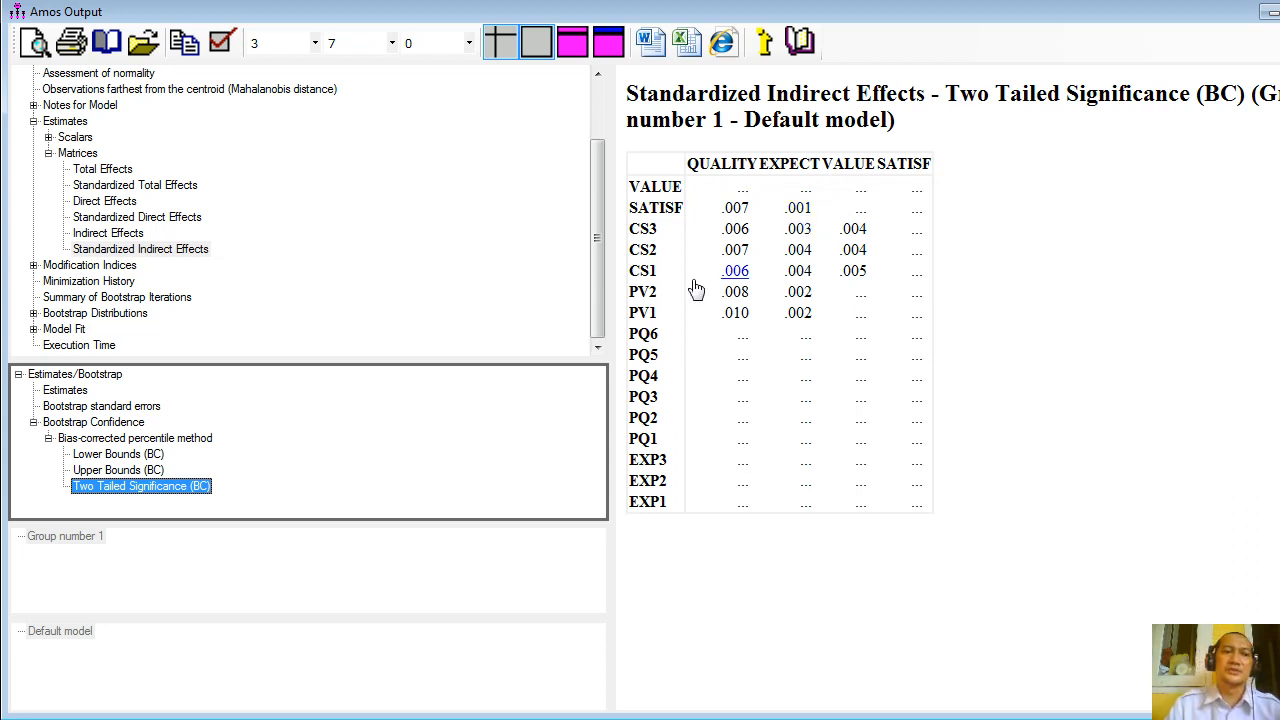
Switch to the PowerPoint slide show and advance from the structural model slide to the final slide
click(596, 719)
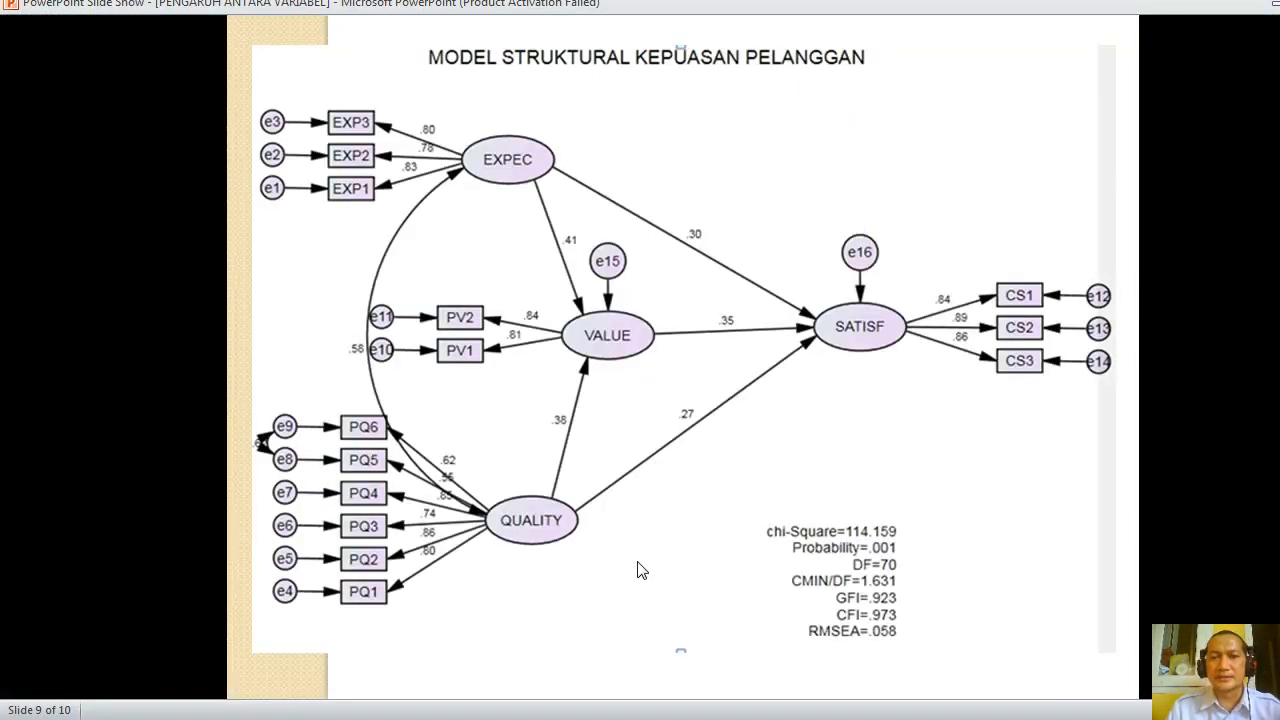
click(641, 570)
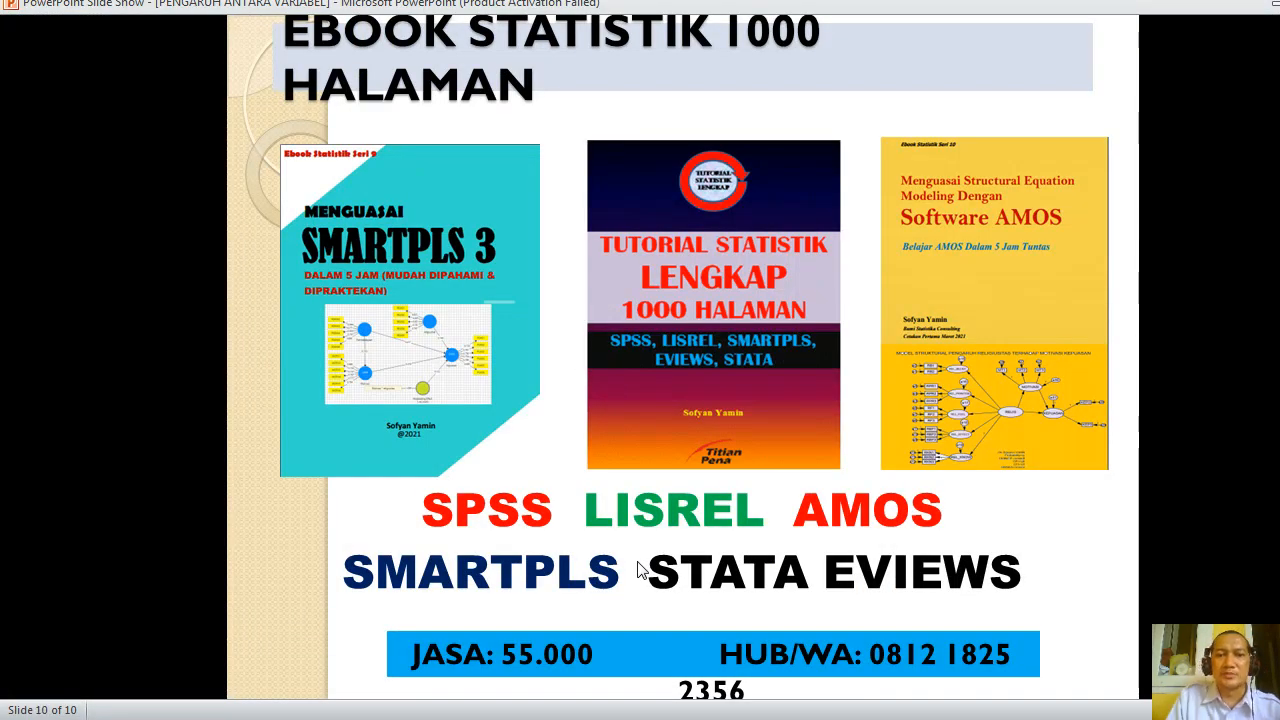